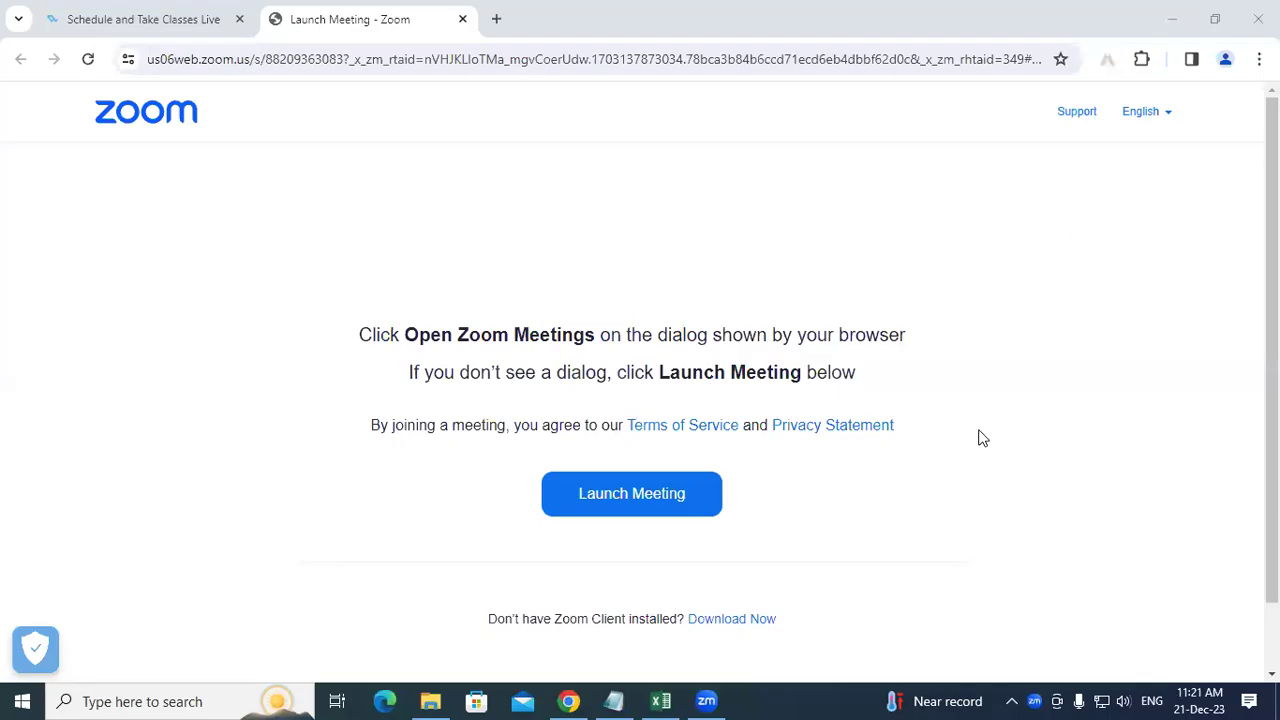
Switch from Chrome's Zoom page to the STUDENT DATABASE workbook in Excel
{"action": "left_click", "coordinate": [662, 700]}
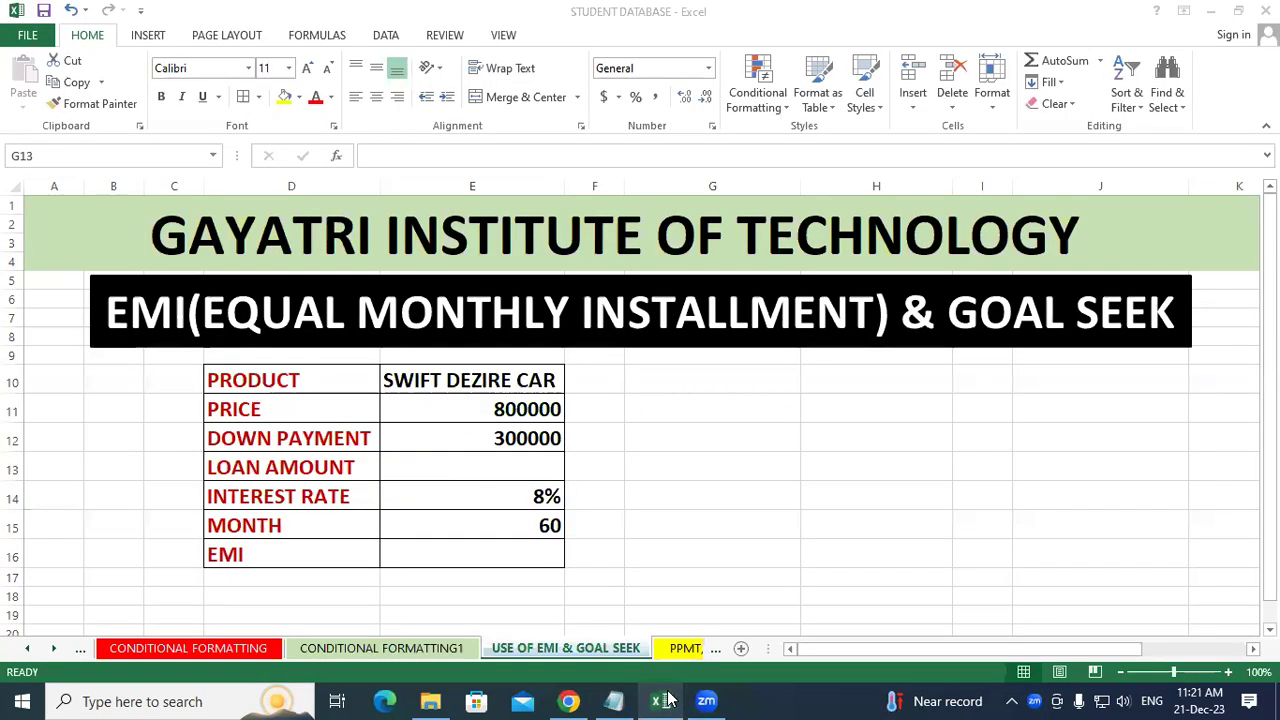
{"action": "left_click", "coordinate": [808, 440]}
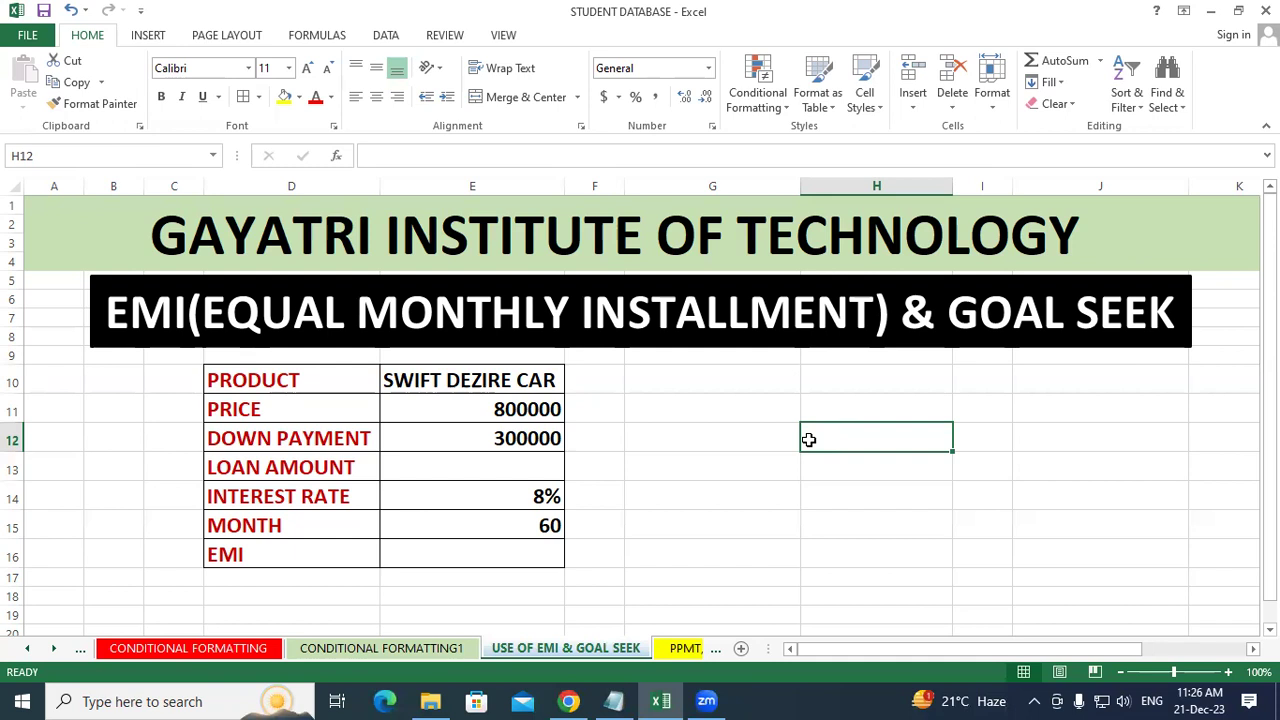
{"action": "left_click", "coordinate": [729, 526]}
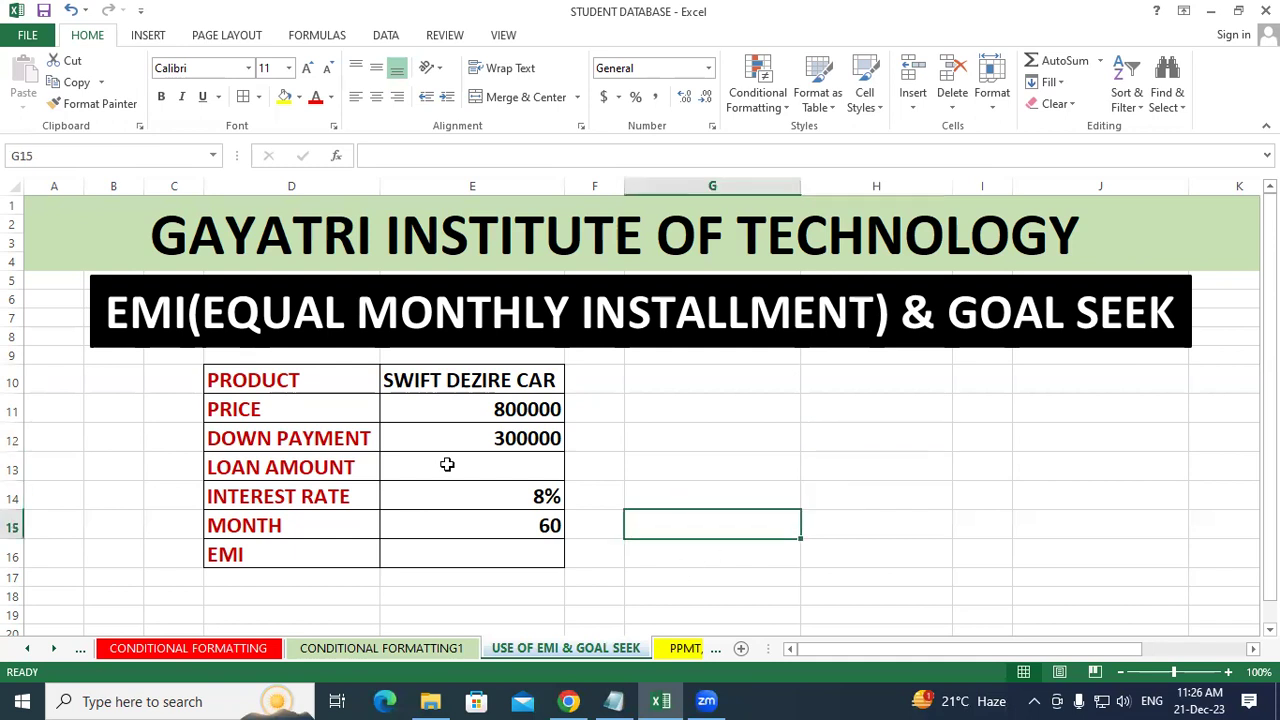
{"action": "left_click", "coordinate": [364, 383]}
{"action": "left_click", "coordinate": [340, 408]}
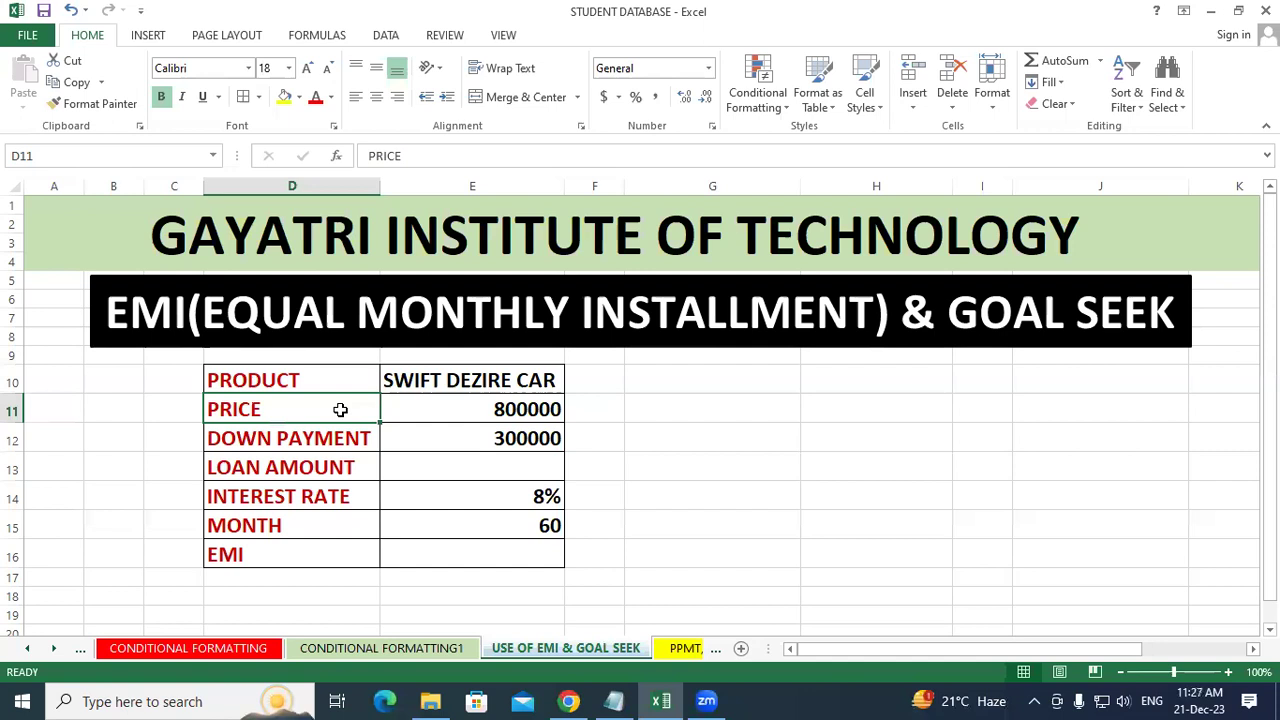
{"action": "left_click", "coordinate": [333, 438]}
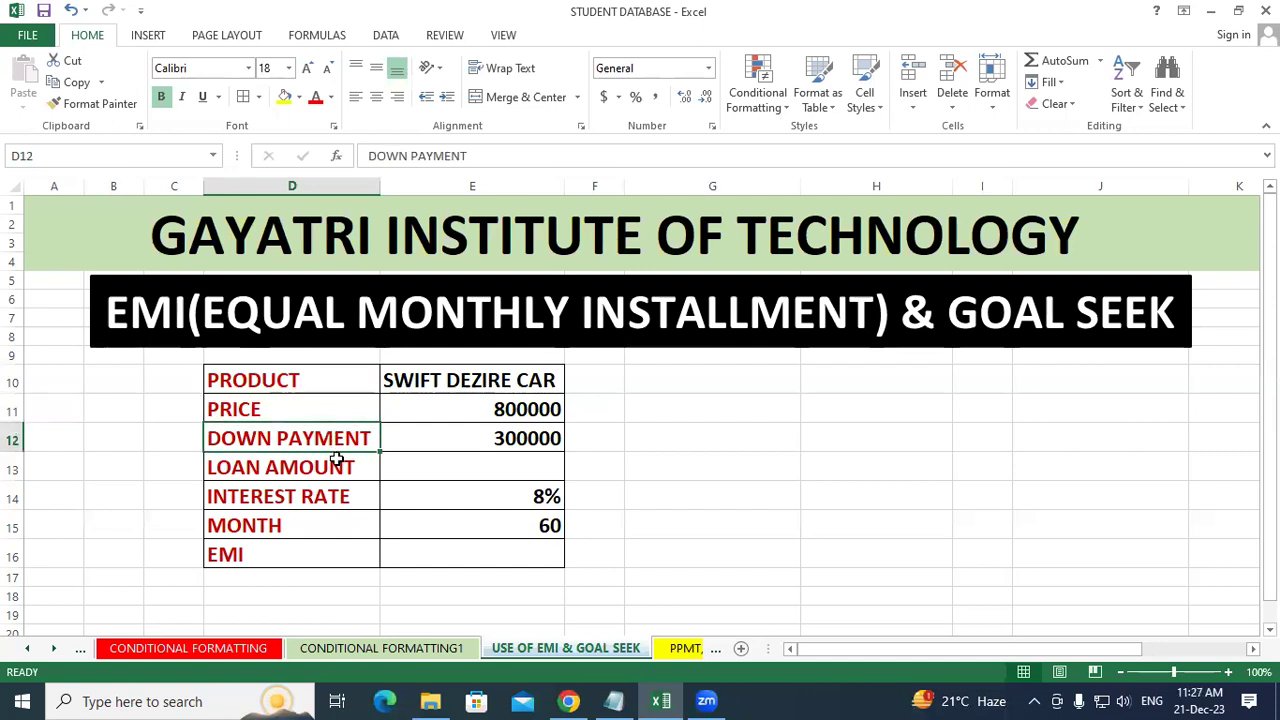
{"action": "left_click", "coordinate": [340, 467]}
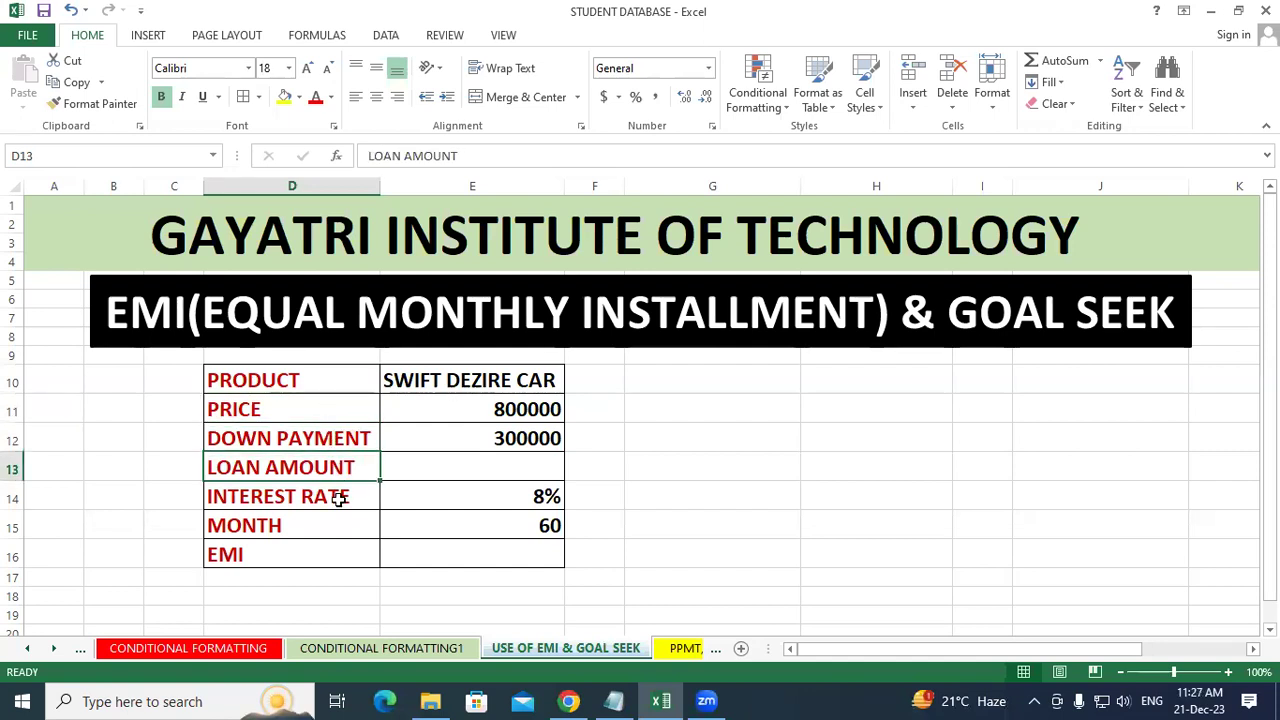
{"action": "left_click", "coordinate": [340, 497]}
{"action": "left_click", "coordinate": [340, 524]}
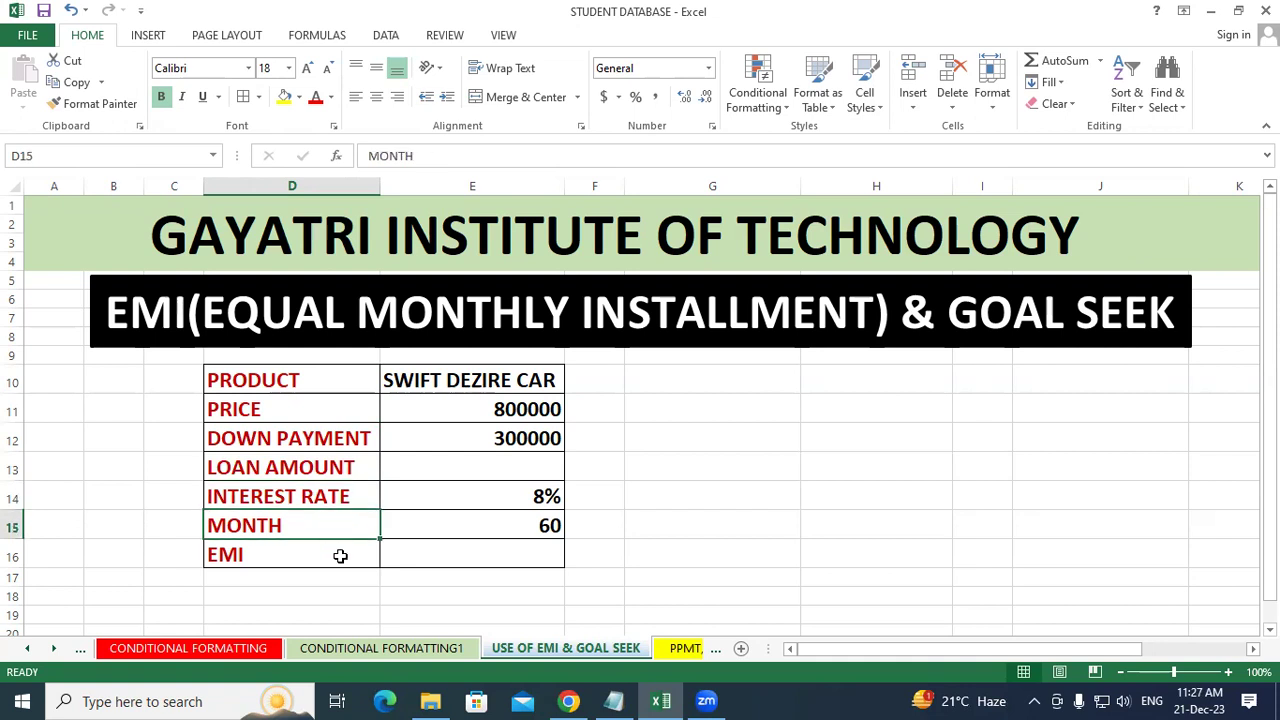
{"action": "left_click", "coordinate": [340, 557]}
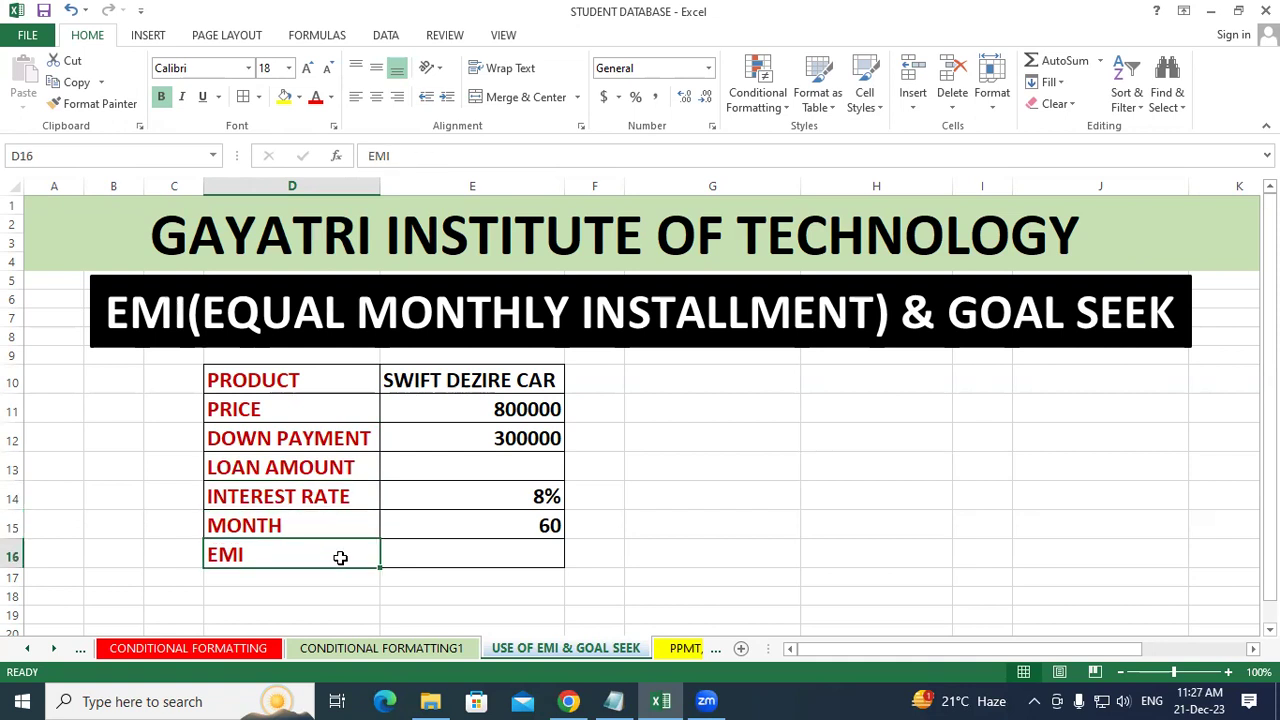
{"action": "left_click", "coordinate": [711, 536]}
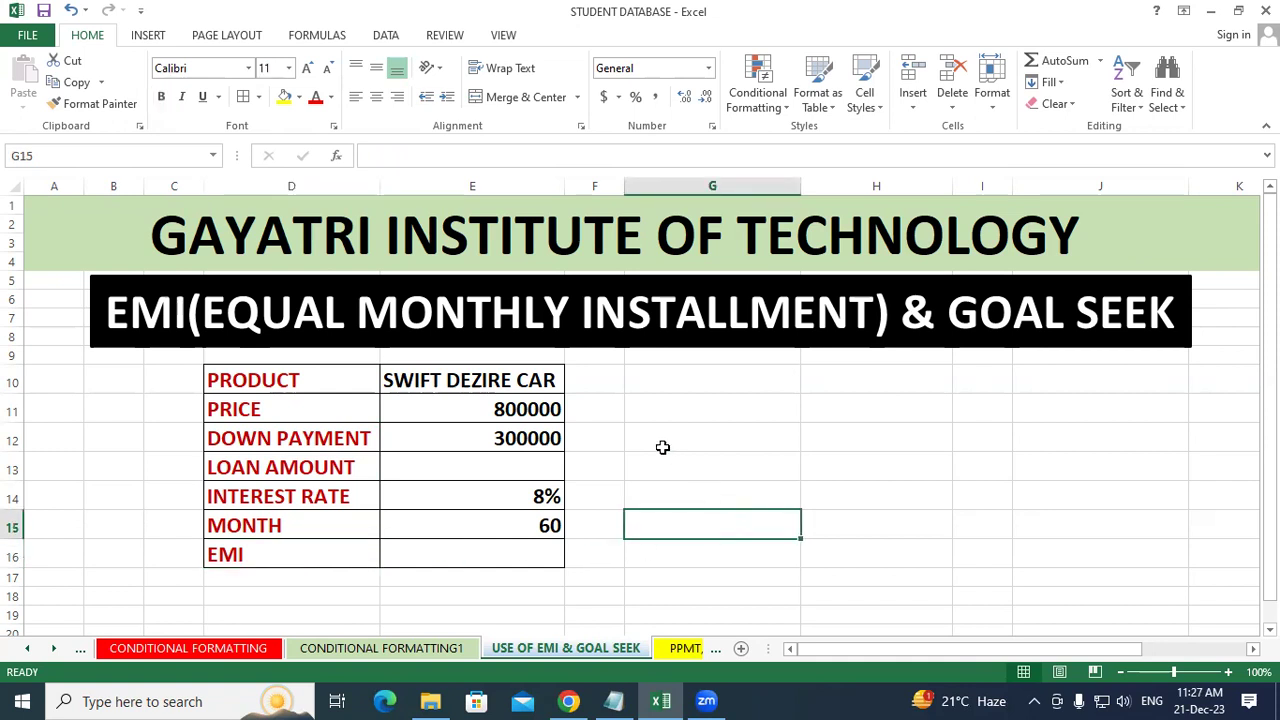
{"action": "left_click", "coordinate": [520, 377]}
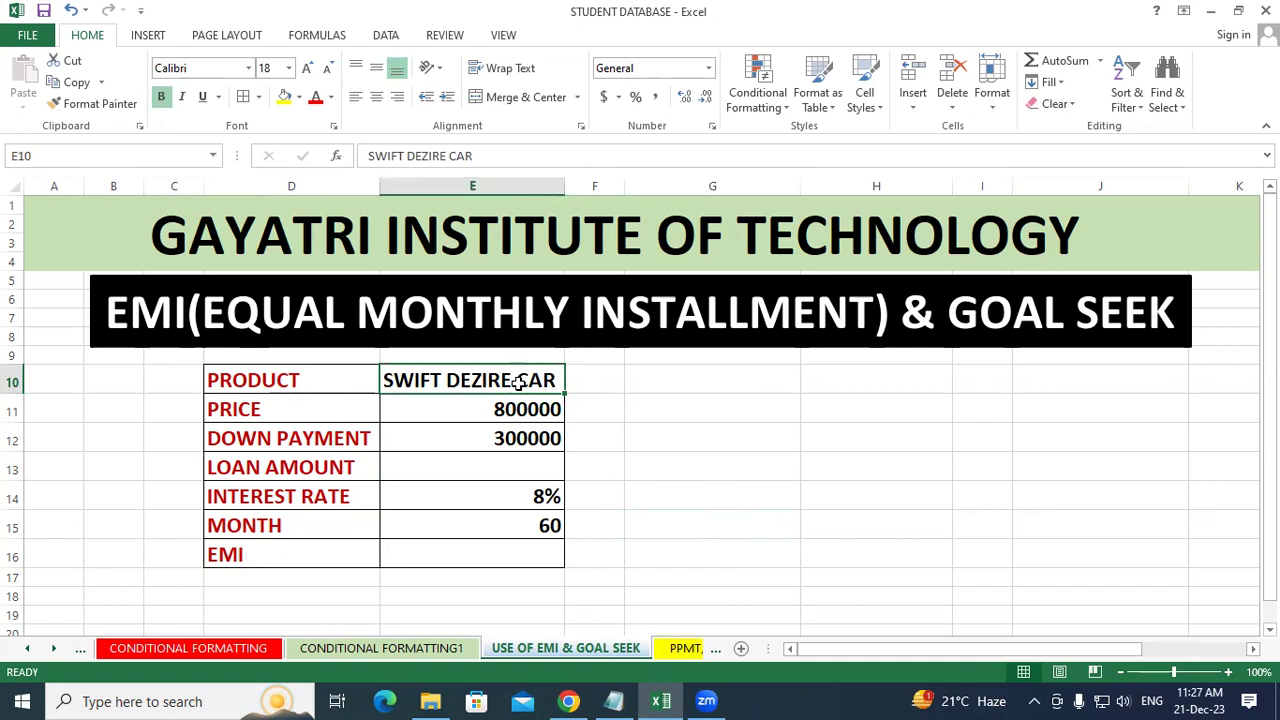
{"action": "left_click", "coordinate": [515, 407]}
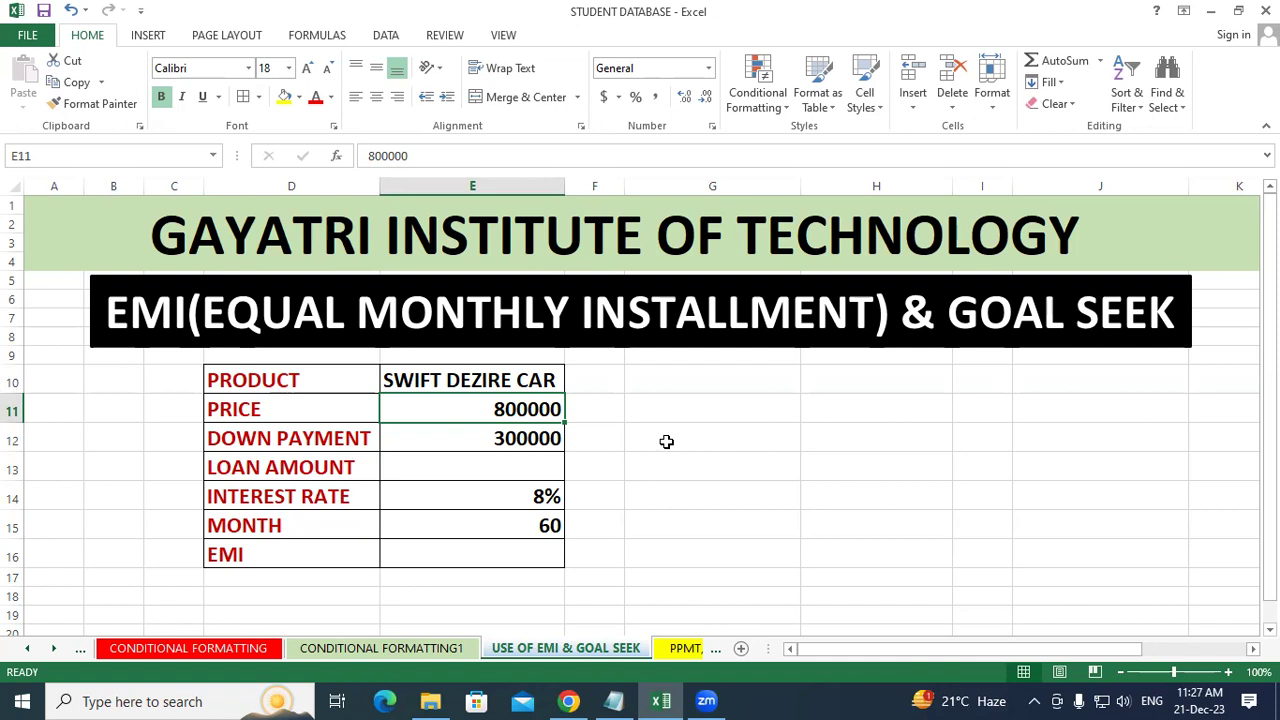
{"action": "left_click", "coordinate": [554, 437]}
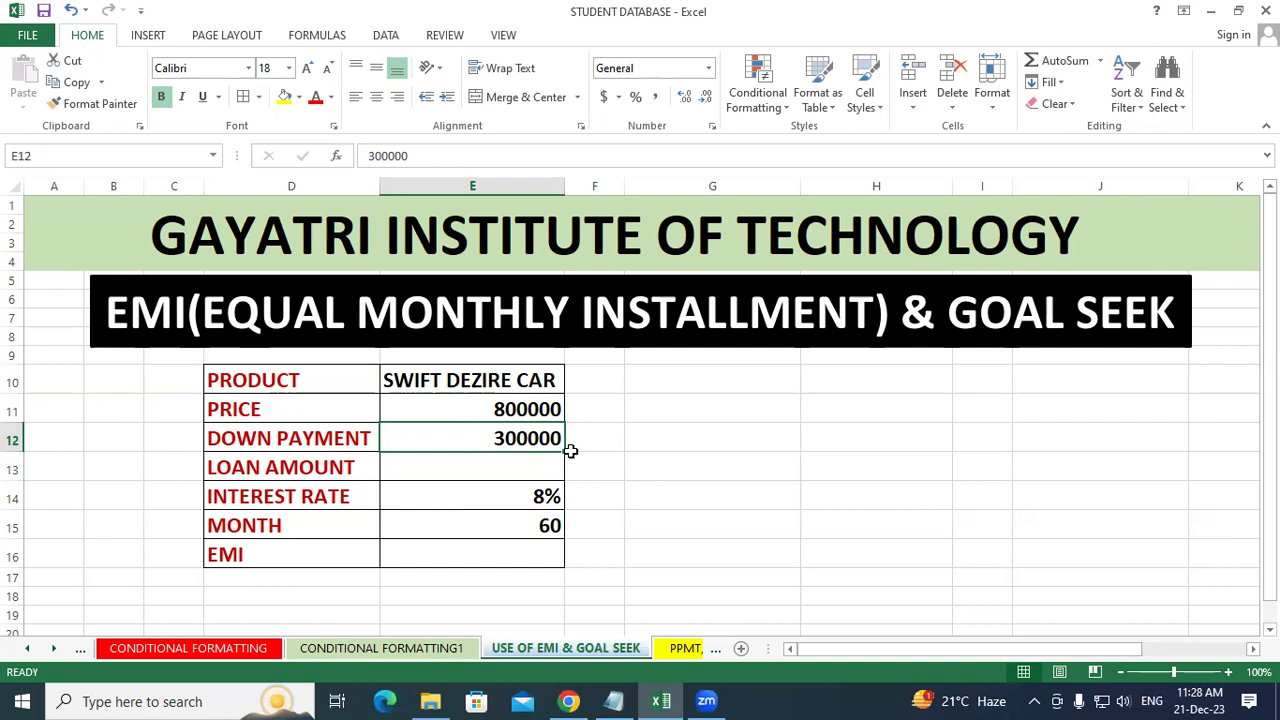
{"action": "left_click", "coordinate": [657, 462]}
{"action": "left_click", "coordinate": [526, 461]}
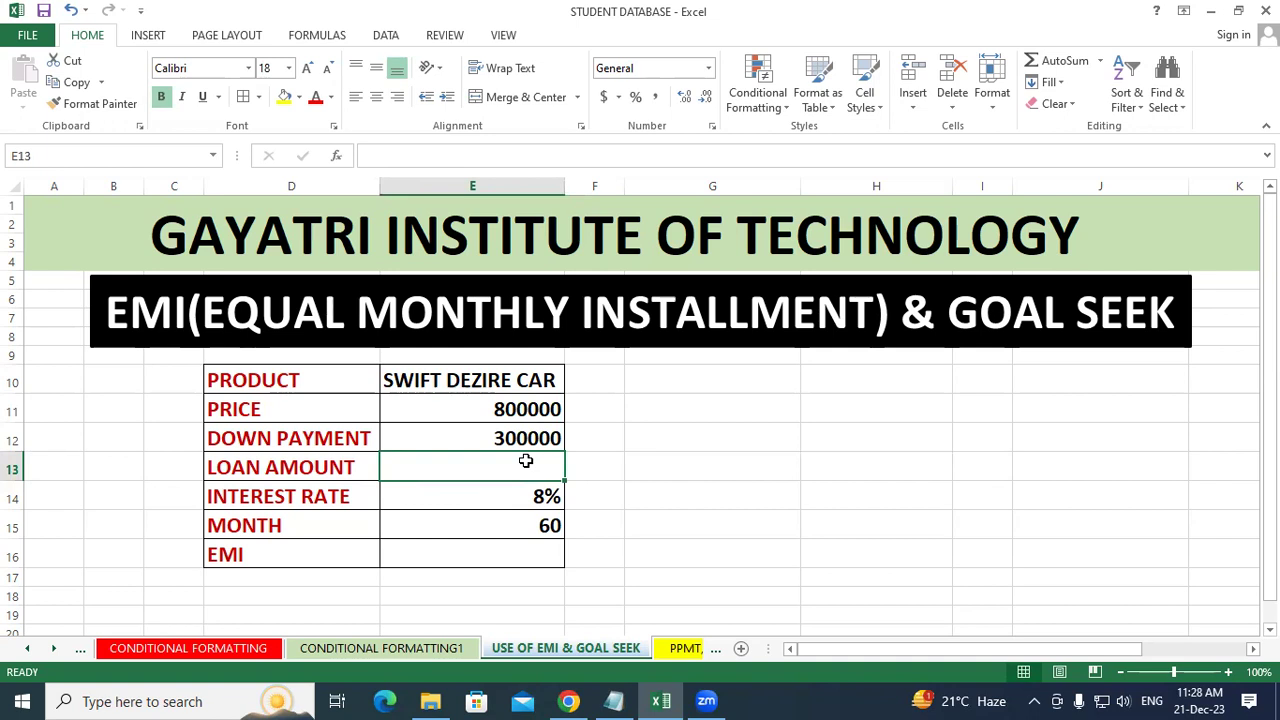
Enter =E11-E12 in E13 so the loan amount shows 500000
{"action": "type", "text": "="}
{"action": "left_click", "coordinate": [528, 410]}
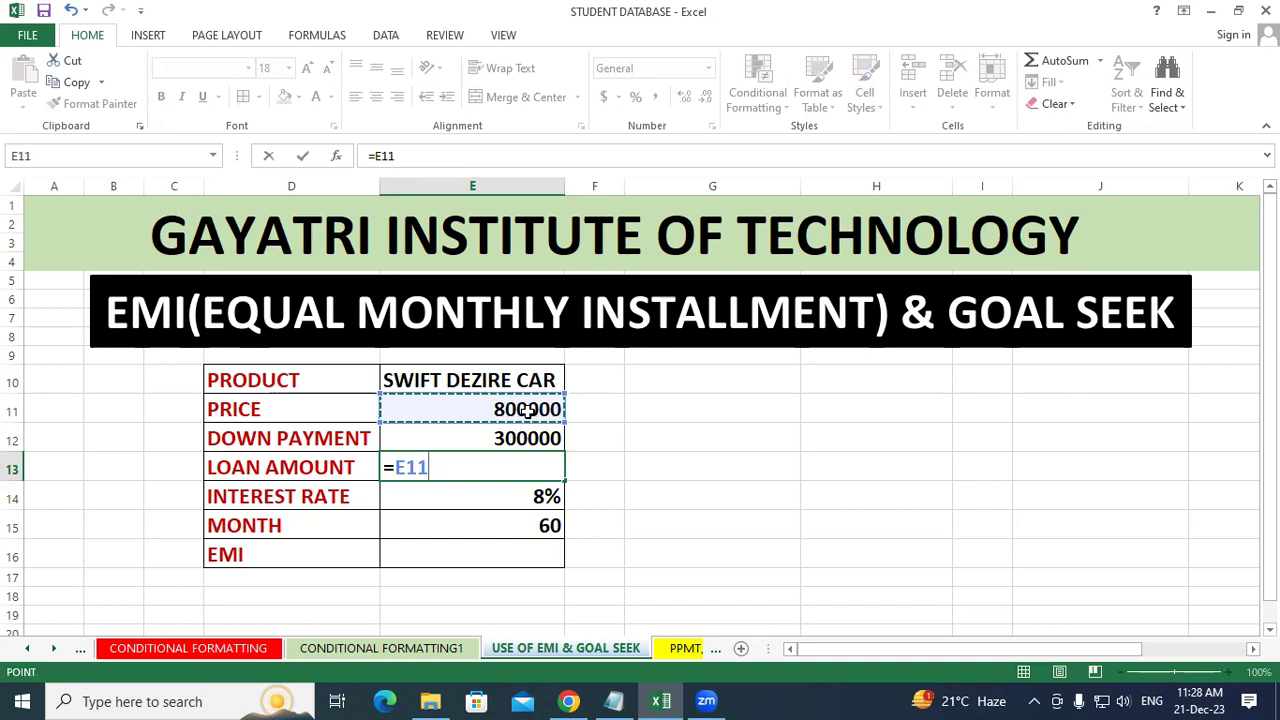
{"action": "type", "text": "-"}
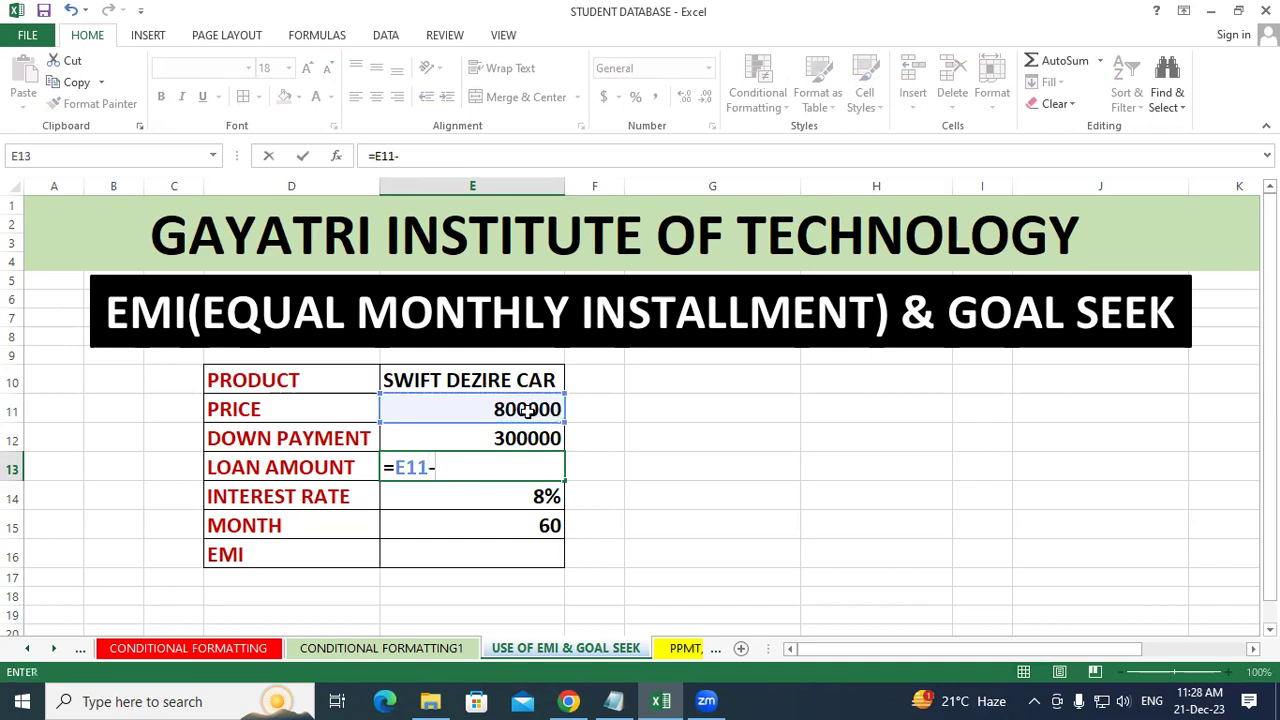
{"action": "left_click", "coordinate": [512, 432]}
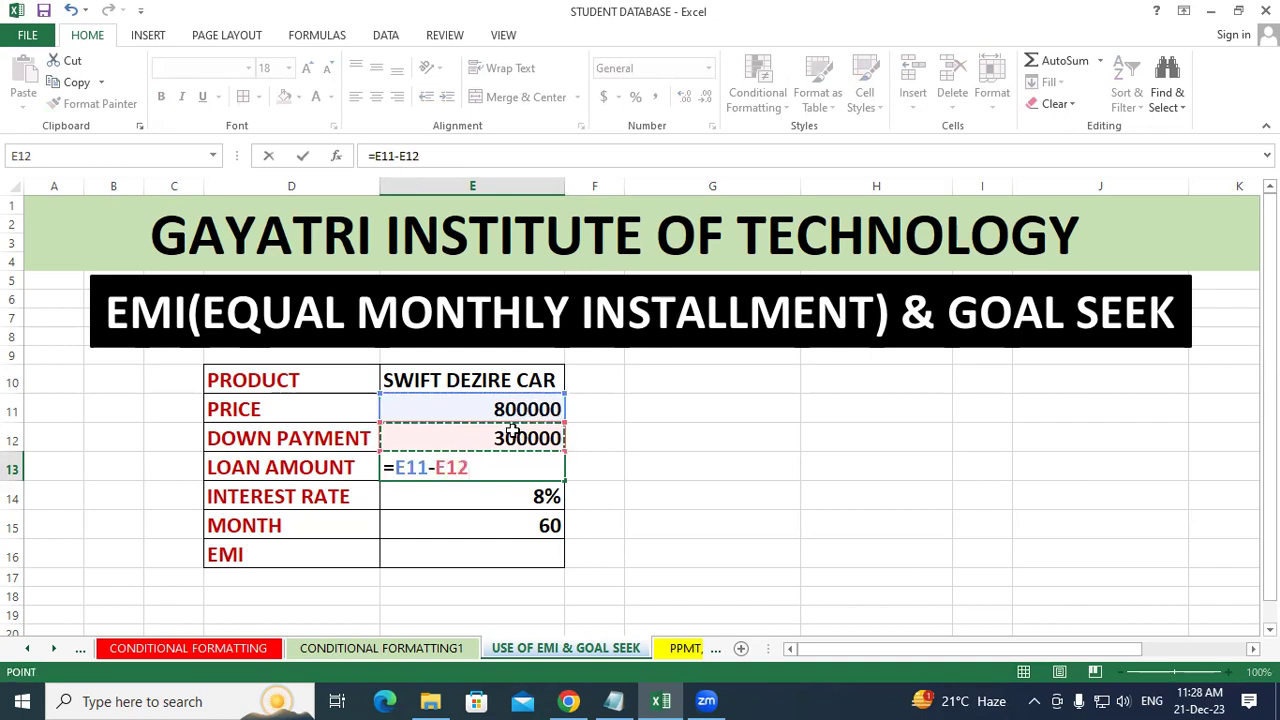
{"action": "key", "text": "Return"}
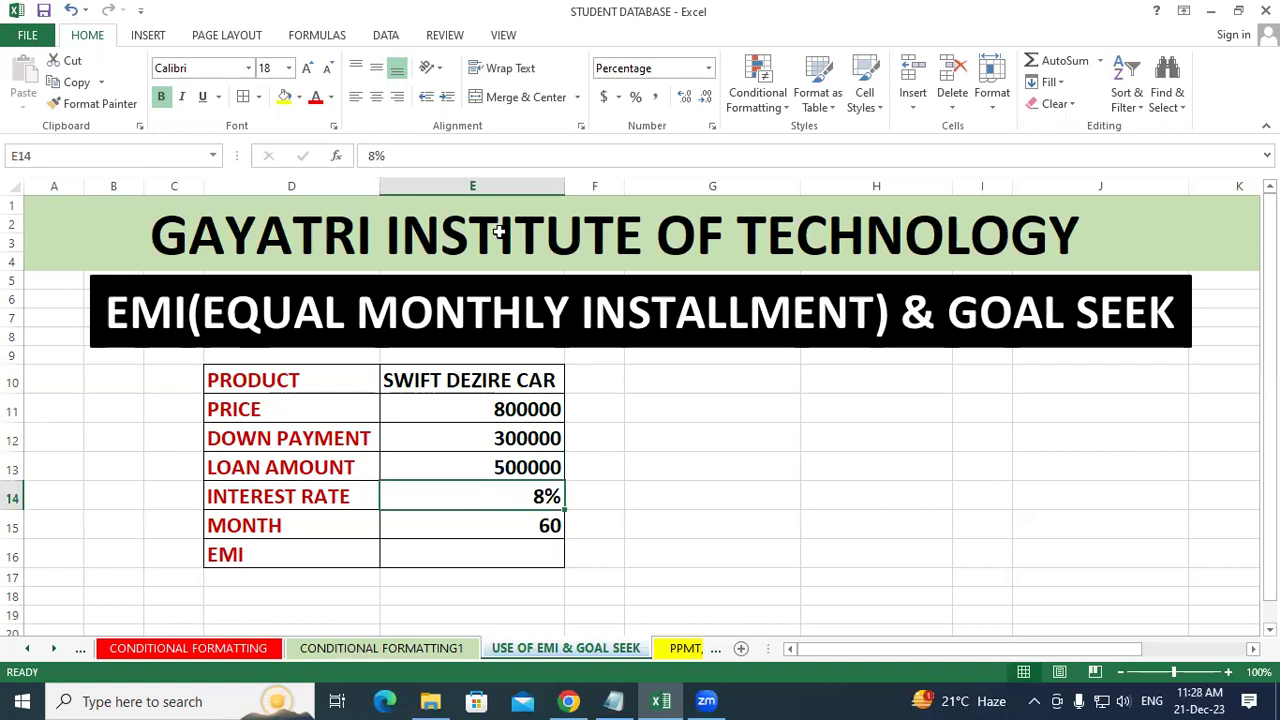
{"action": "left_click", "coordinate": [646, 401]}
{"action": "left_click", "coordinate": [527, 459]}
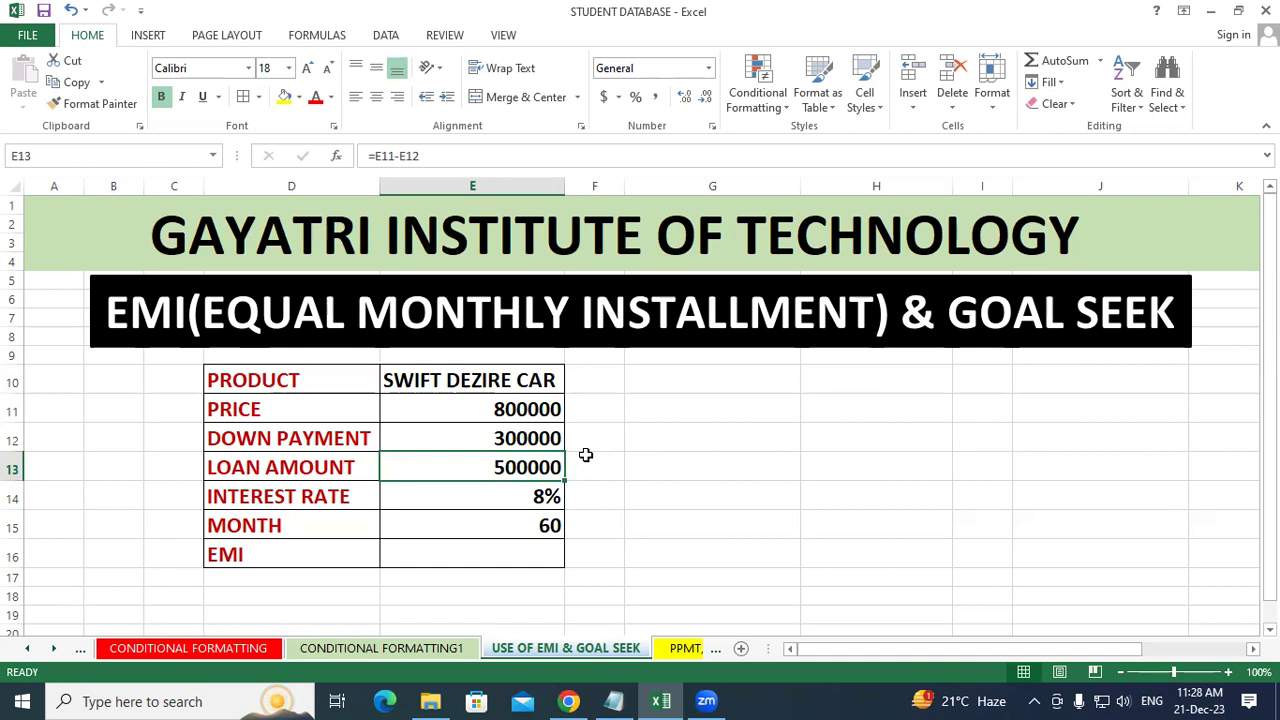
{"action": "left_click", "coordinate": [514, 522]}
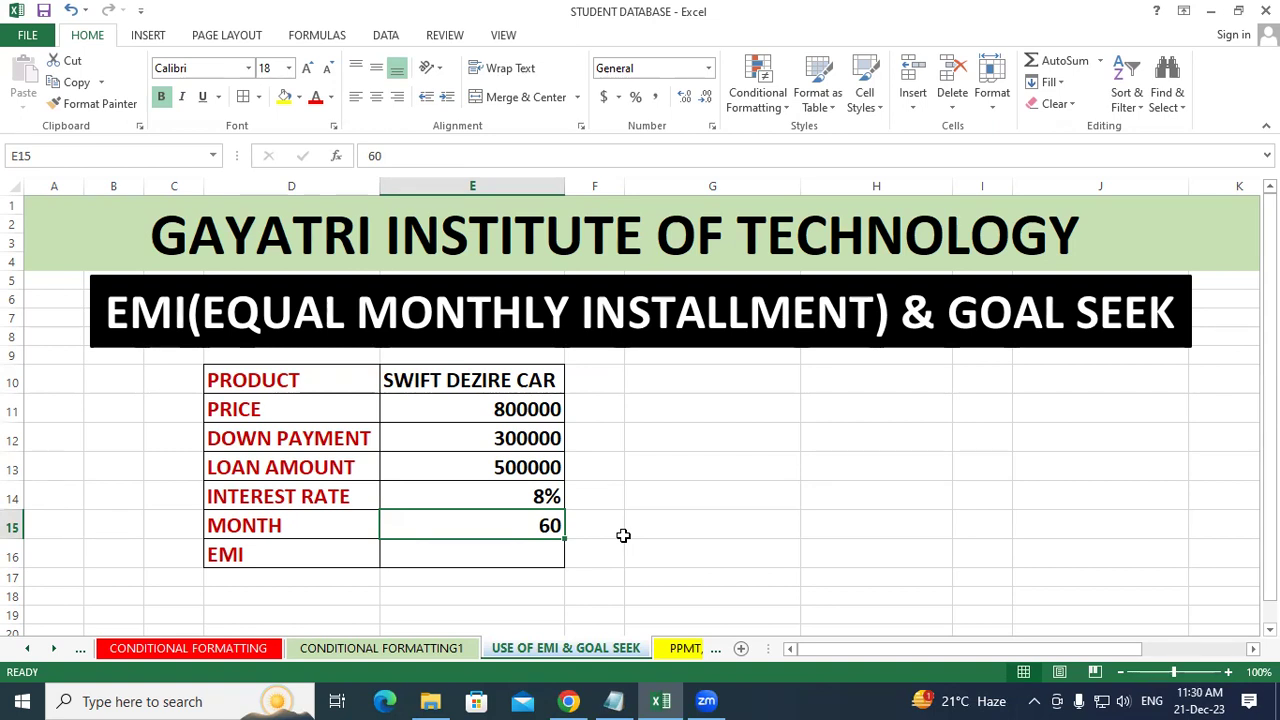
{"action": "left_click", "coordinate": [623, 536]}
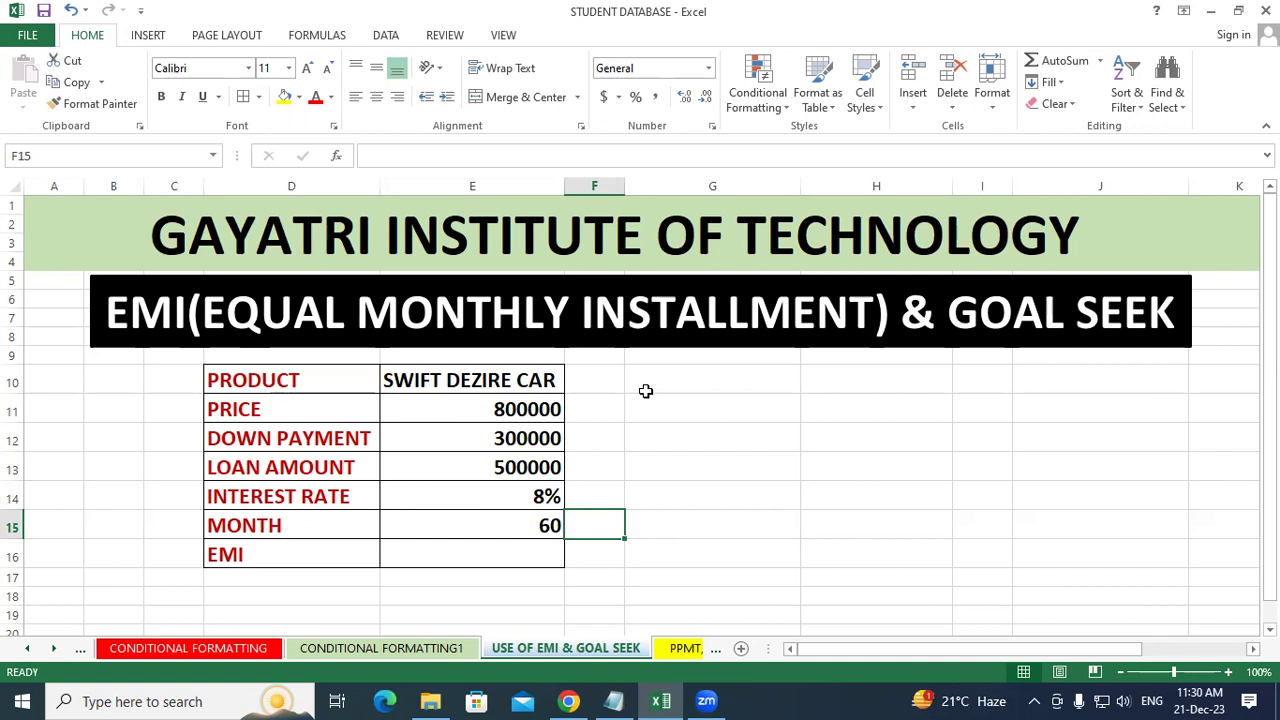
{"action": "left_click", "coordinate": [679, 486]}
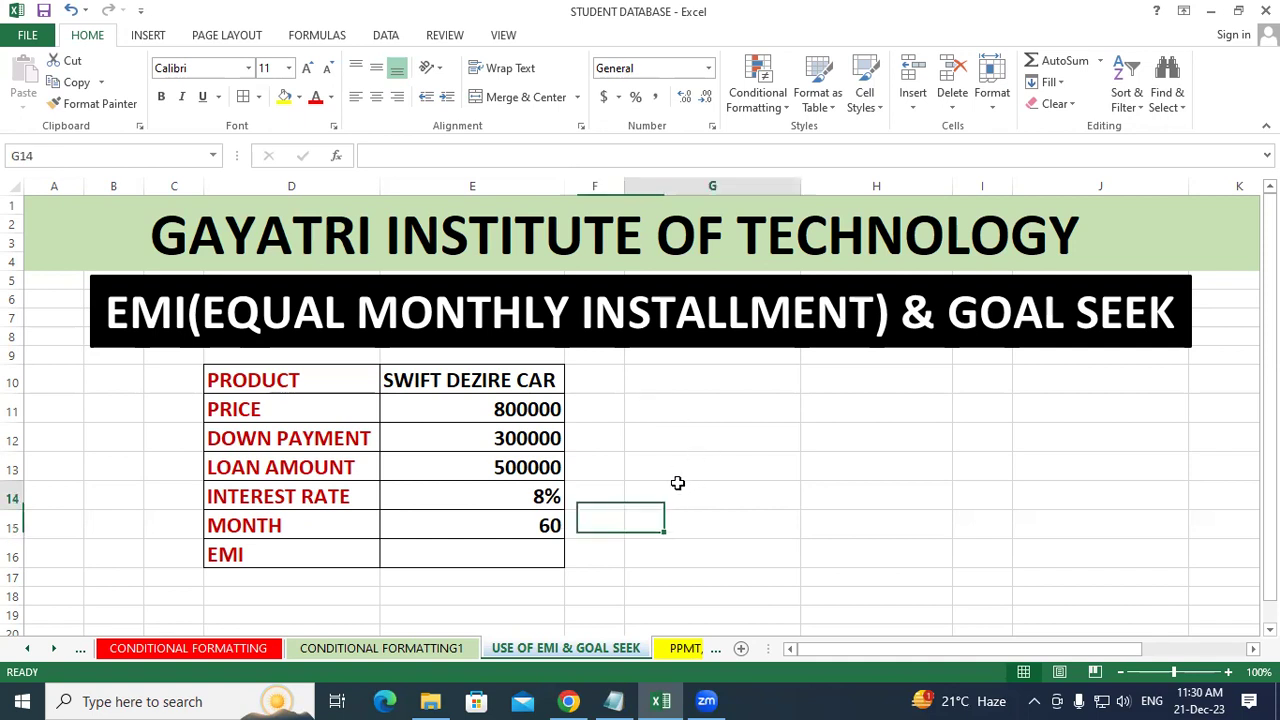
{"action": "left_click", "coordinate": [535, 408]}
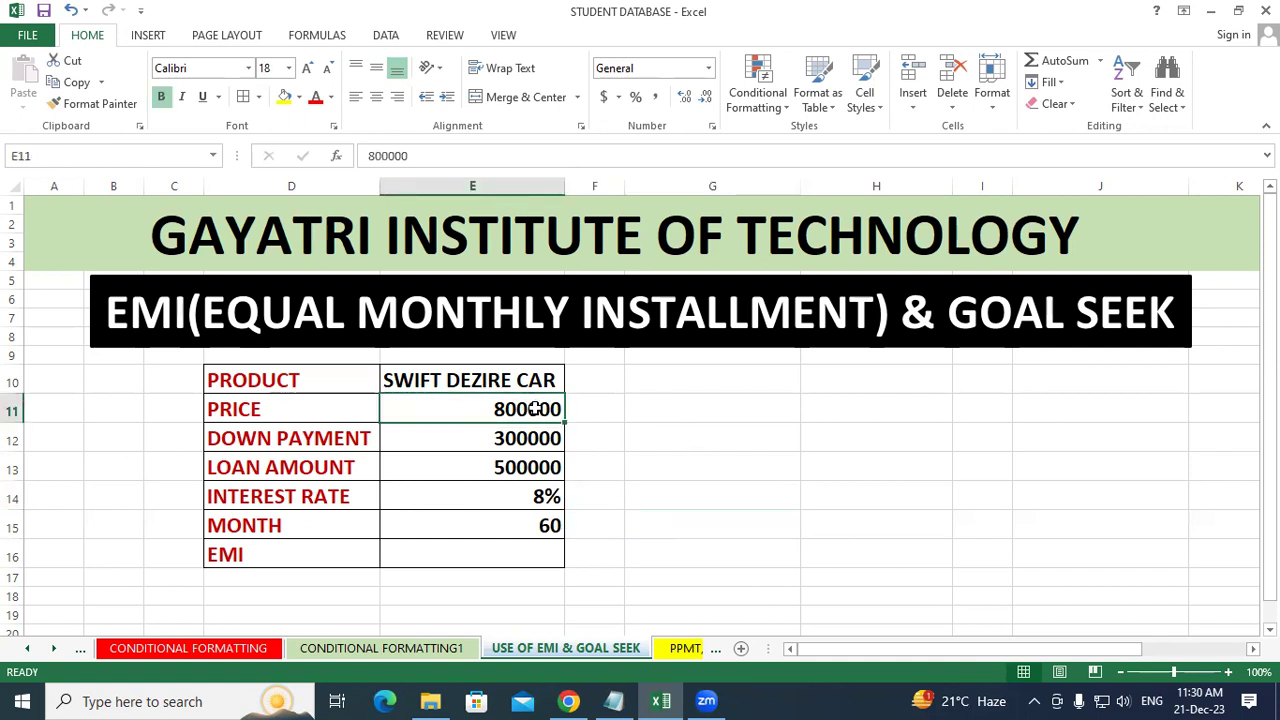
{"action": "left_click", "coordinate": [522, 470]}
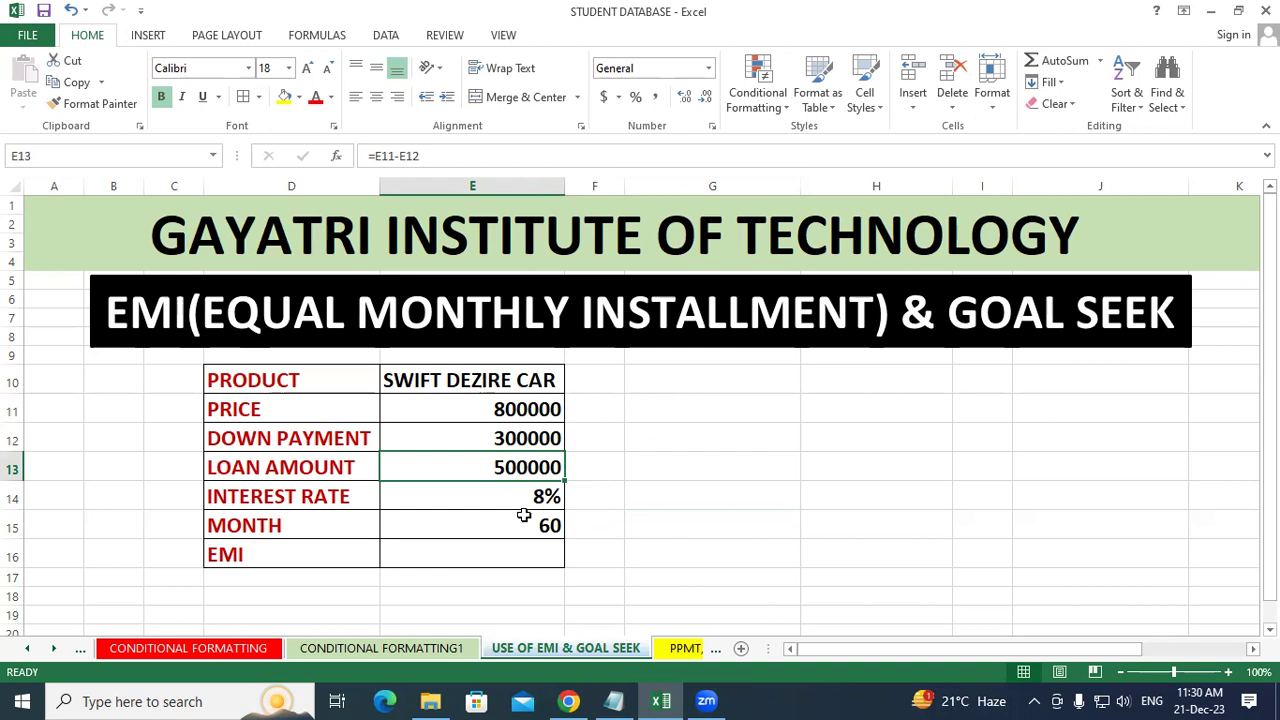
{"action": "left_click", "coordinate": [527, 501]}
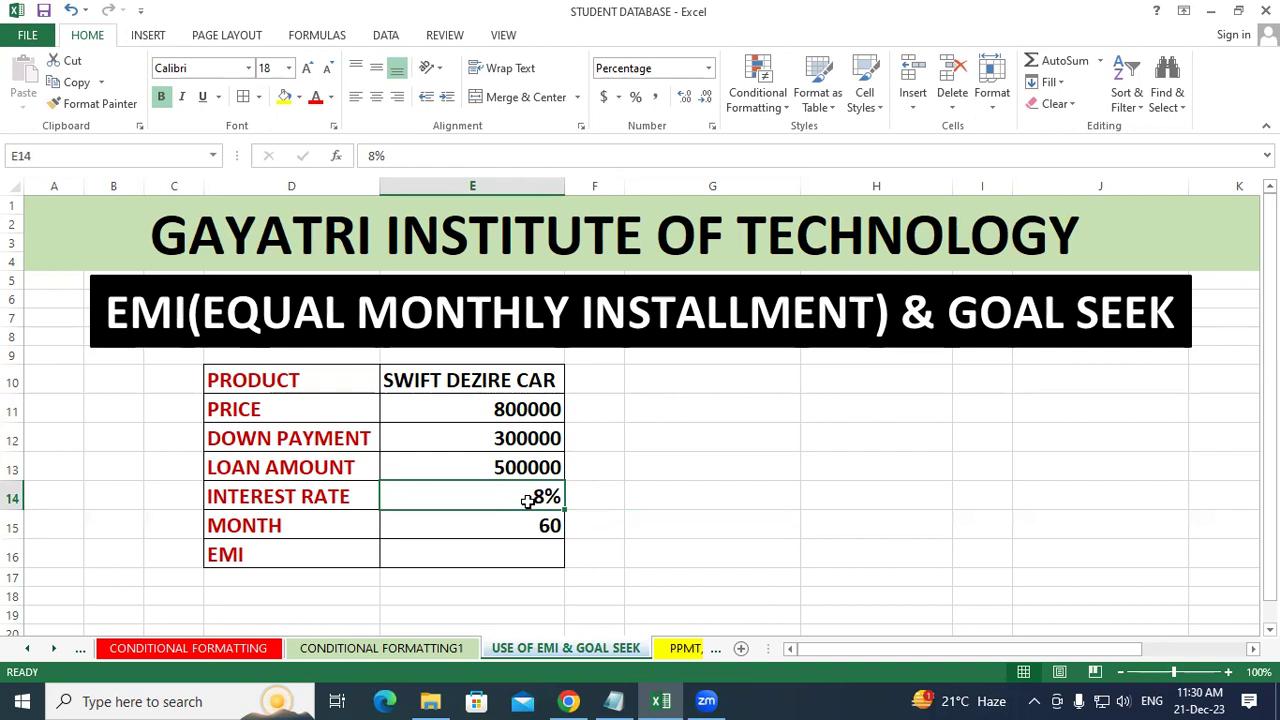
{"action": "left_click", "coordinate": [674, 526]}
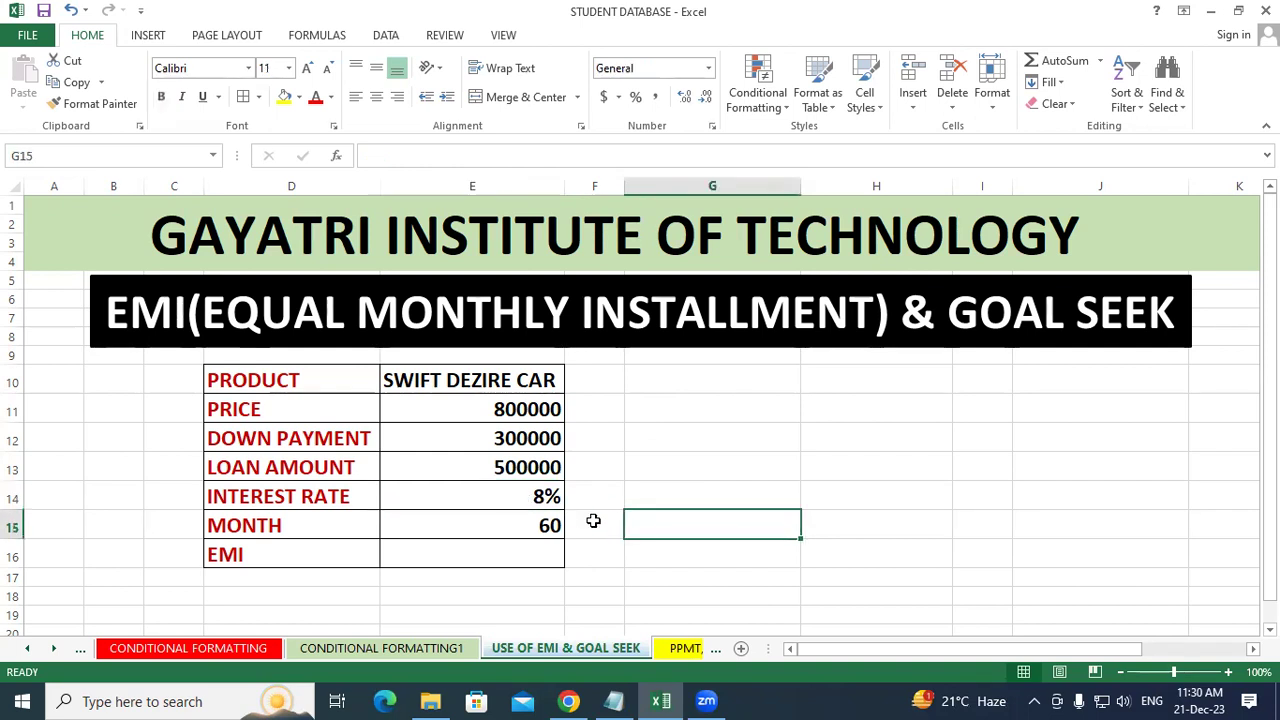
{"action": "left_click", "coordinate": [538, 498]}
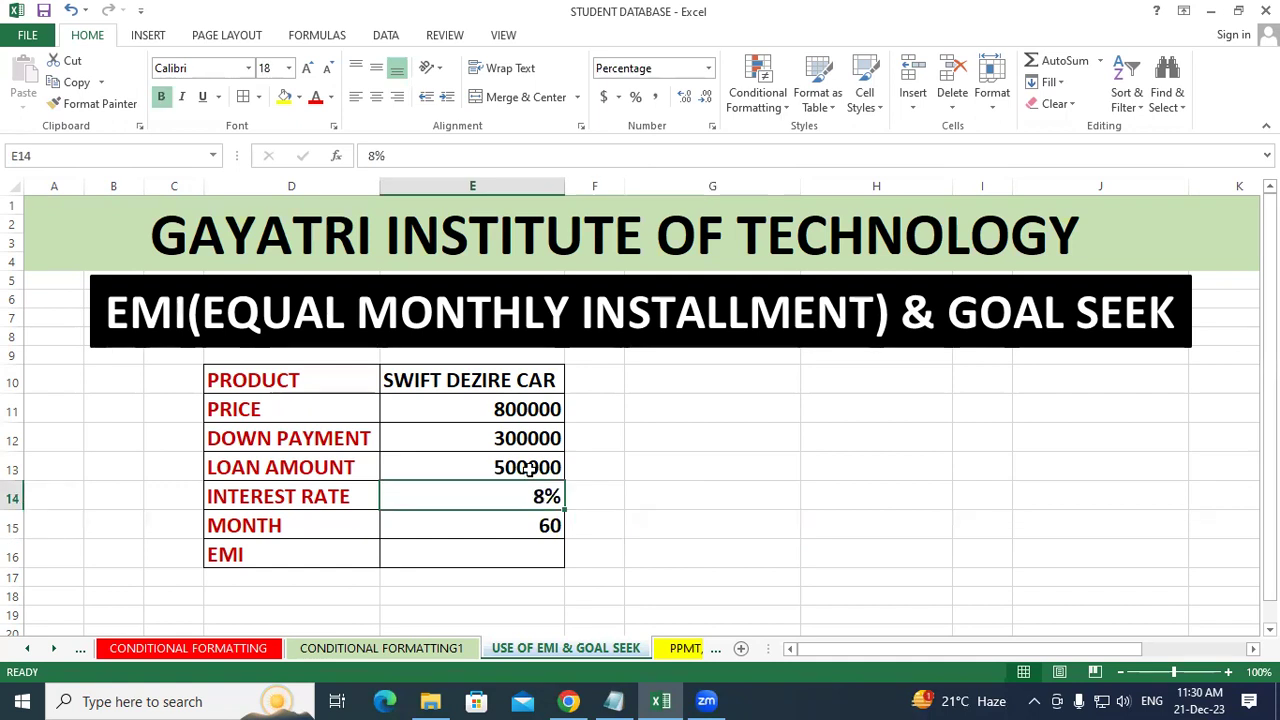
{"action": "left_click", "coordinate": [530, 469]}
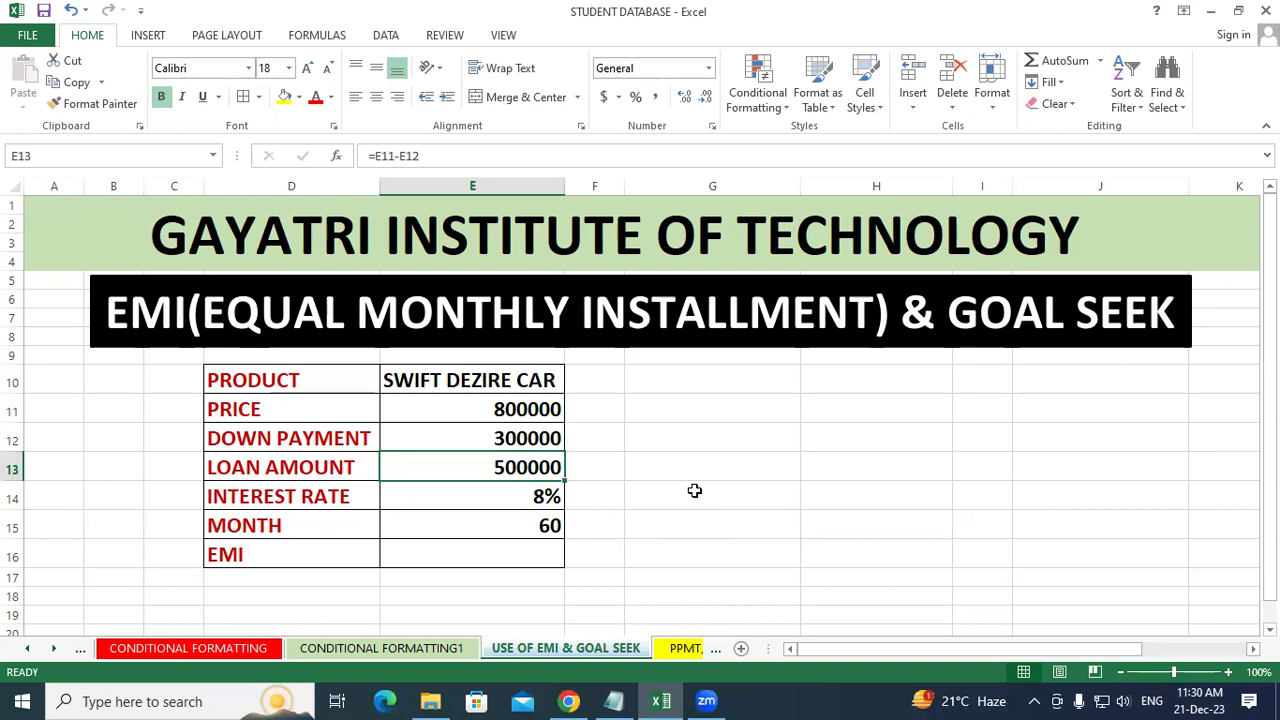
{"action": "left_click", "coordinate": [649, 491]}
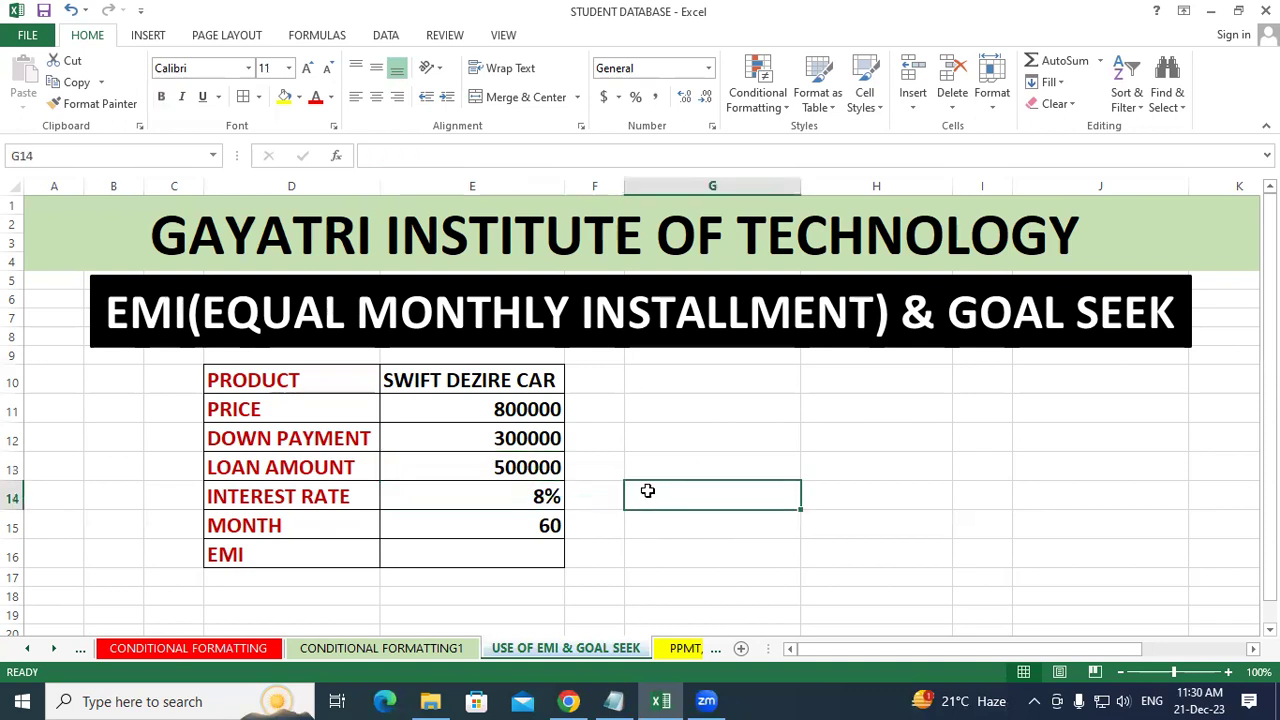
{"action": "left_click", "coordinate": [522, 470]}
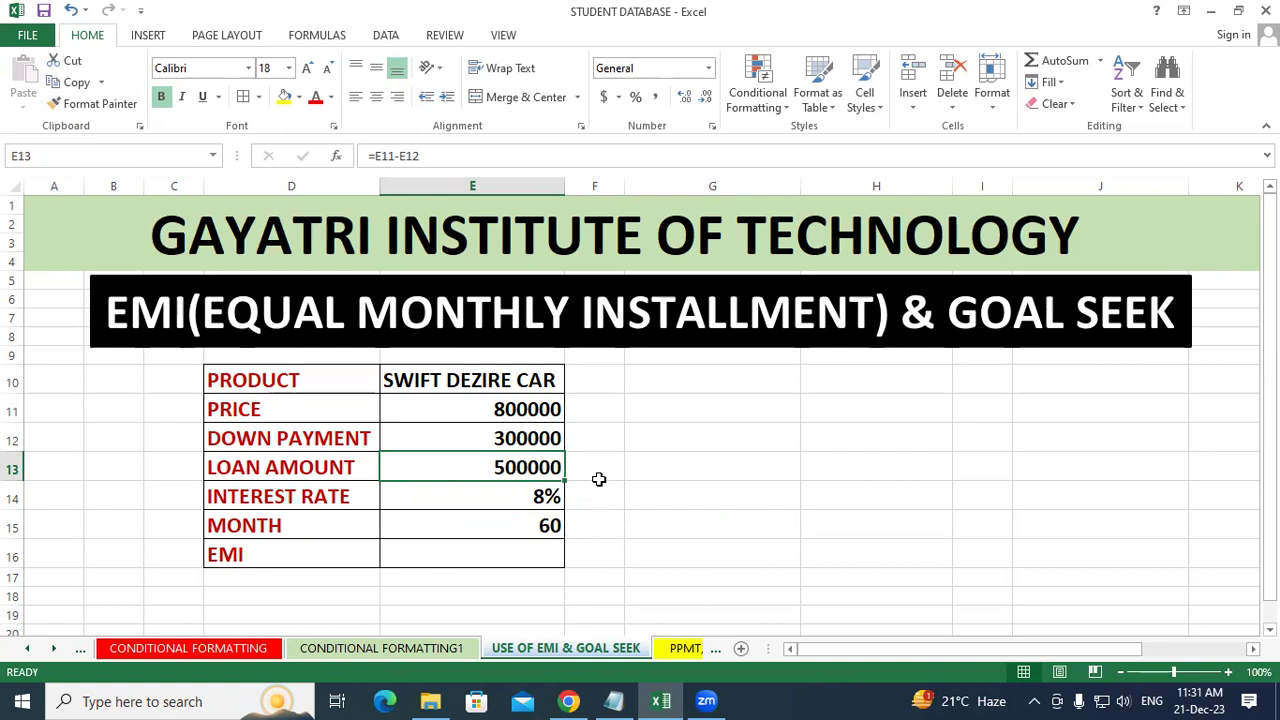
{"action": "left_click", "coordinate": [537, 531]}
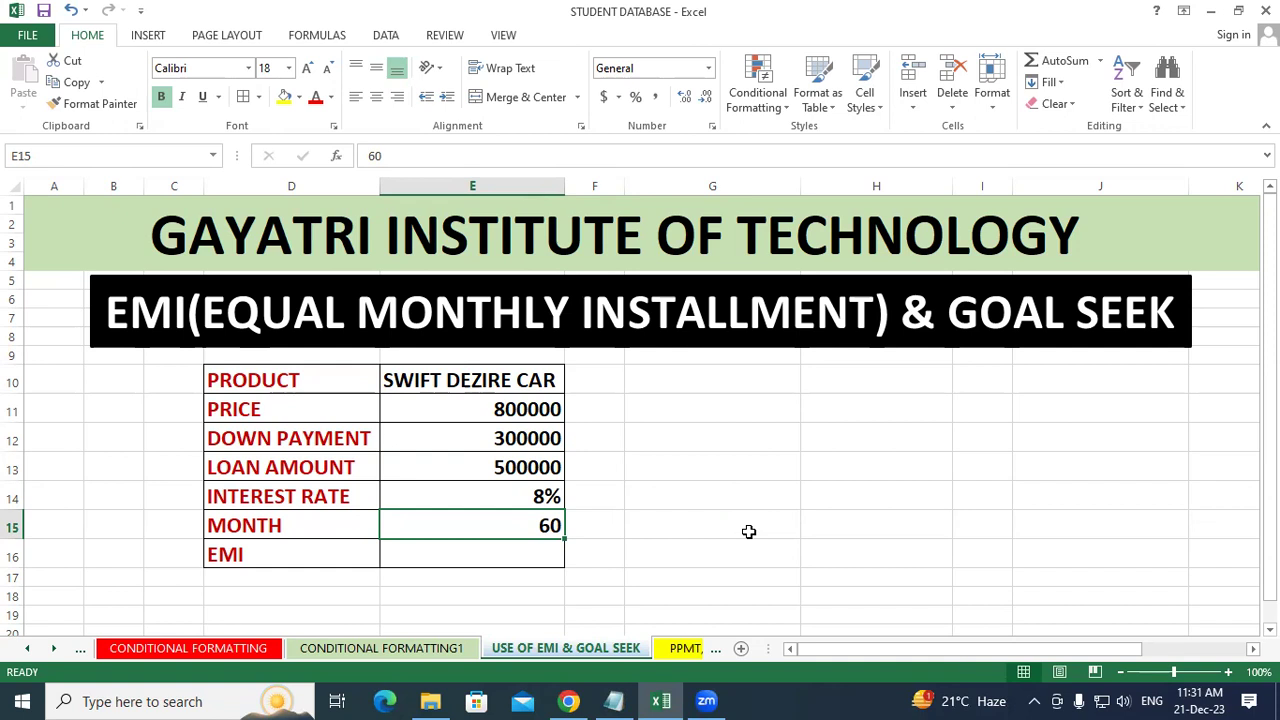
{"action": "left_click", "coordinate": [748, 531]}
{"action": "left_click", "coordinate": [527, 557]}
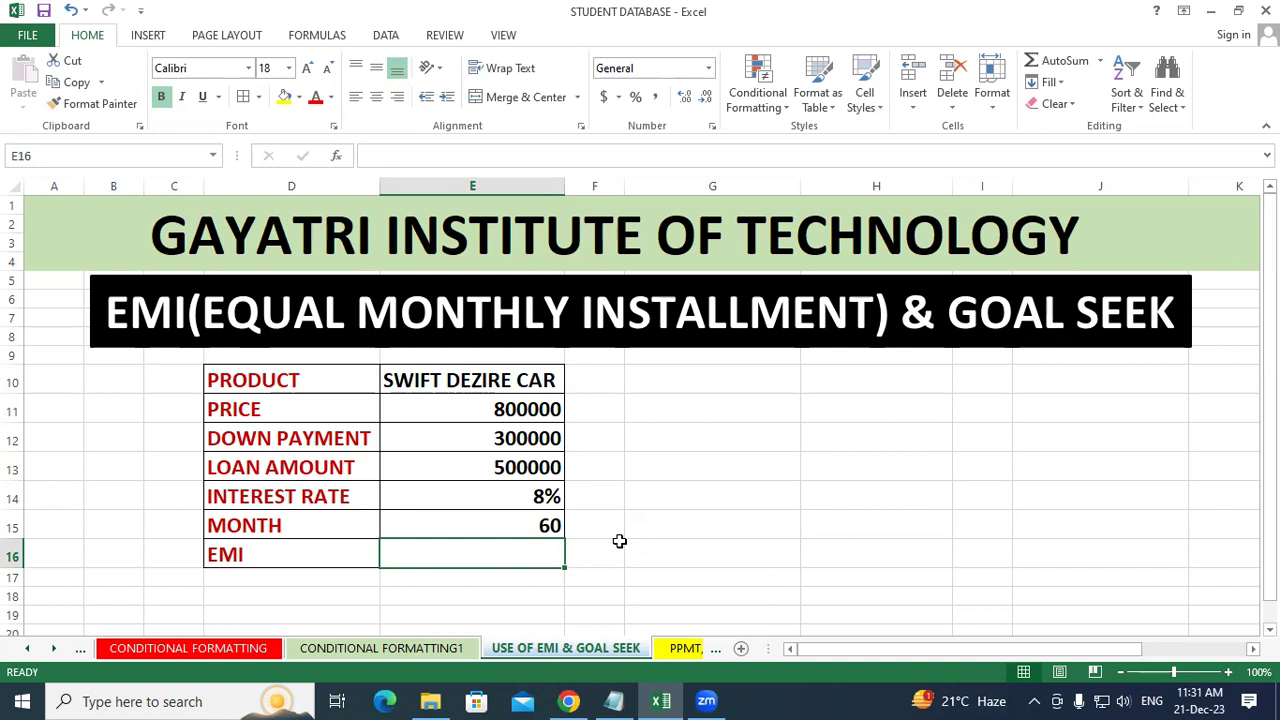
Enter =PMT(E14/12,E15,E13,1) in E16, giving a monthly EMI of ($10,138.21)
{"action": "type", "text": "="}
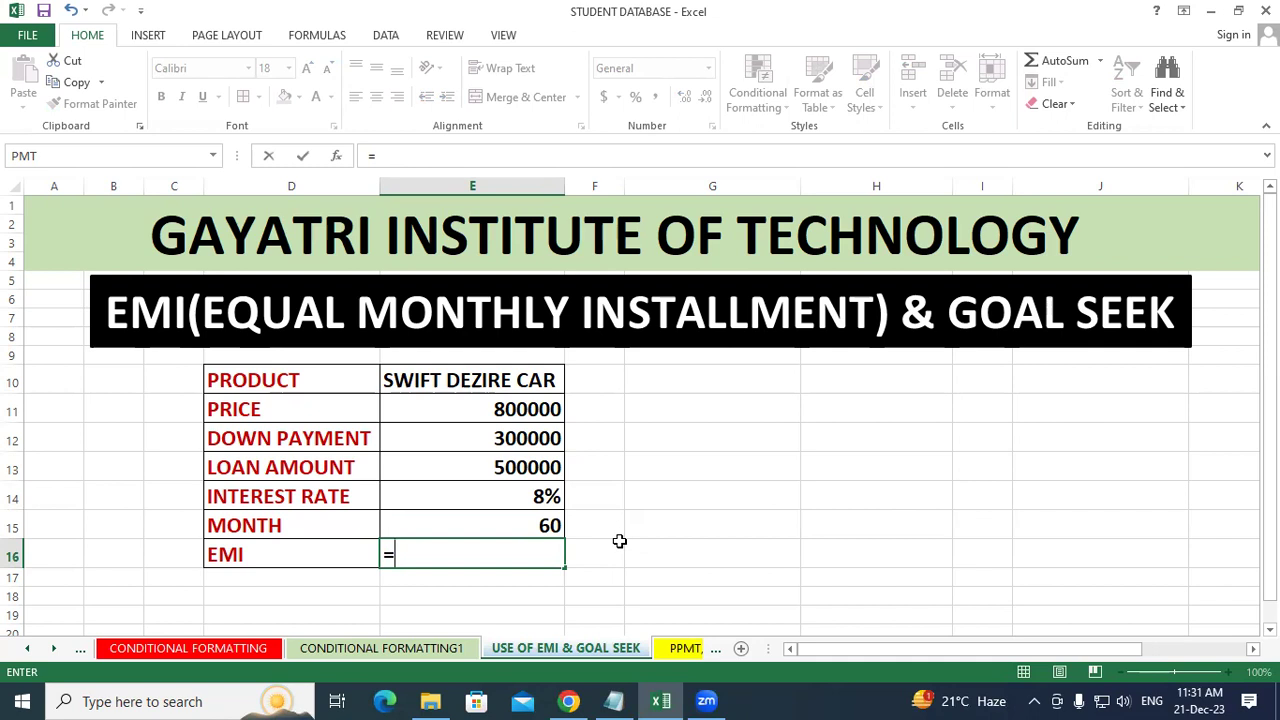
{"action": "type", "text": "PMT"}
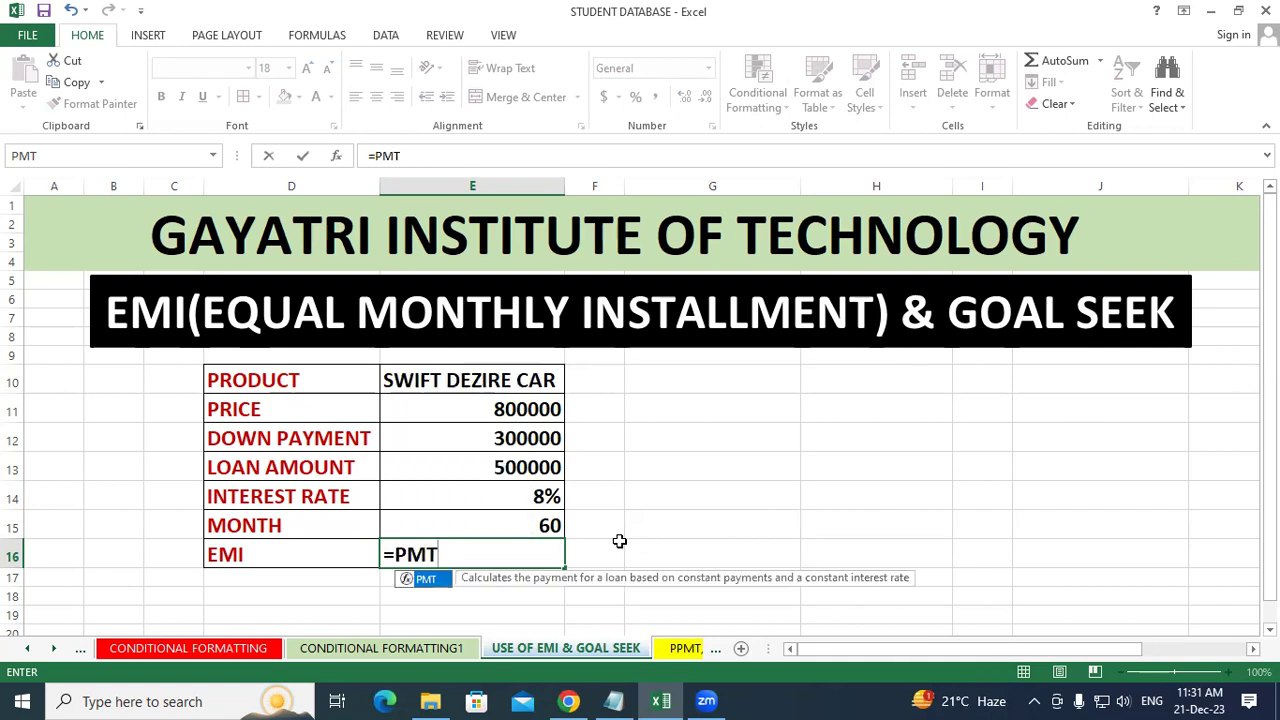
{"action": "type", "text": "("}
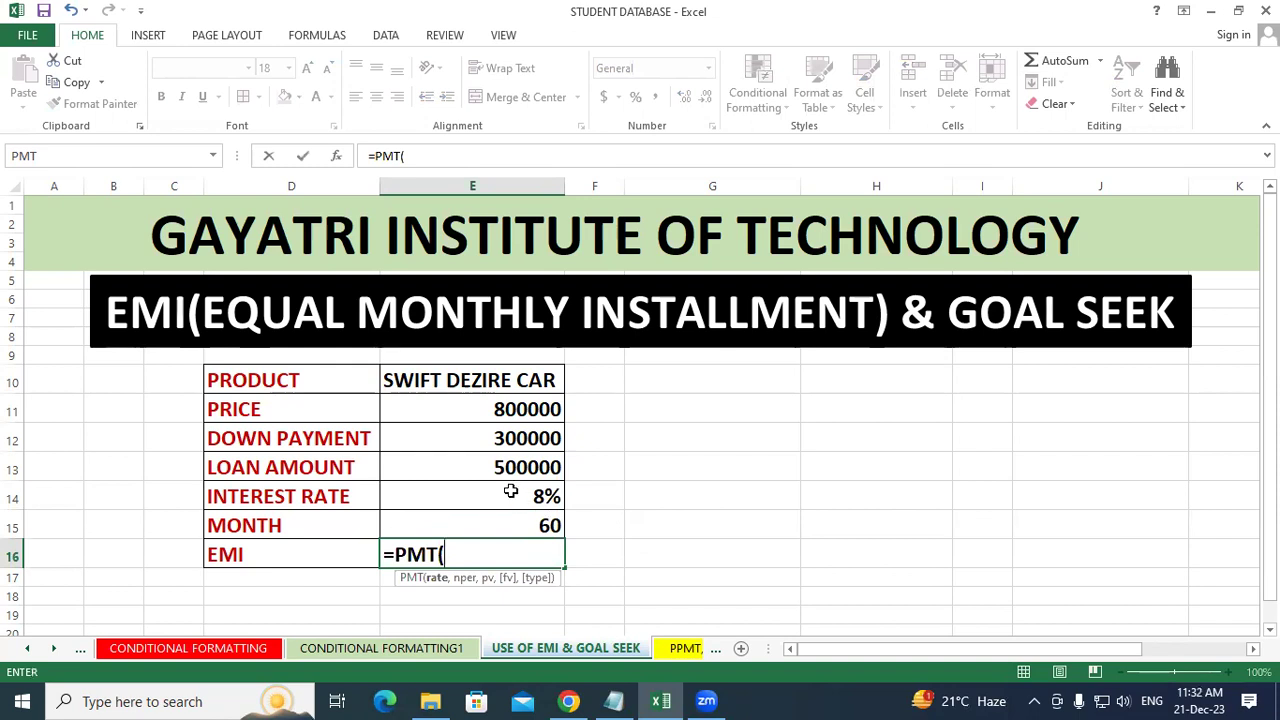
{"action": "left_click", "coordinate": [511, 491]}
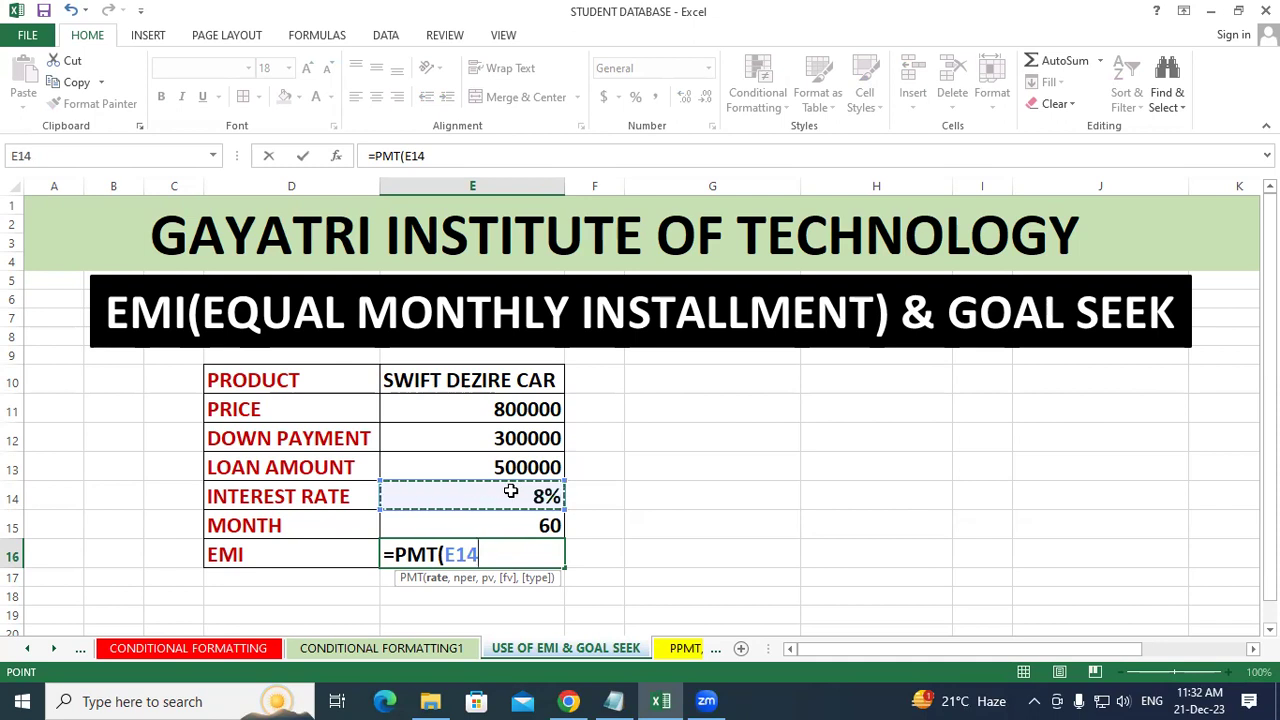
{"action": "type", "text": "/12"}
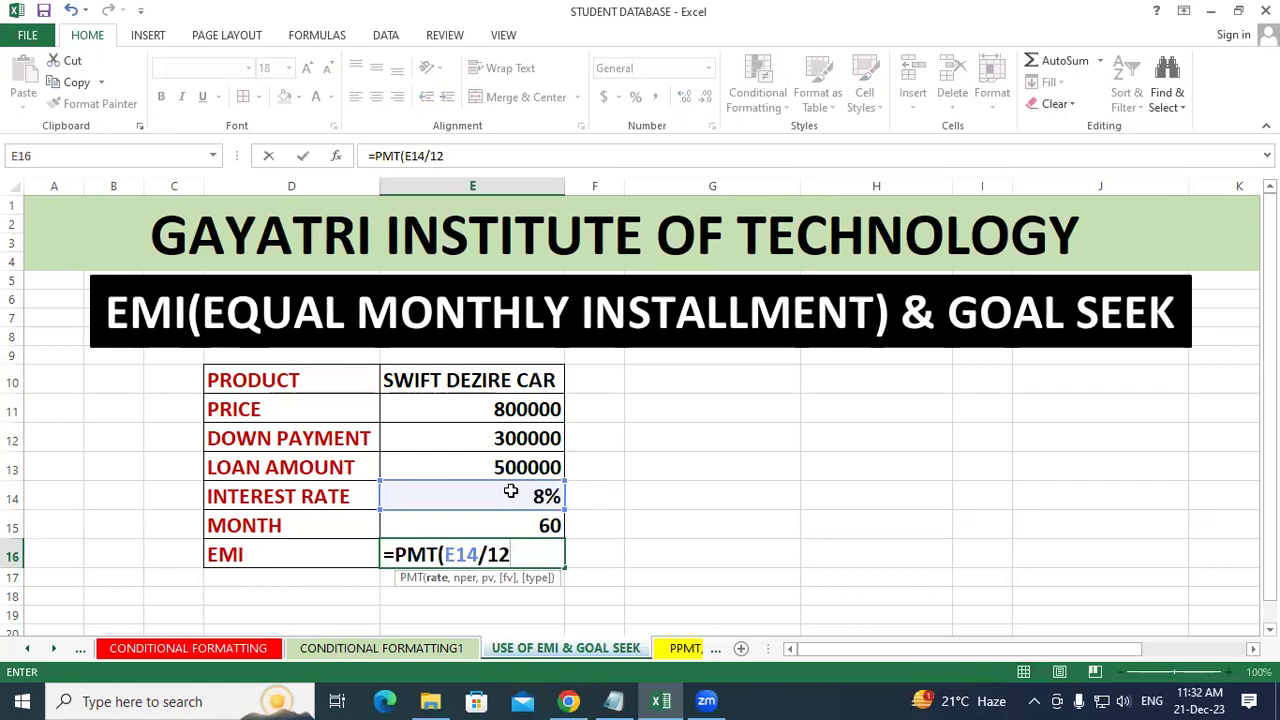
{"action": "type", "text": ","}
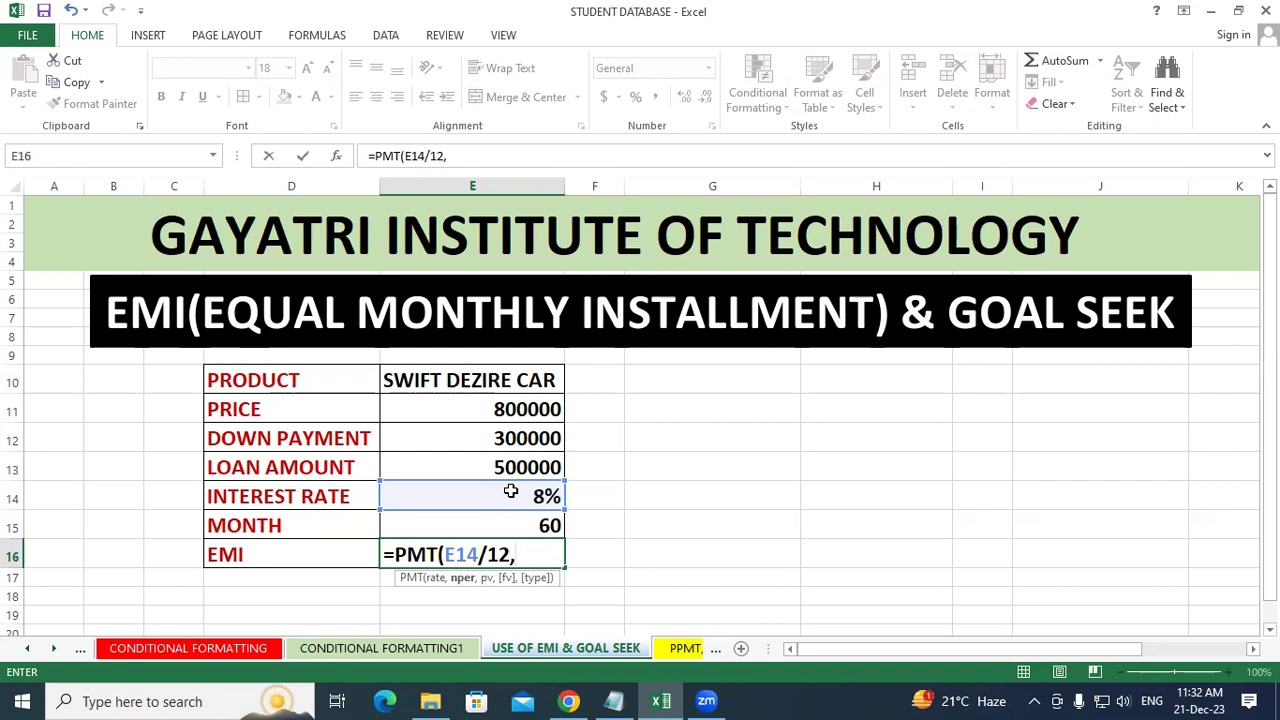
{"action": "left_click", "coordinate": [501, 523]}
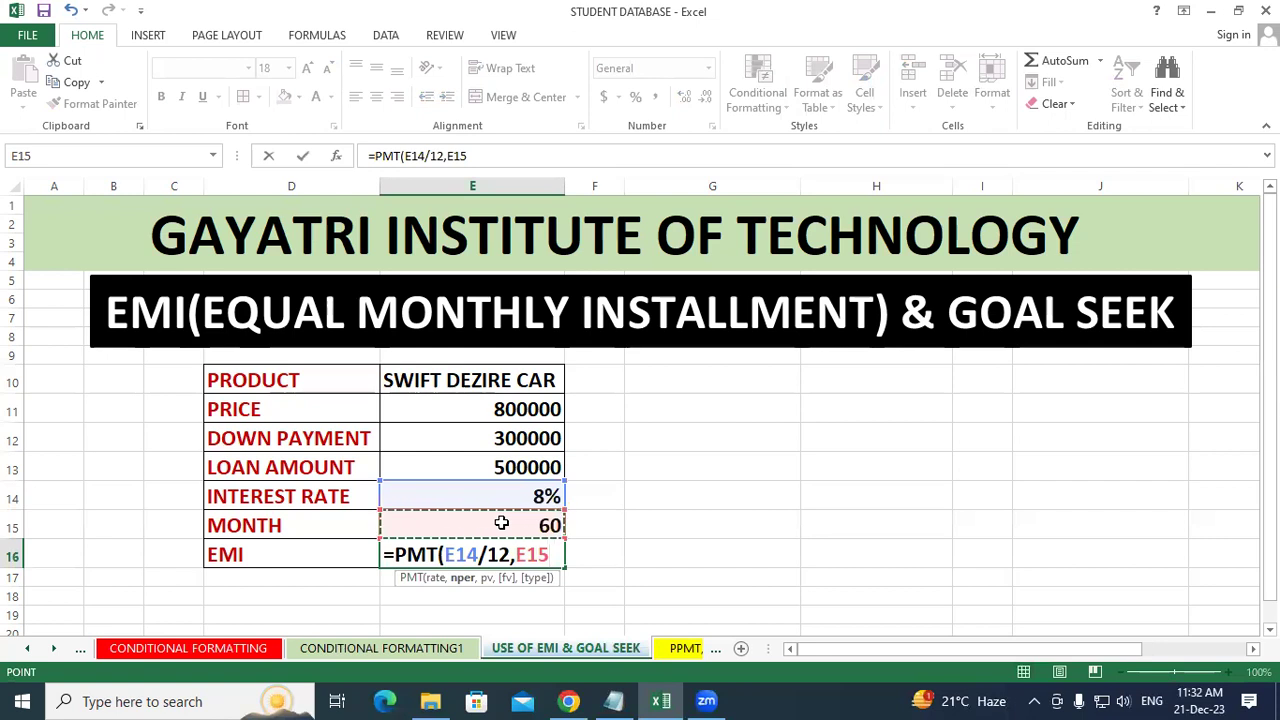
{"action": "type", "text": ","}
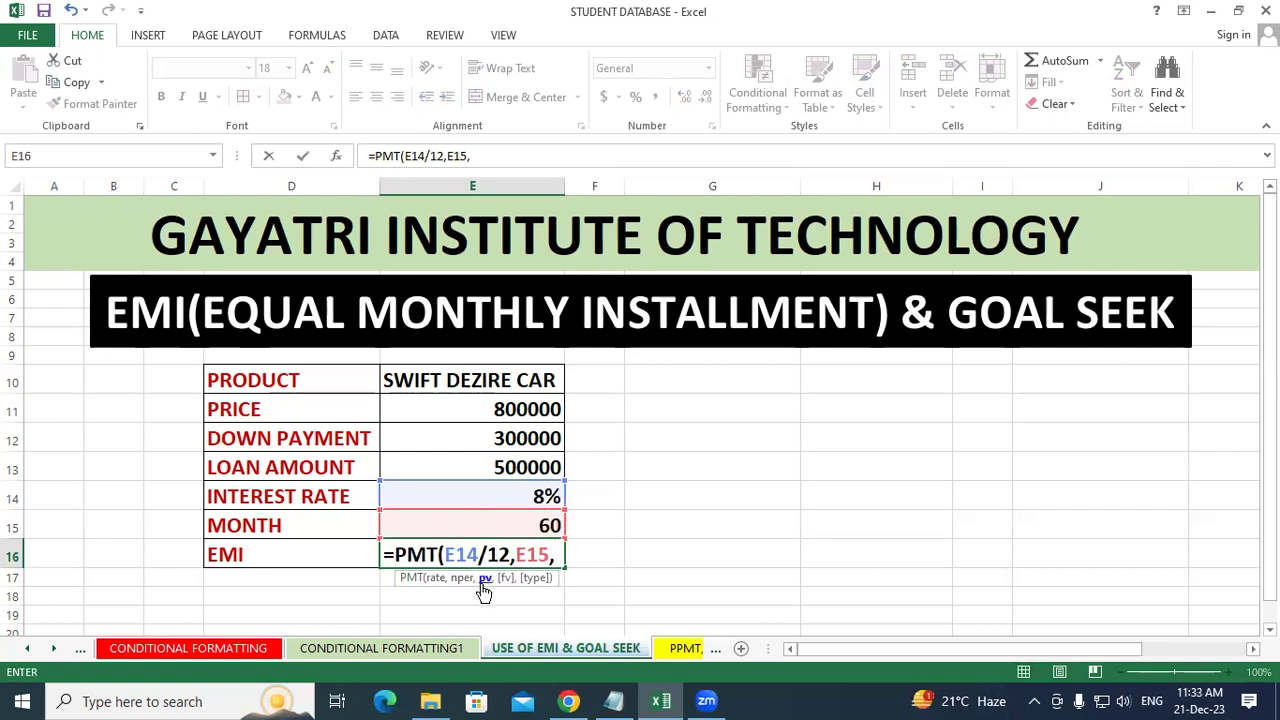
{"action": "left_click", "coordinate": [460, 475]}
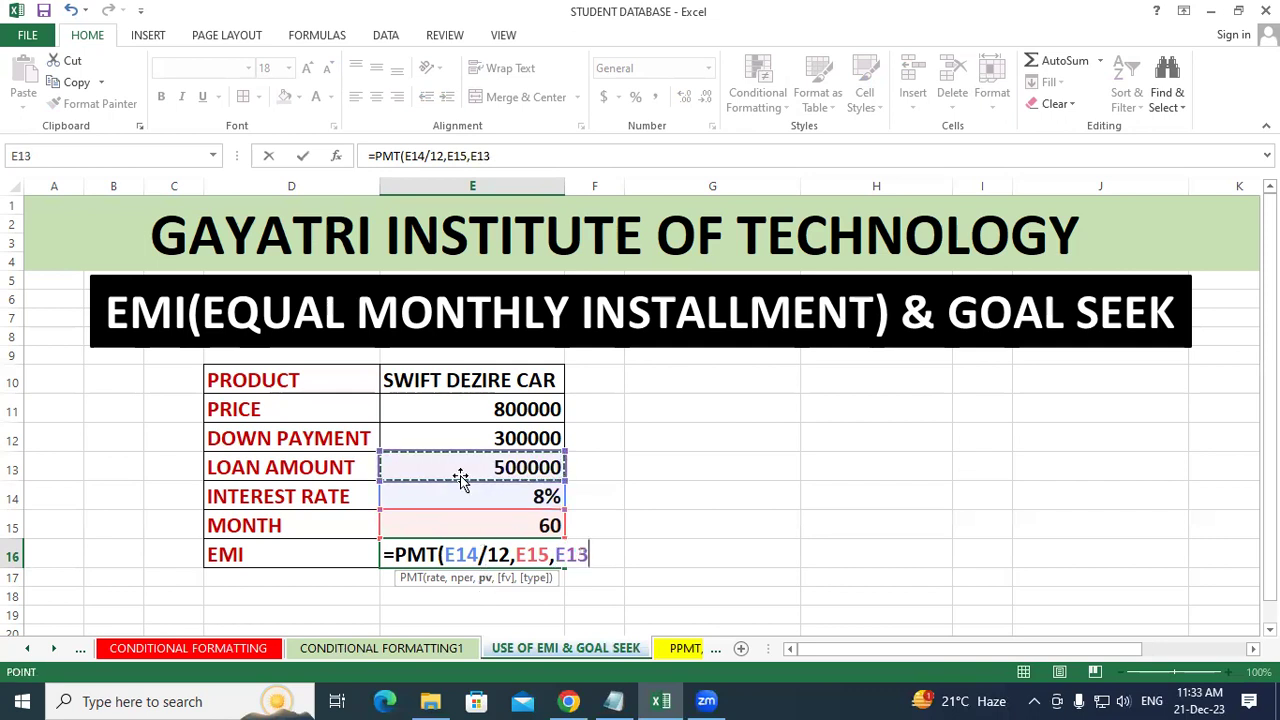
{"action": "type", "text": ","}
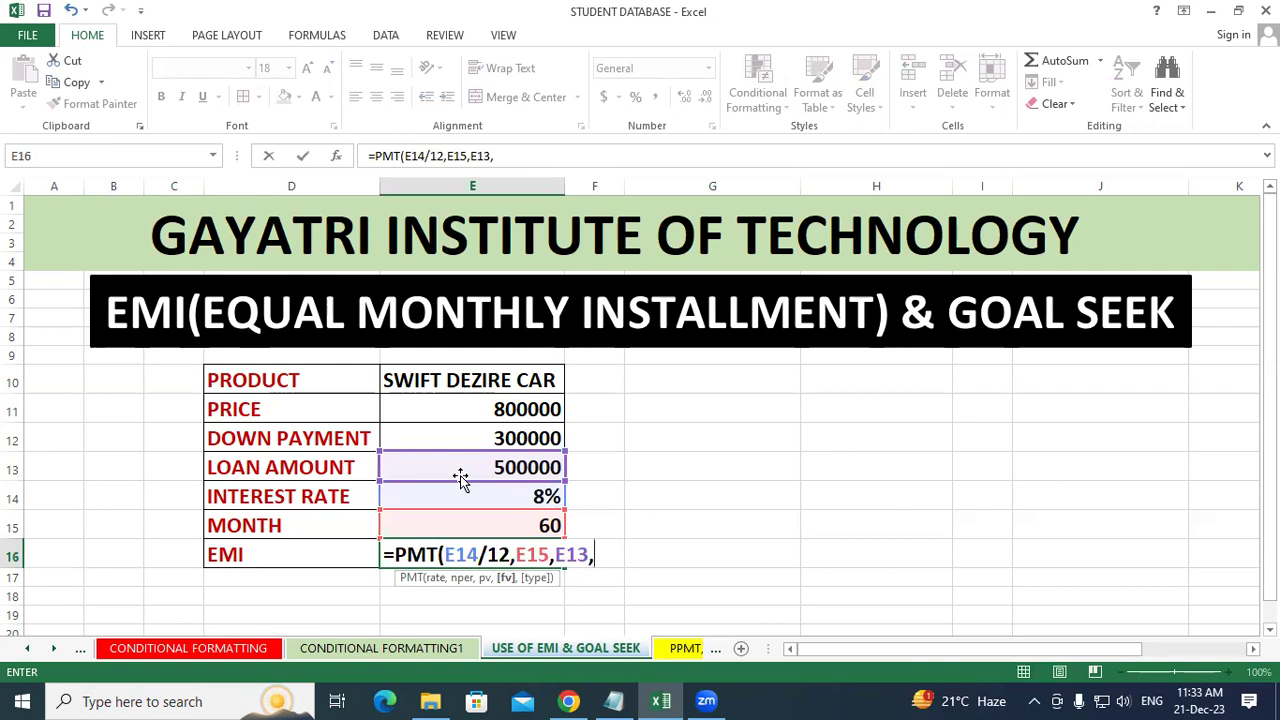
{"action": "type", "text": "1"}
{"action": "type", "text": ")"}
{"action": "key", "text": "Return"}
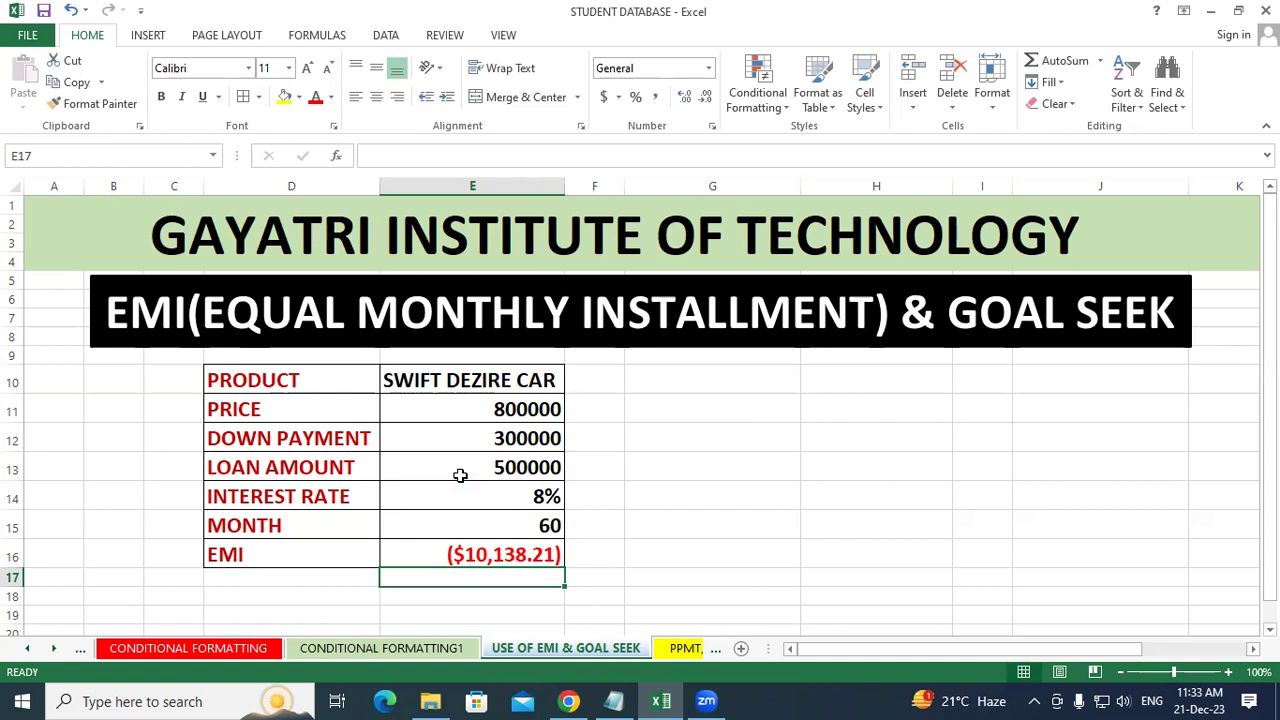
{"action": "left_click", "coordinate": [492, 555]}
{"action": "key", "text": "Delete"}
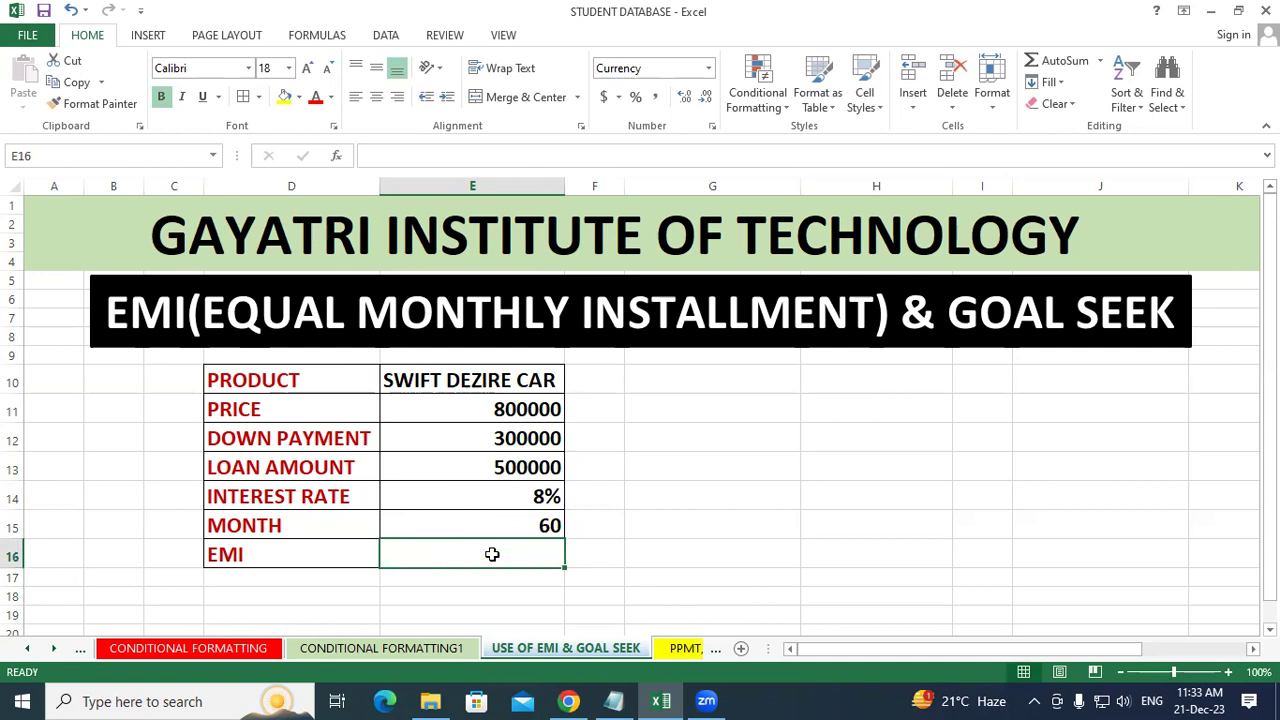
{"action": "type", "text": "=PMT"}
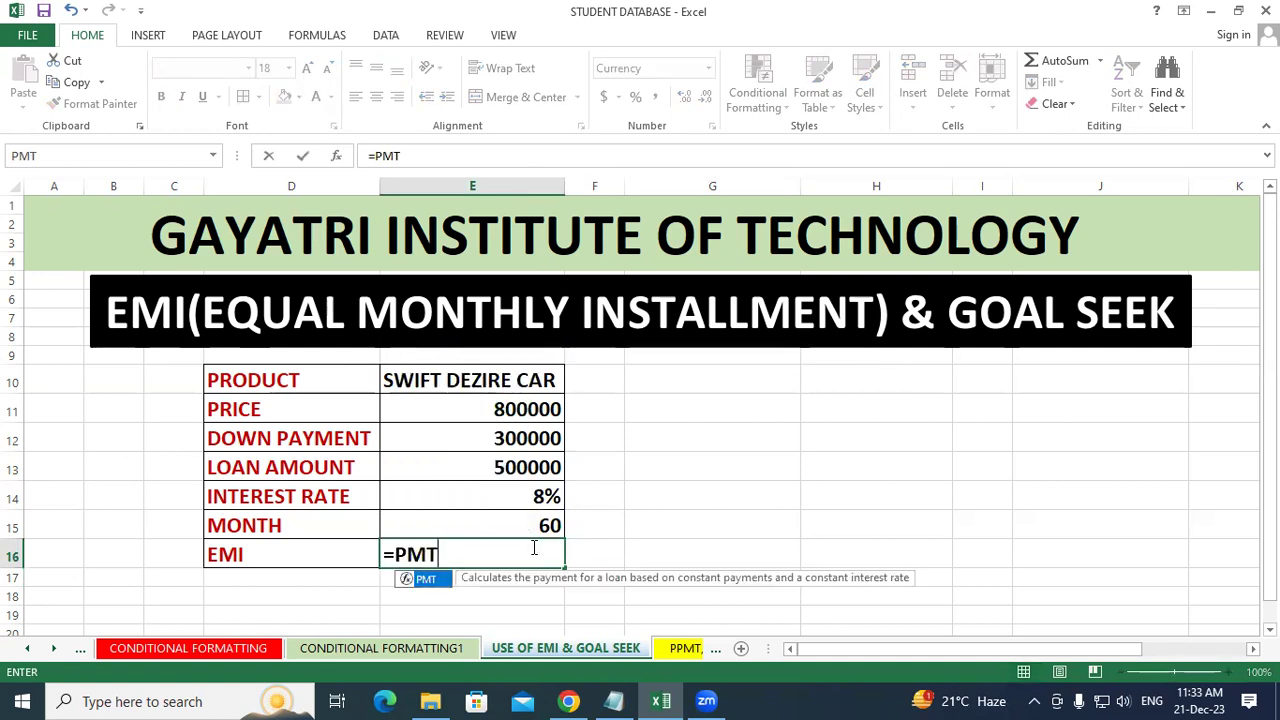
{"action": "type", "text": "("}
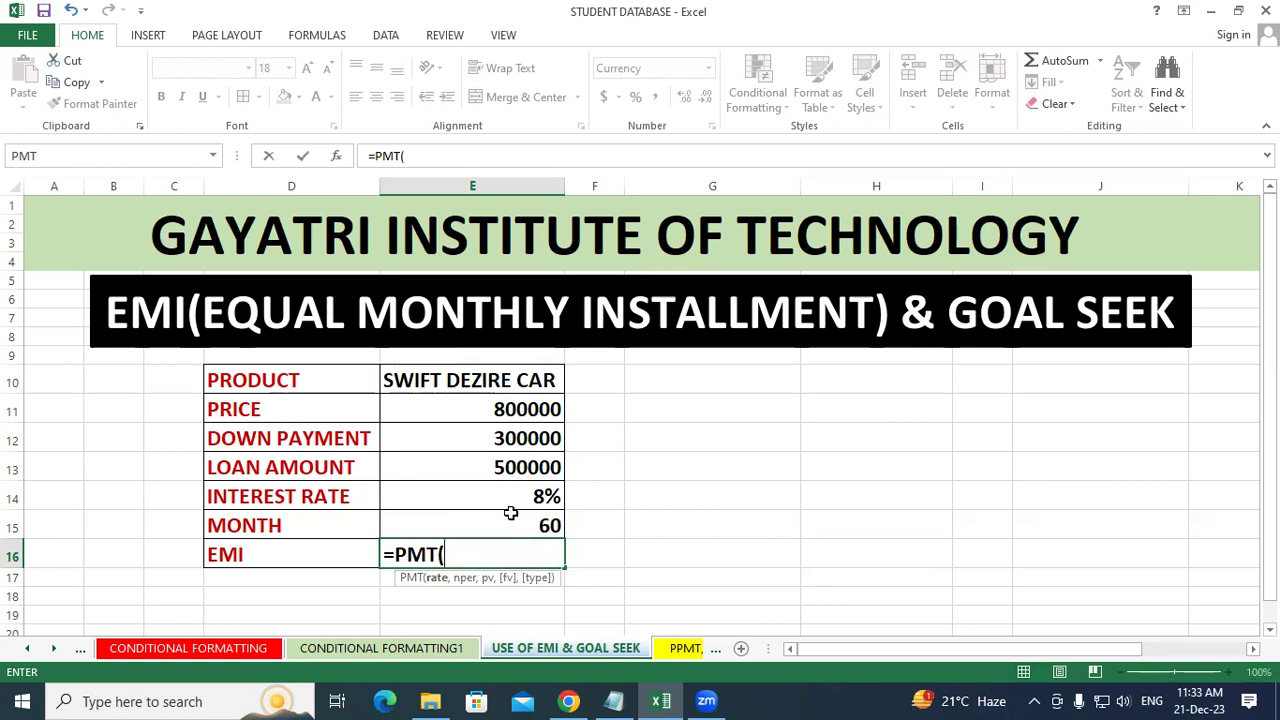
{"action": "left_click", "coordinate": [507, 498]}
{"action": "type", "text": "/12"}
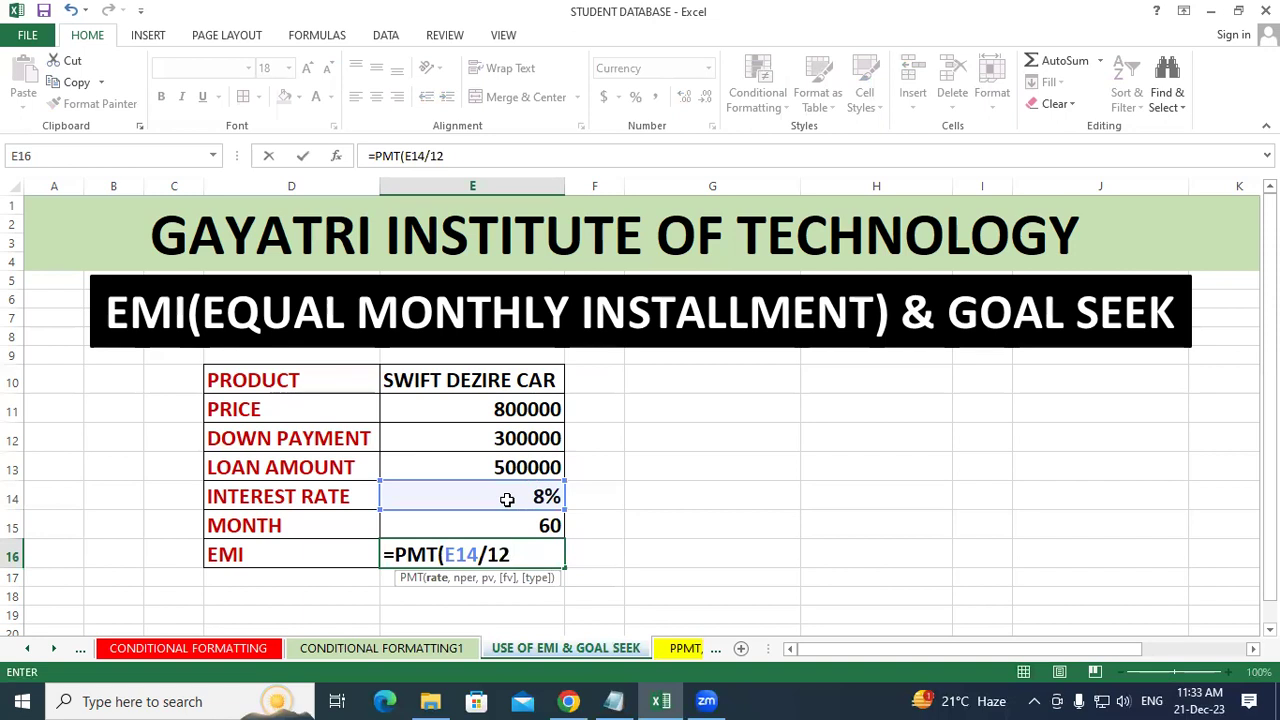
{"action": "type", "text": ","}
{"action": "left_click", "coordinate": [505, 521]}
{"action": "type", "text": ","}
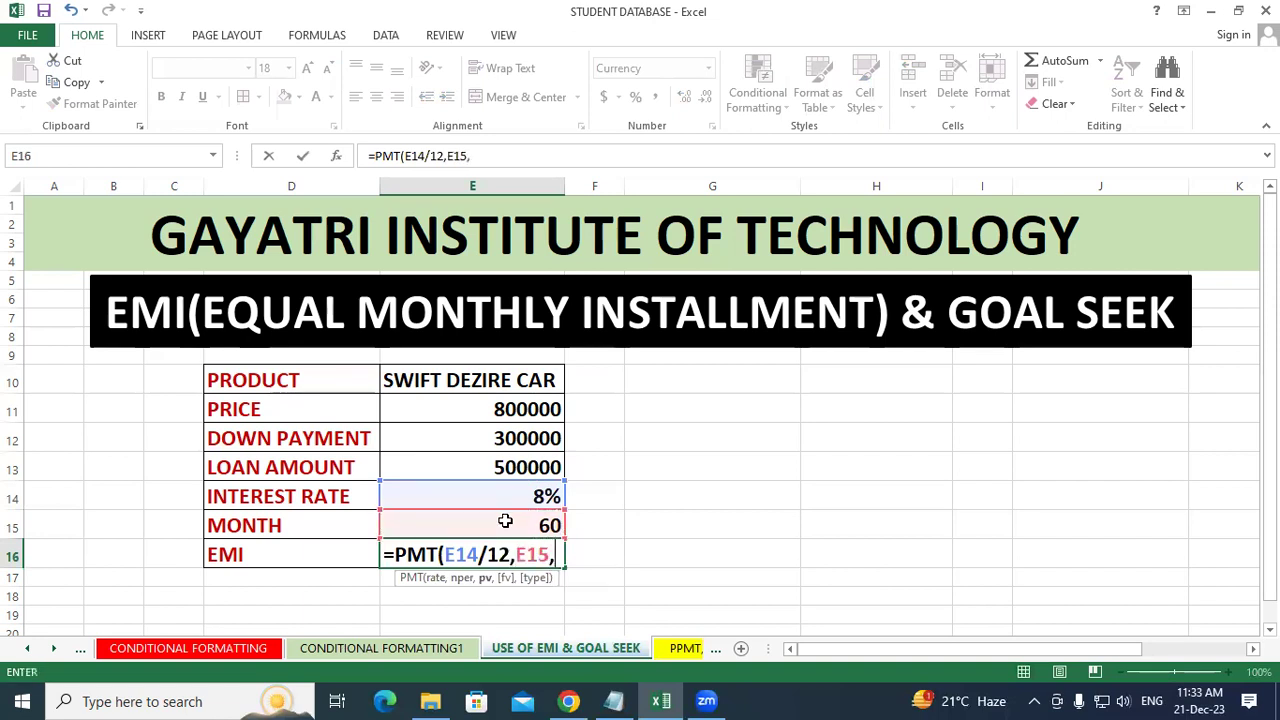
{"action": "left_click", "coordinate": [501, 468]}
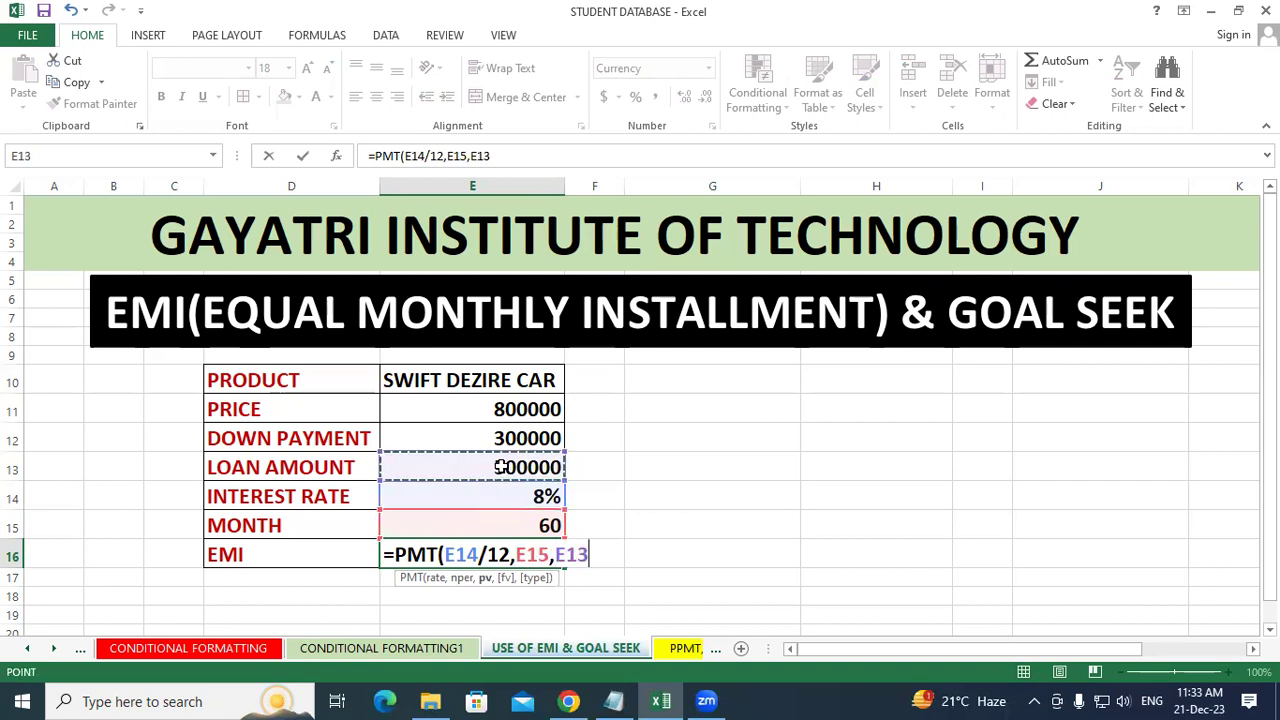
{"action": "type", "text": ",1"}
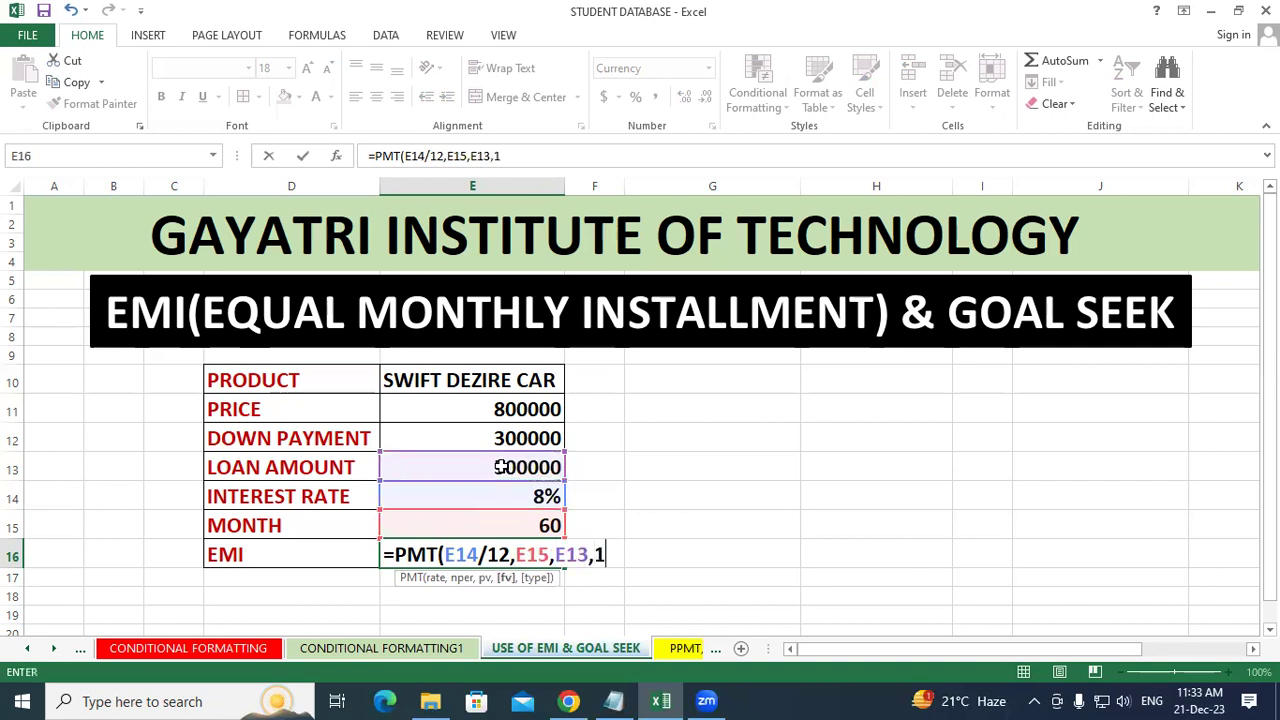
{"action": "type", "text": ")"}
{"action": "key", "text": "Return"}
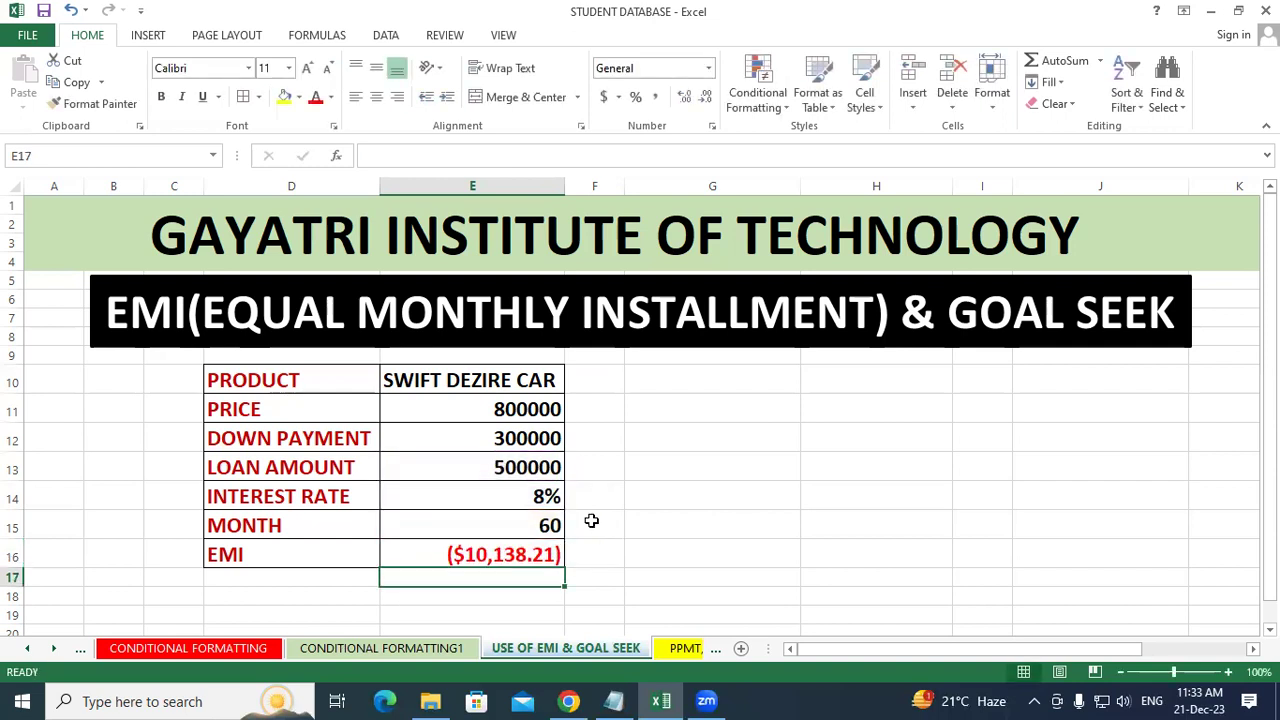
{"action": "left_click", "coordinate": [613, 517]}
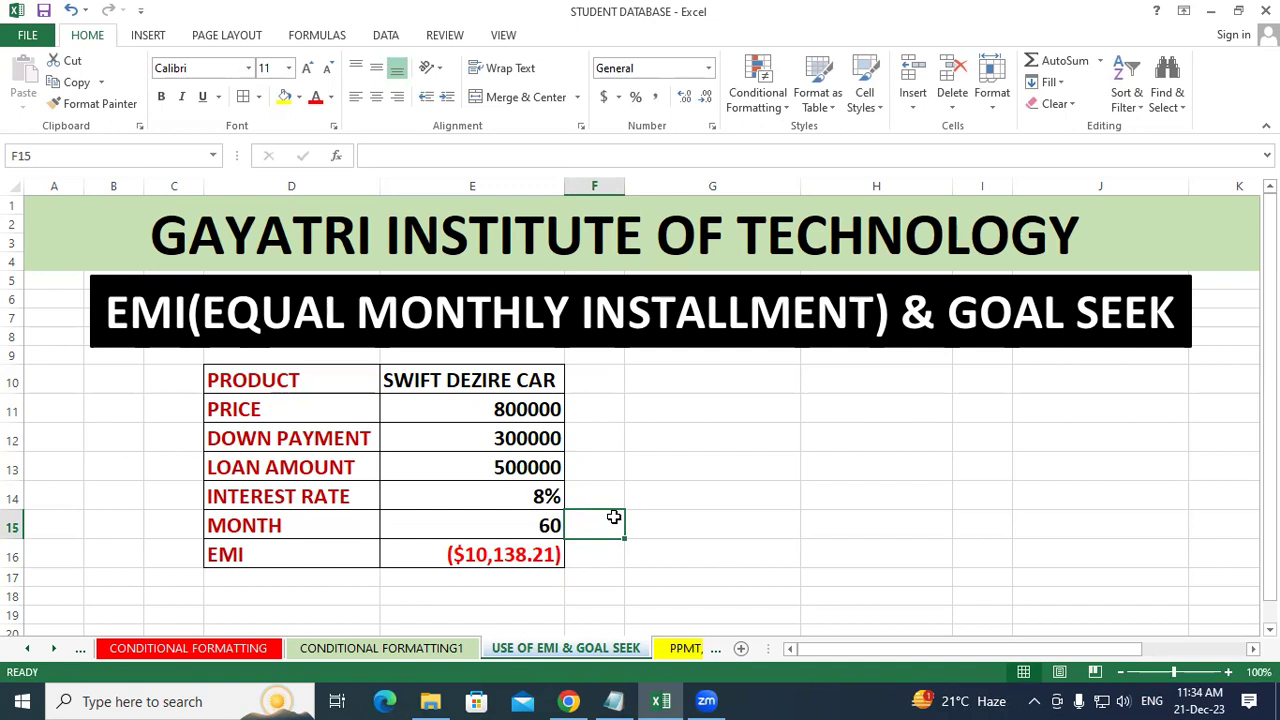
Change E16's format from Currency to Number so it displays (10,138.21)
{"action": "left_click", "coordinate": [680, 517]}
{"action": "left_click", "coordinate": [509, 553]}
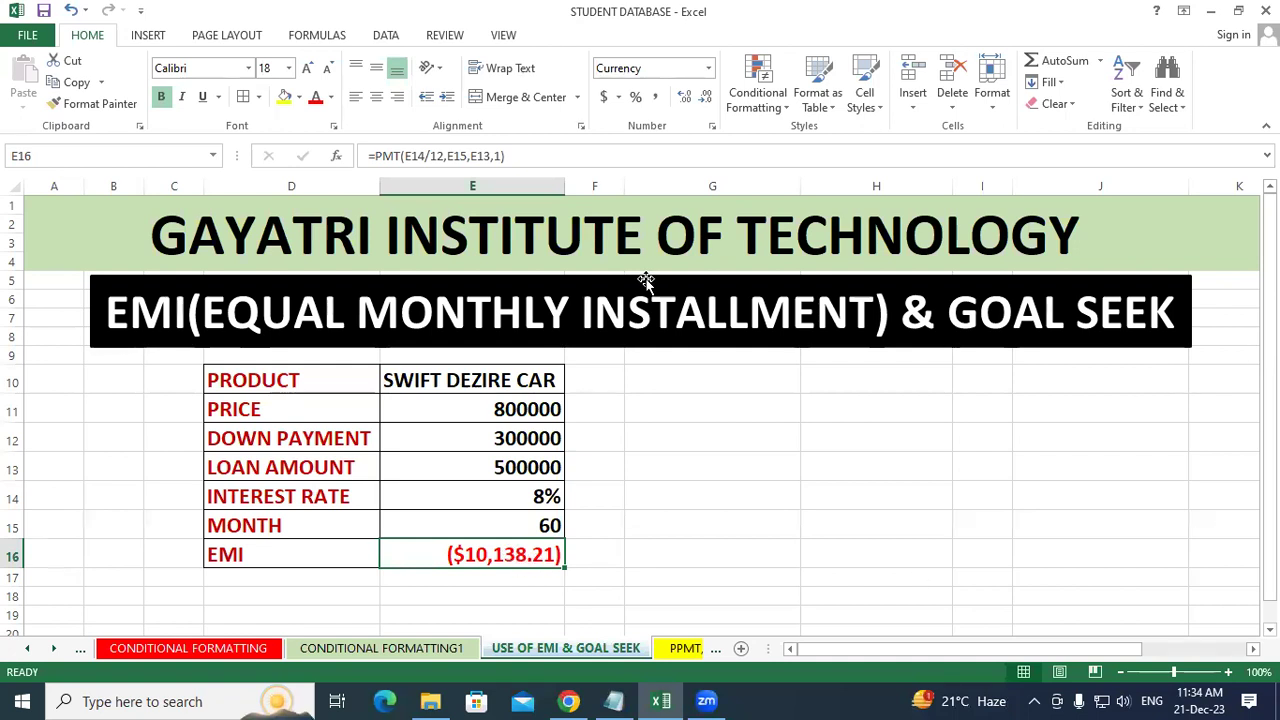
{"action": "left_click", "coordinate": [713, 127]}
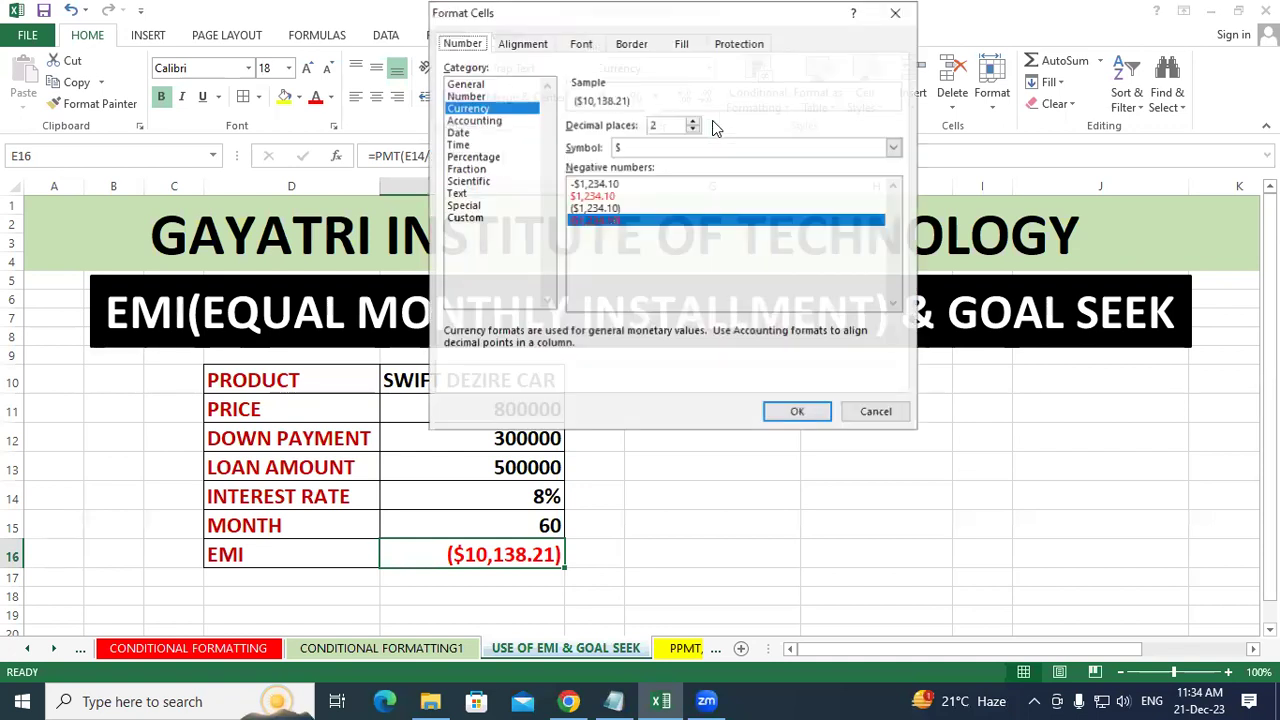
{"action": "left_click", "coordinate": [612, 208]}
{"action": "left_click", "coordinate": [468, 96]}
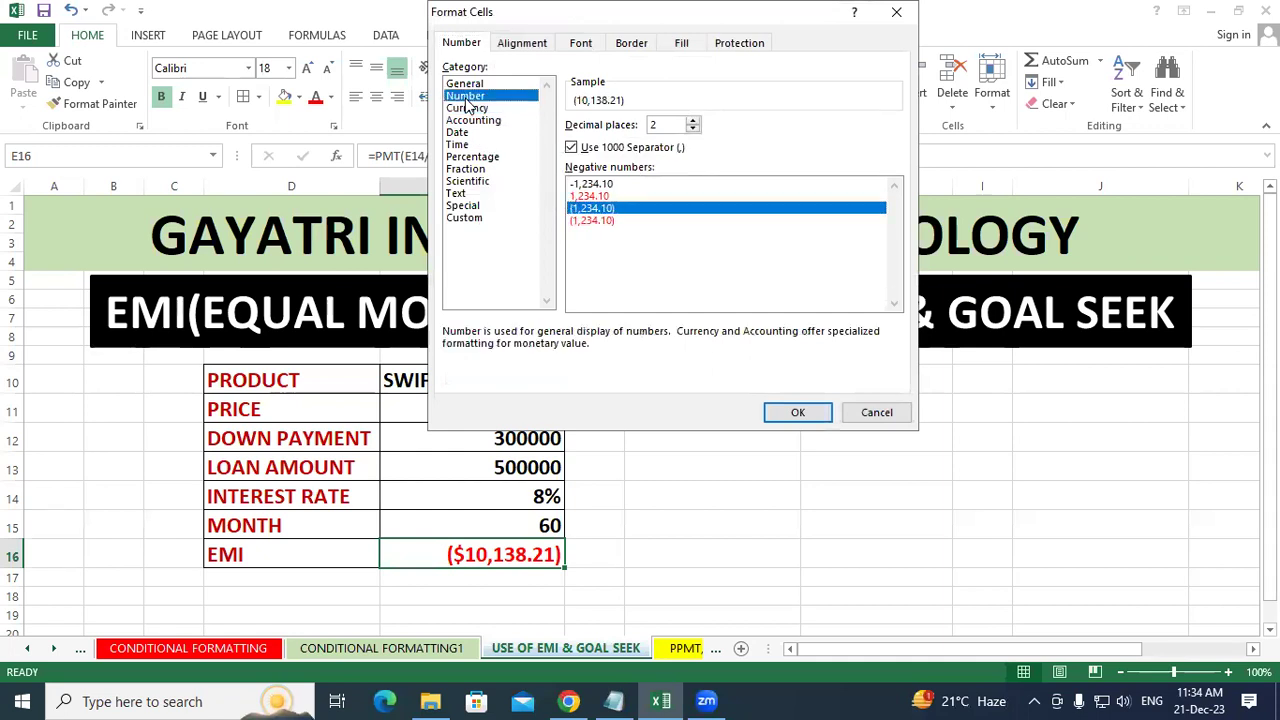
{"action": "left_click", "coordinate": [790, 412]}
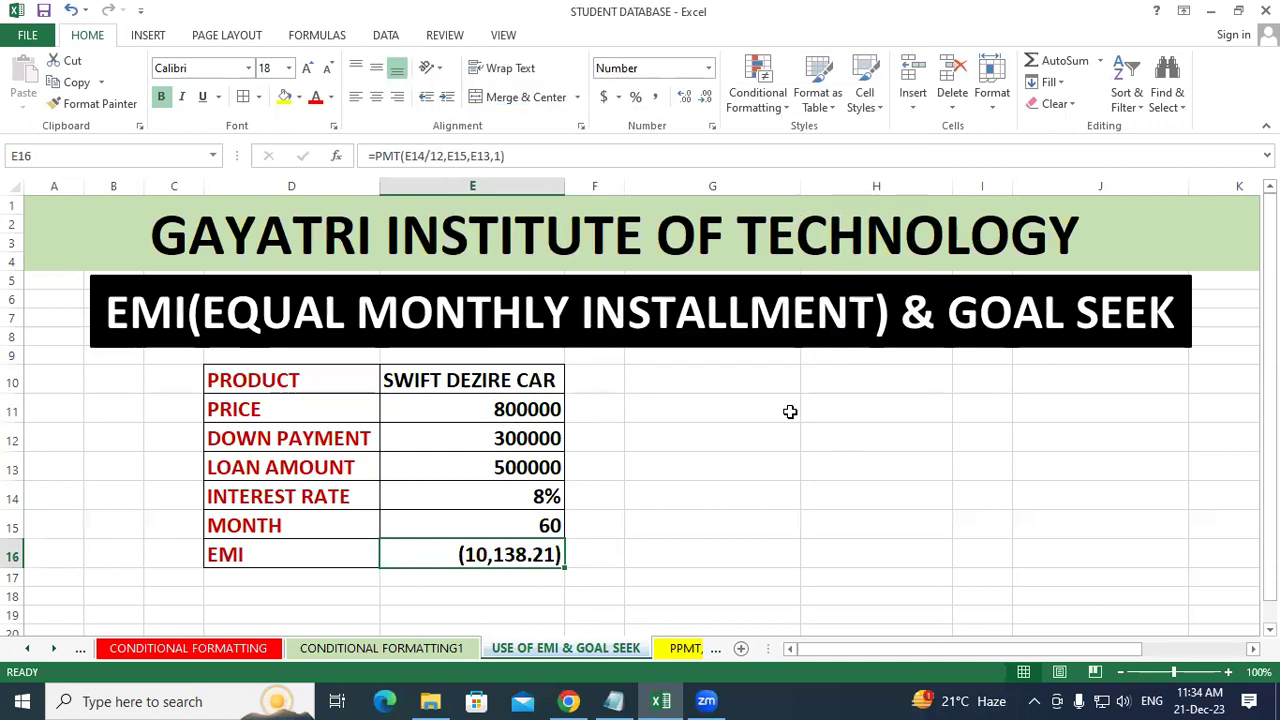
{"action": "left_click", "coordinate": [752, 447]}
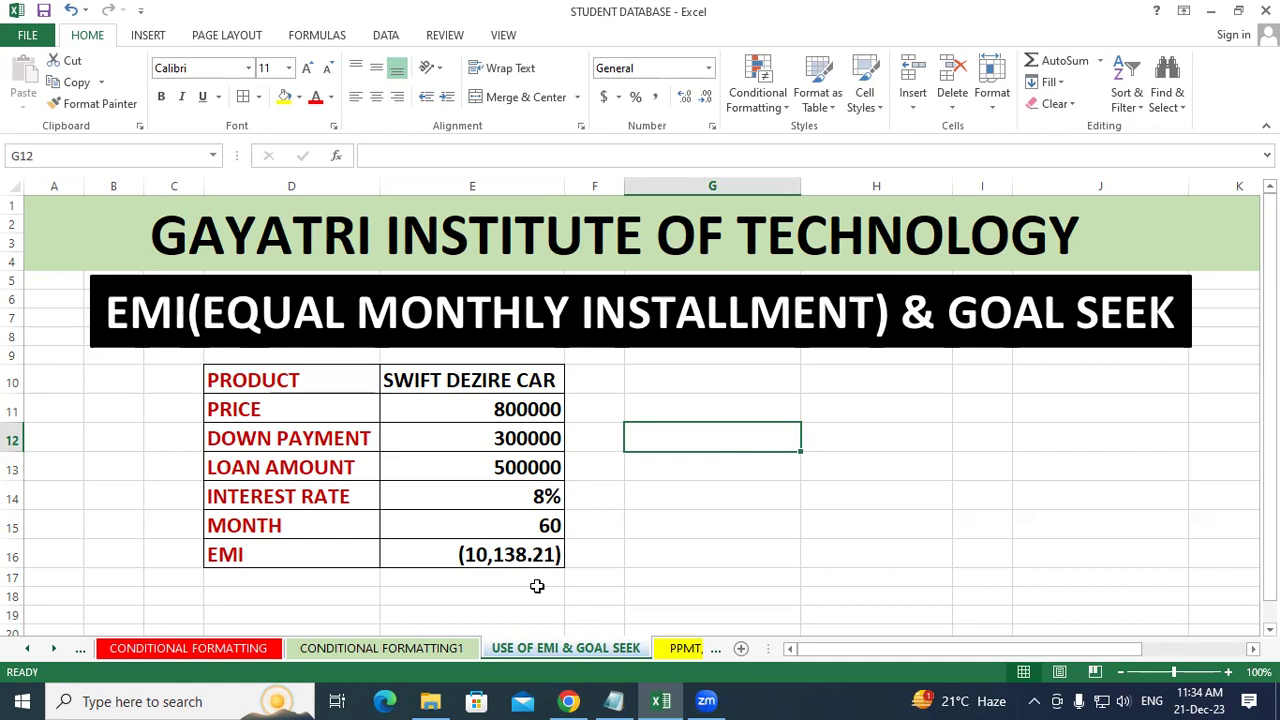
Enter =10138.21*60 in E18 for a 608292.6 total and increase its font size
{"action": "left_click", "coordinate": [507, 595]}
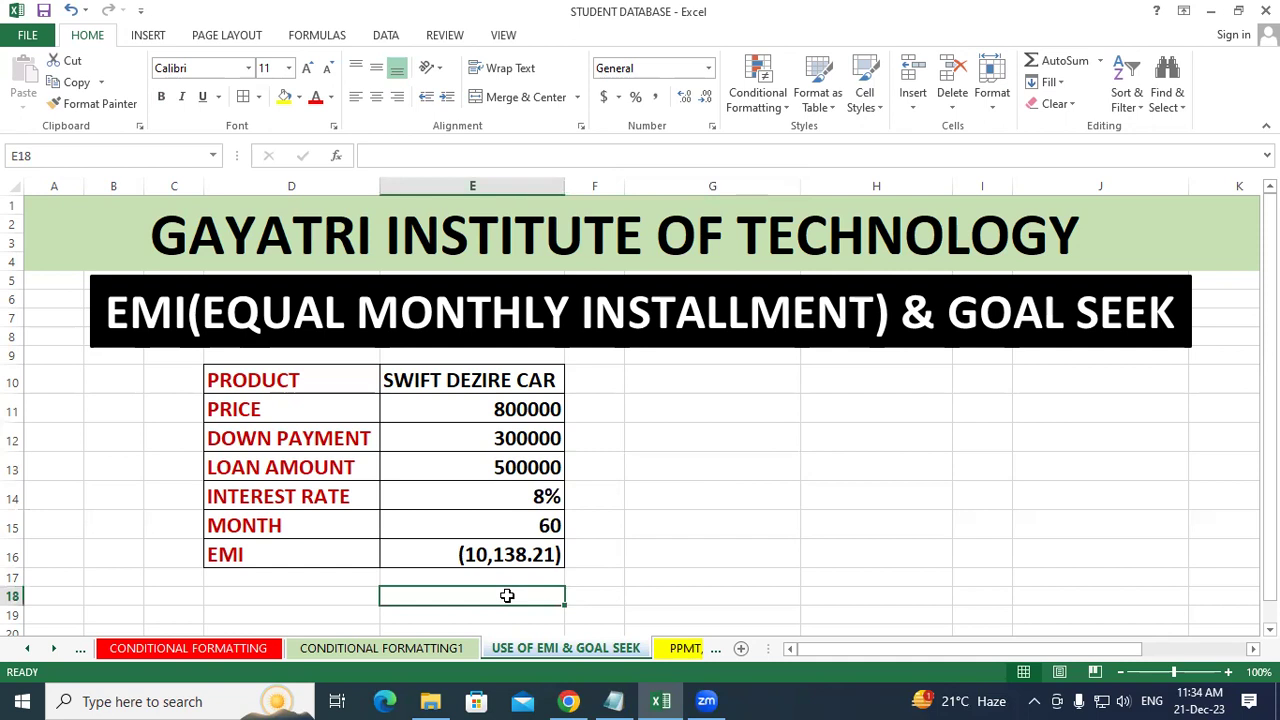
{"action": "type", "text": "=10138"}
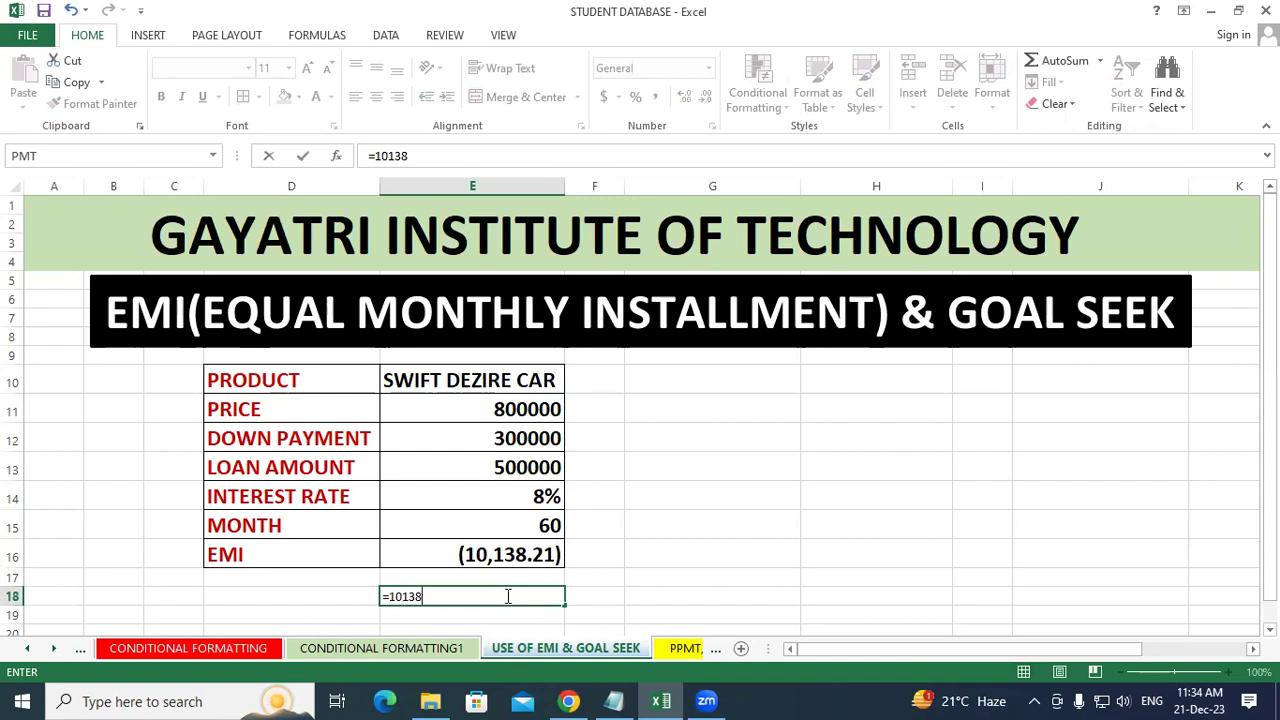
{"action": "type", "text": "."}
{"action": "type", "text": "21"}
{"action": "type", "text": "*60"}
{"action": "key", "text": "Return"}
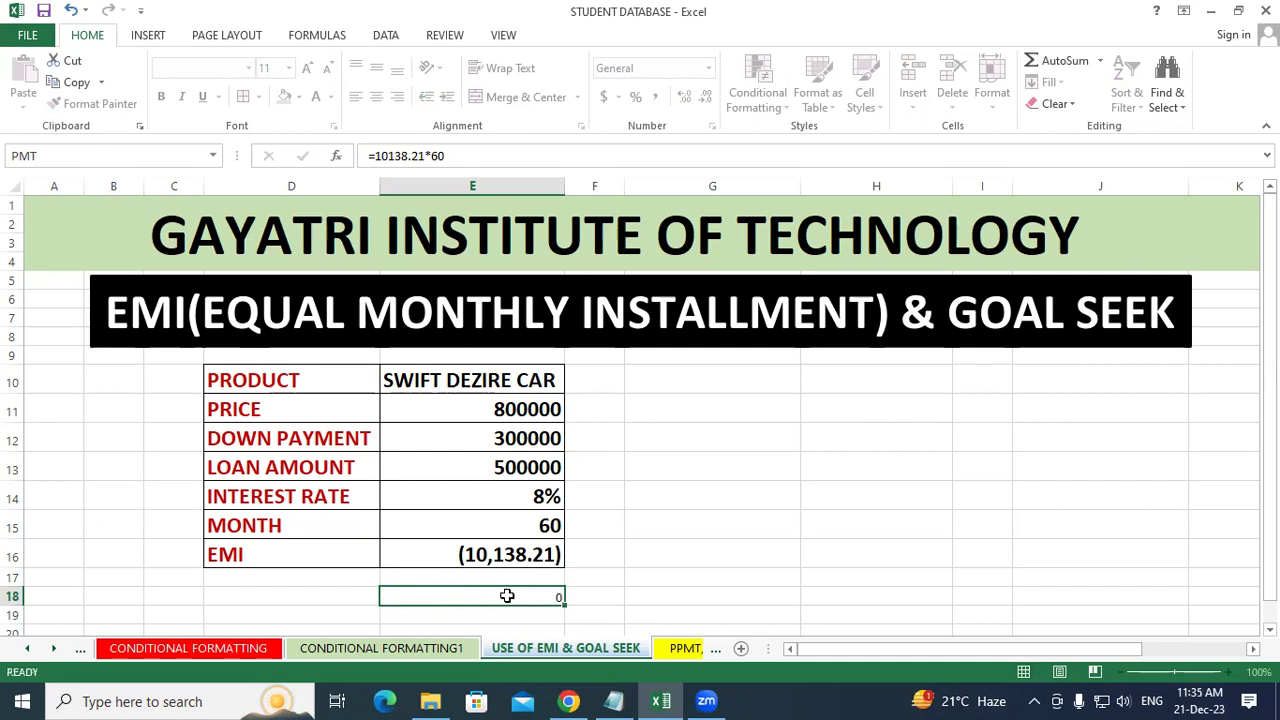
{"action": "left_click", "coordinate": [784, 540]}
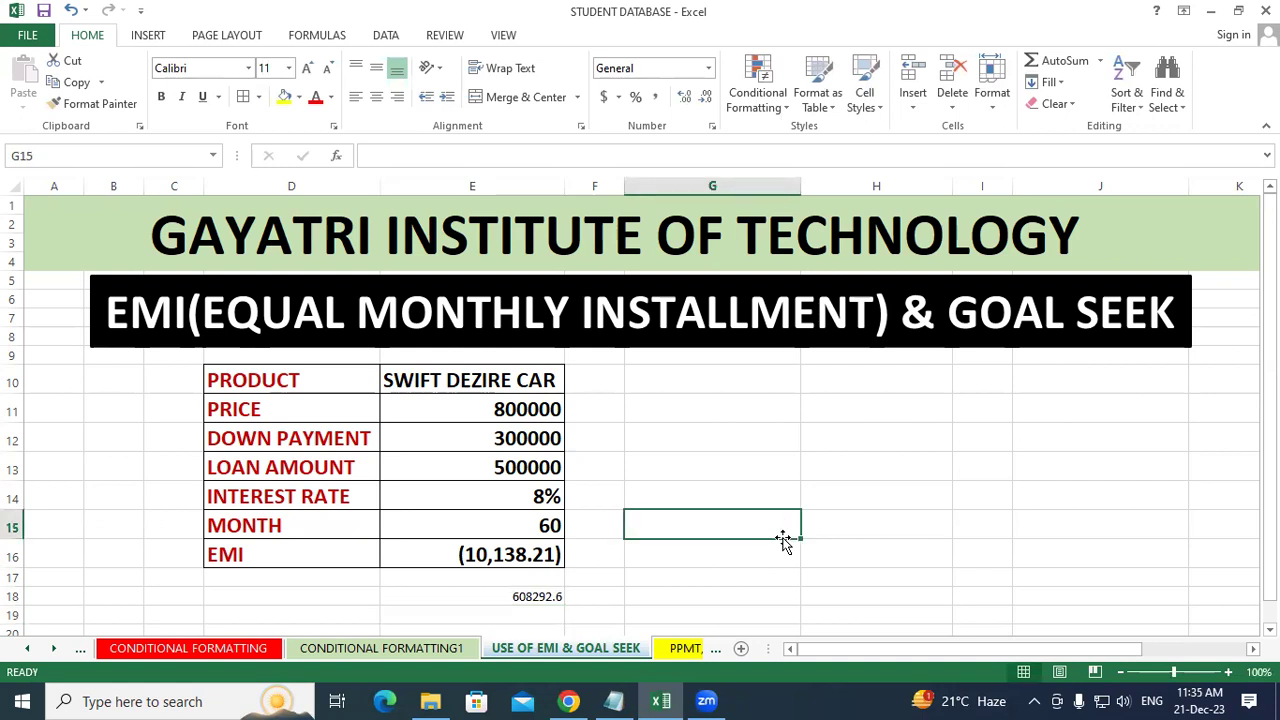
{"action": "left_click", "coordinate": [528, 592]}
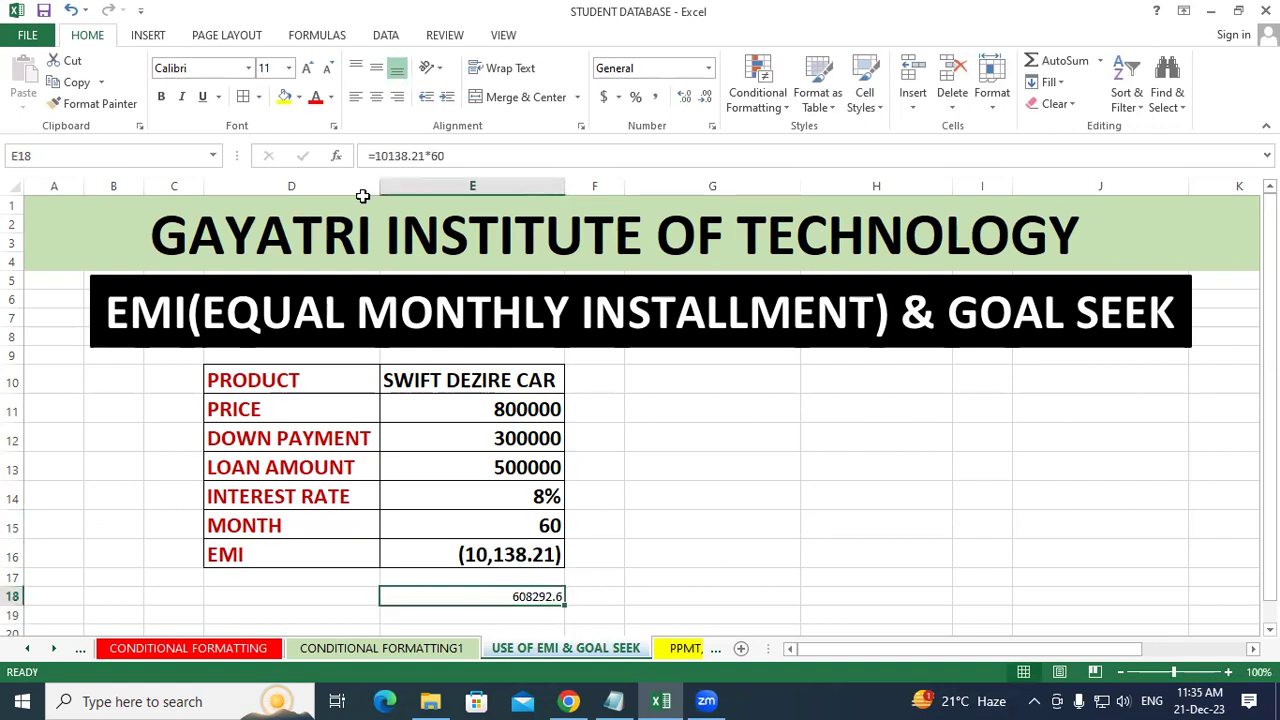
{"action": "left_click", "coordinate": [309, 69]}
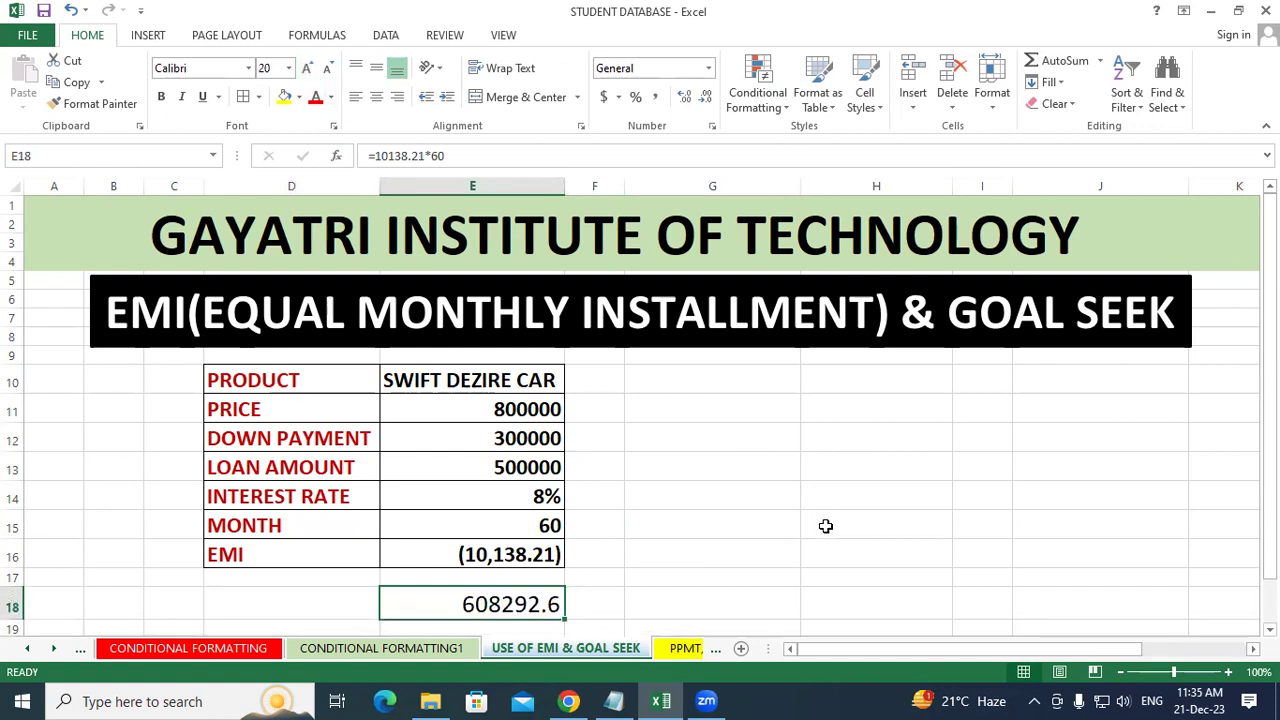
{"action": "left_click", "coordinate": [818, 501]}
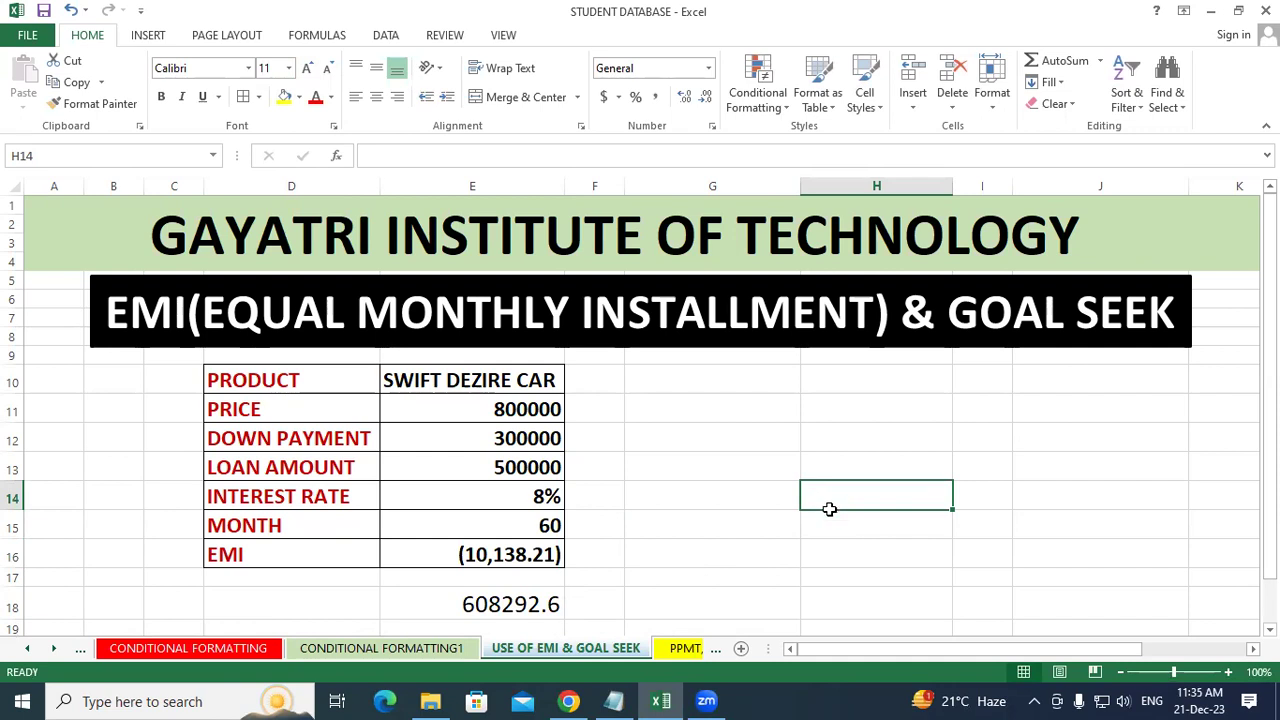
{"action": "scroll", "coordinate": [640, 410], "scroll_direction": "down", "scroll_amount": 1}
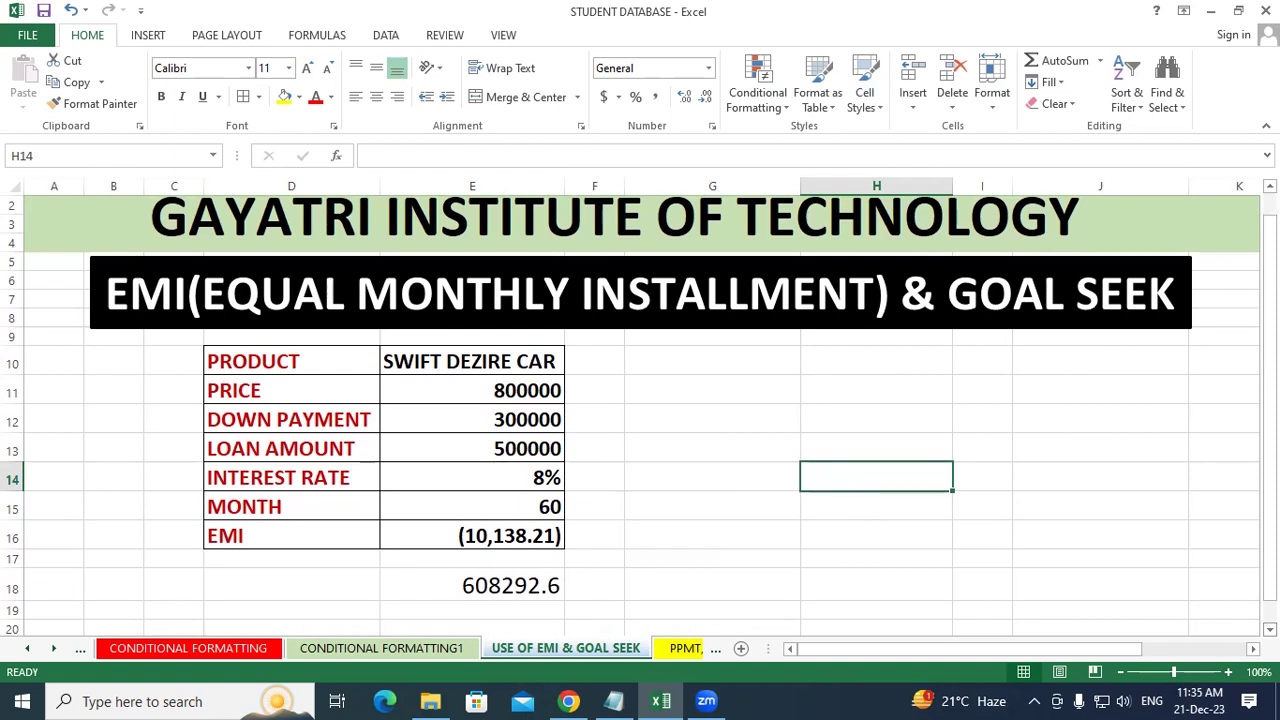
{"action": "left_click", "coordinate": [706, 519]}
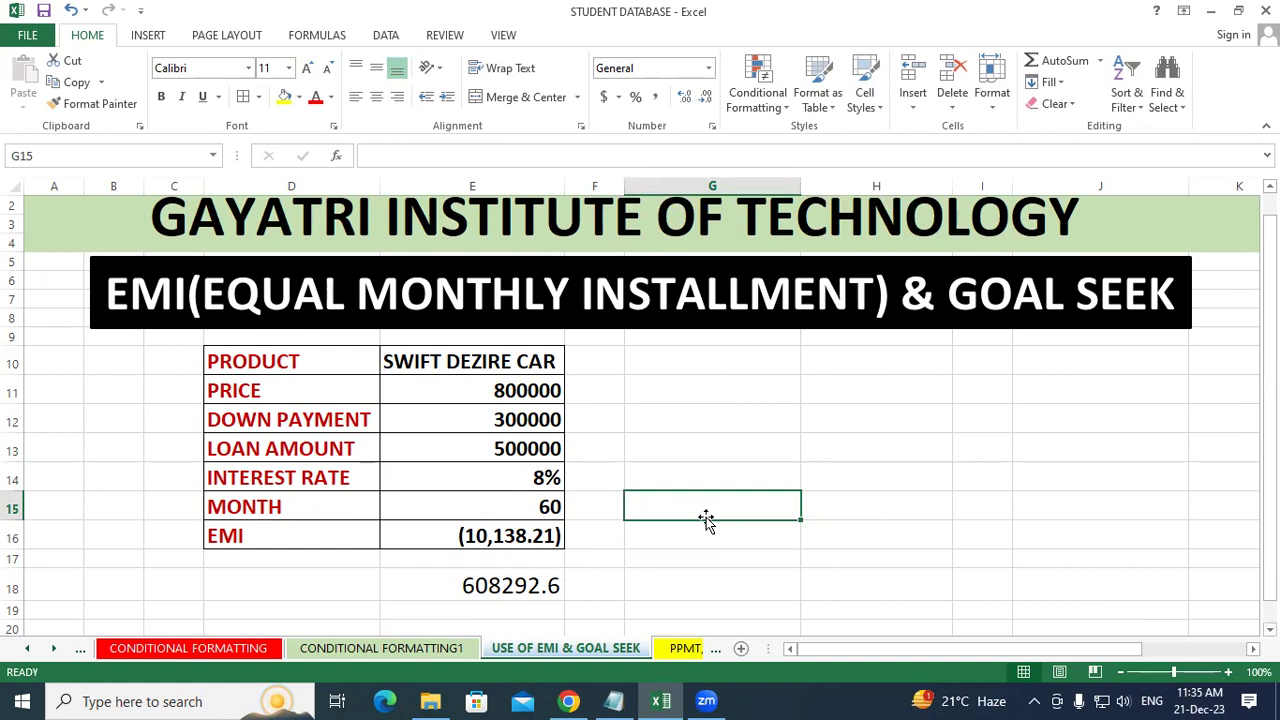
{"action": "left_click", "coordinate": [508, 479]}
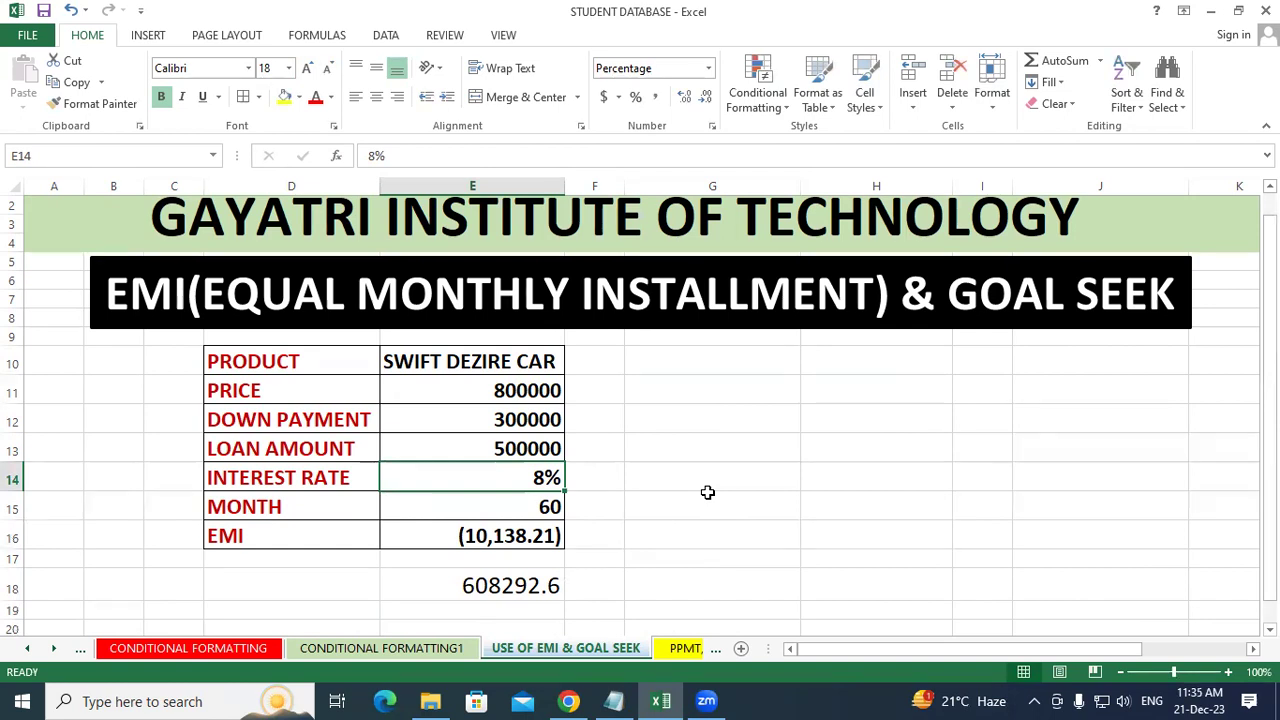
{"action": "left_click", "coordinate": [772, 479]}
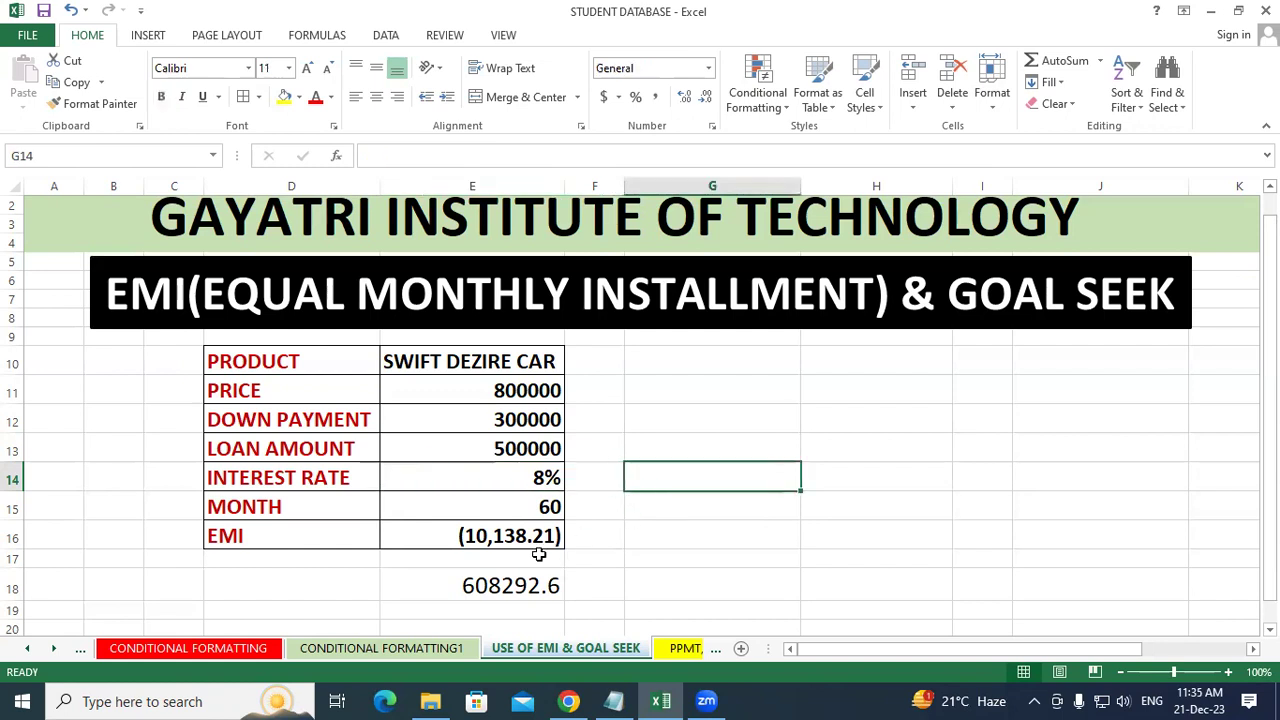
{"action": "left_click", "coordinate": [496, 580]}
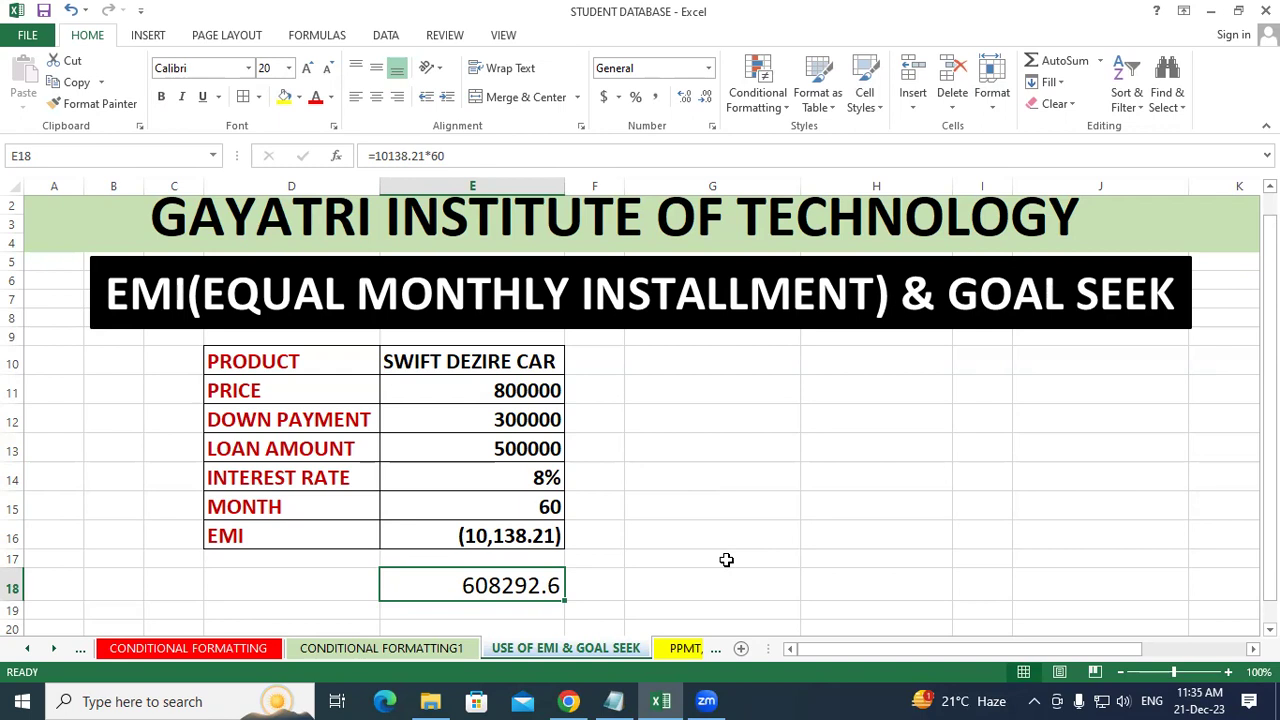
{"action": "left_click", "coordinate": [518, 448]}
{"action": "left_click", "coordinate": [496, 590]}
{"action": "left_click", "coordinate": [702, 498]}
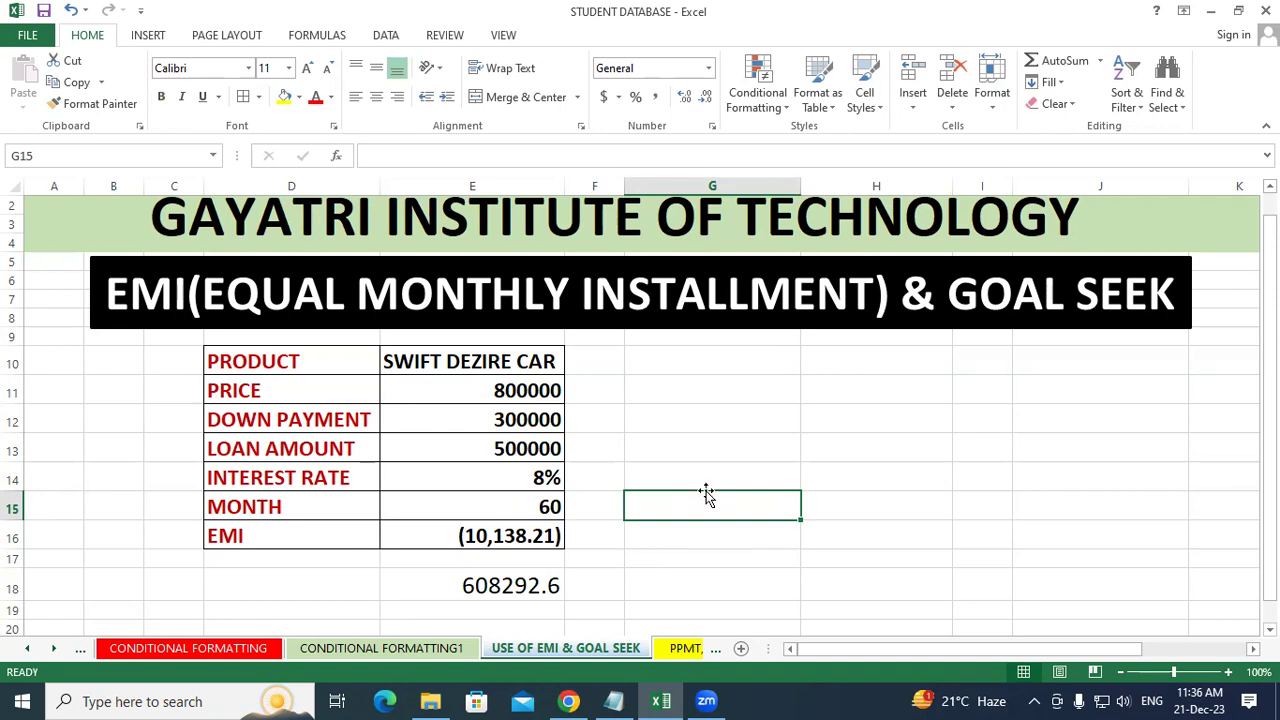
{"action": "left_click", "coordinate": [520, 494]}
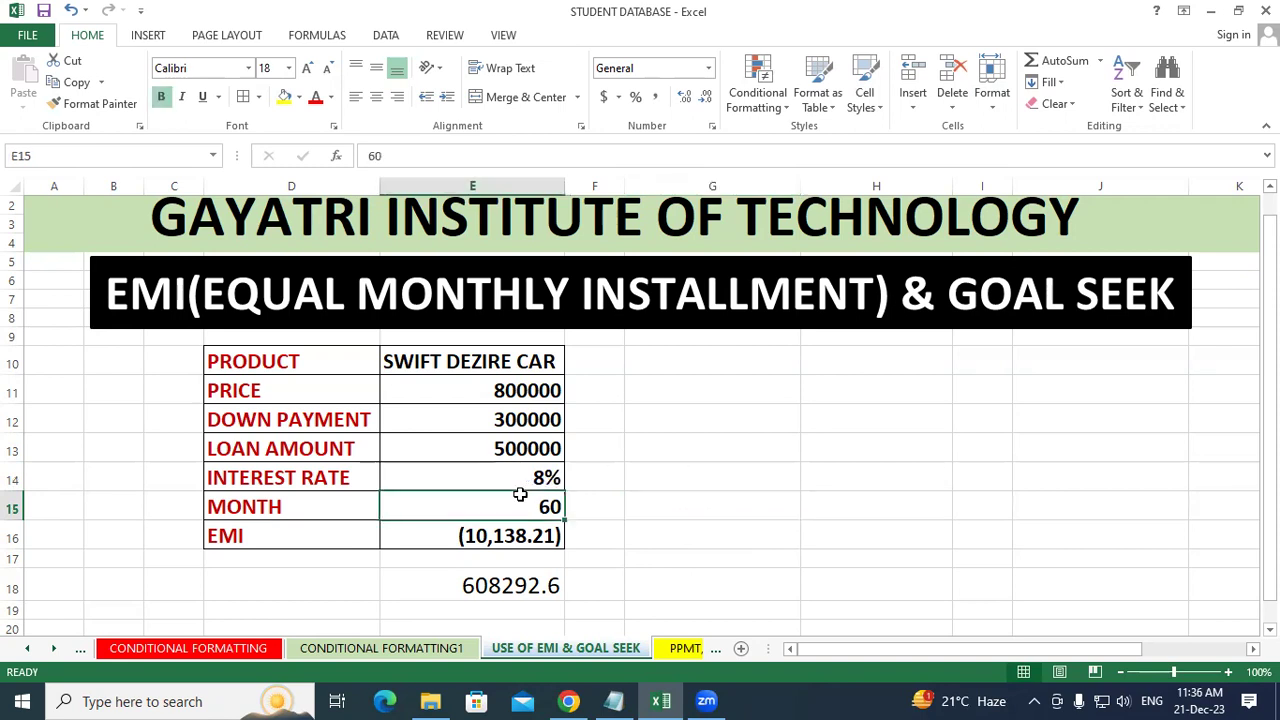
{"action": "left_click", "coordinate": [687, 453]}
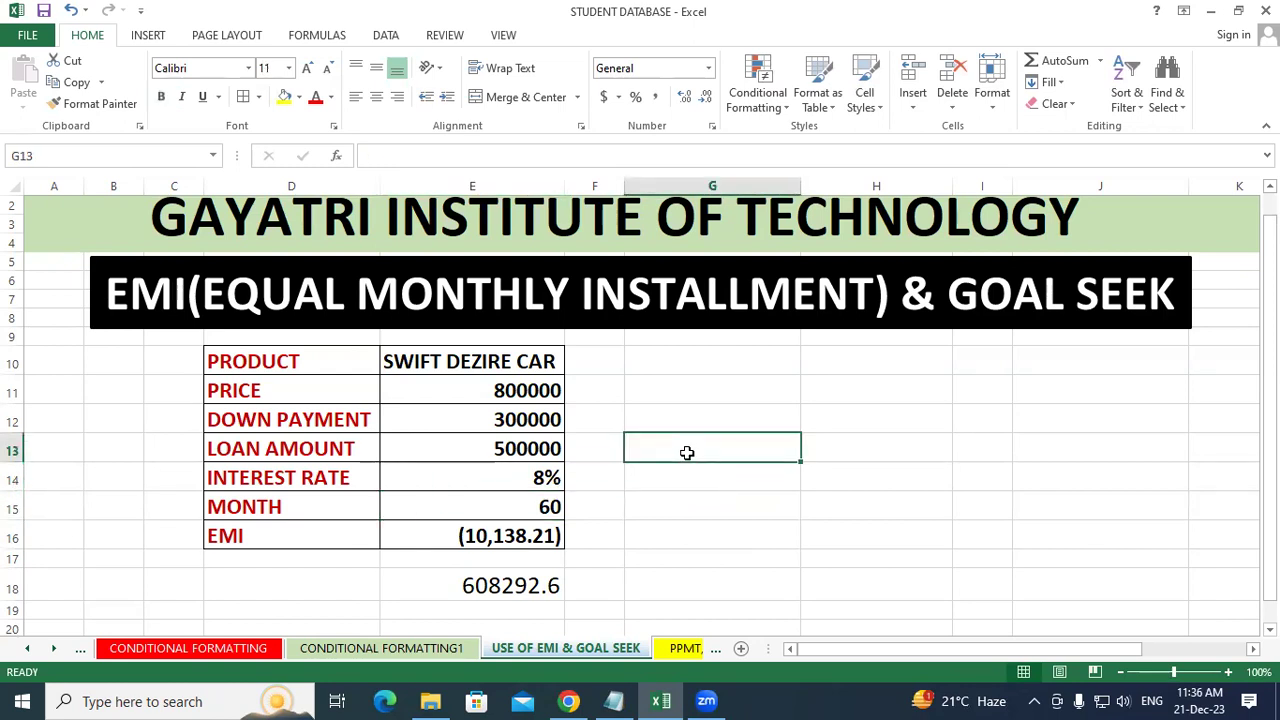
Enter =608292.6-500000 in G13 for 108292.6 interest and increase its font size
{"action": "type", "text": "="}
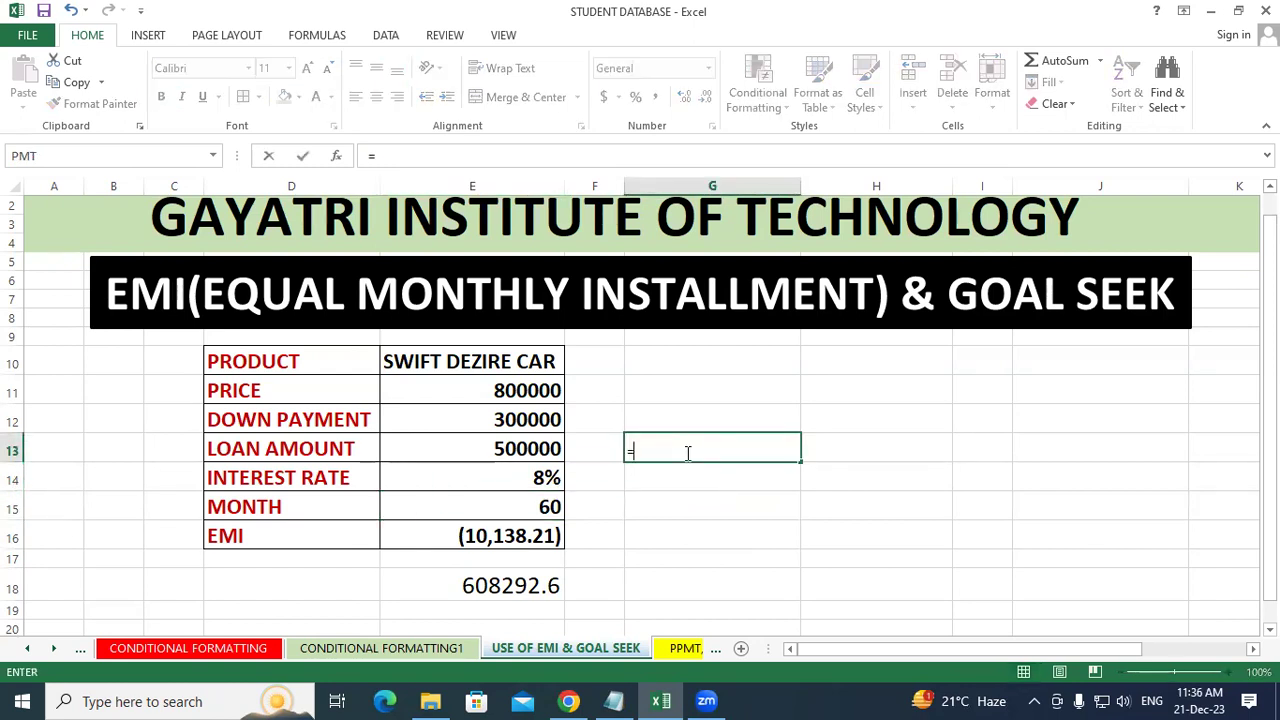
{"action": "type", "text": "608292"}
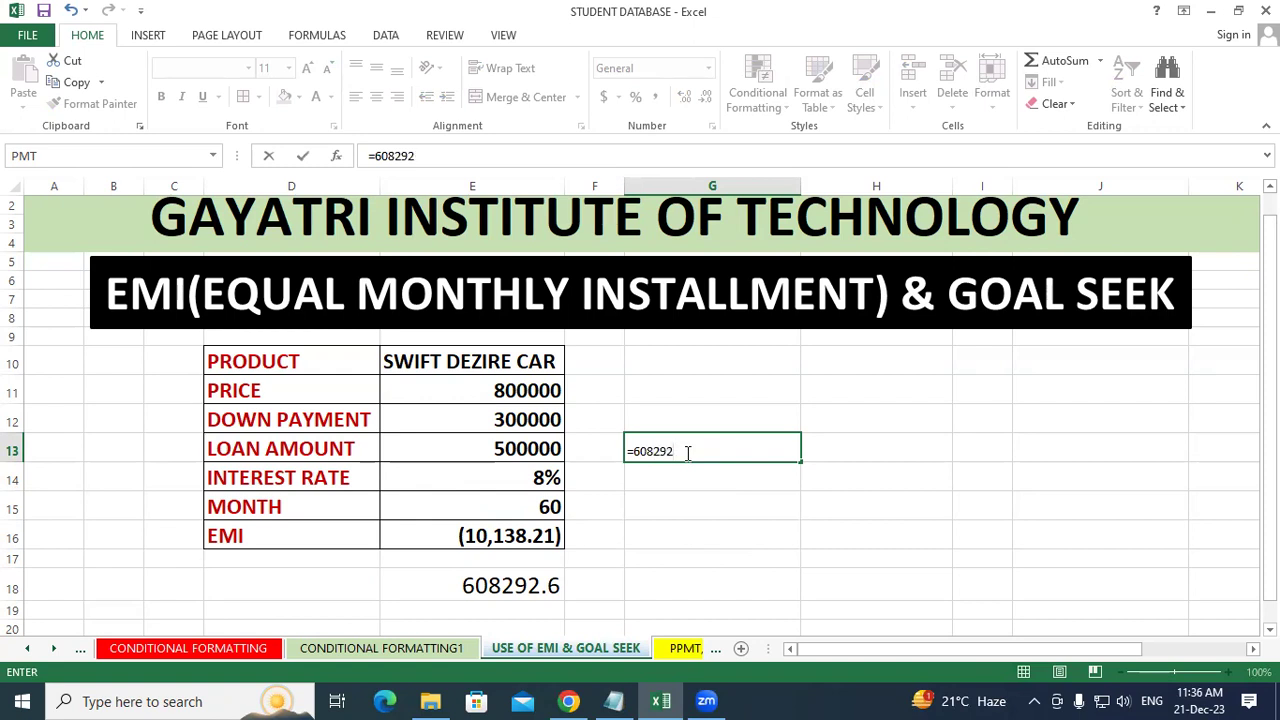
{"action": "type", "text": ".6"}
{"action": "type", "text": "-500000"}
{"action": "key", "text": "Return"}
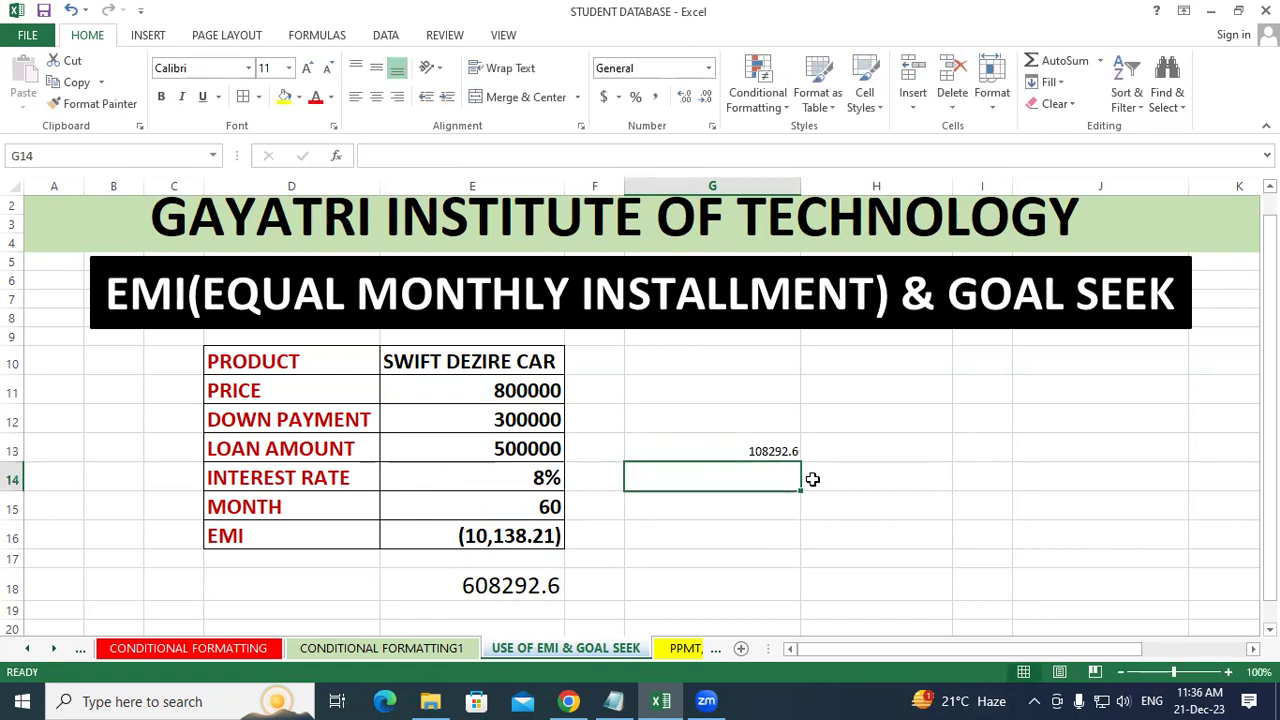
{"action": "left_click", "coordinate": [752, 451]}
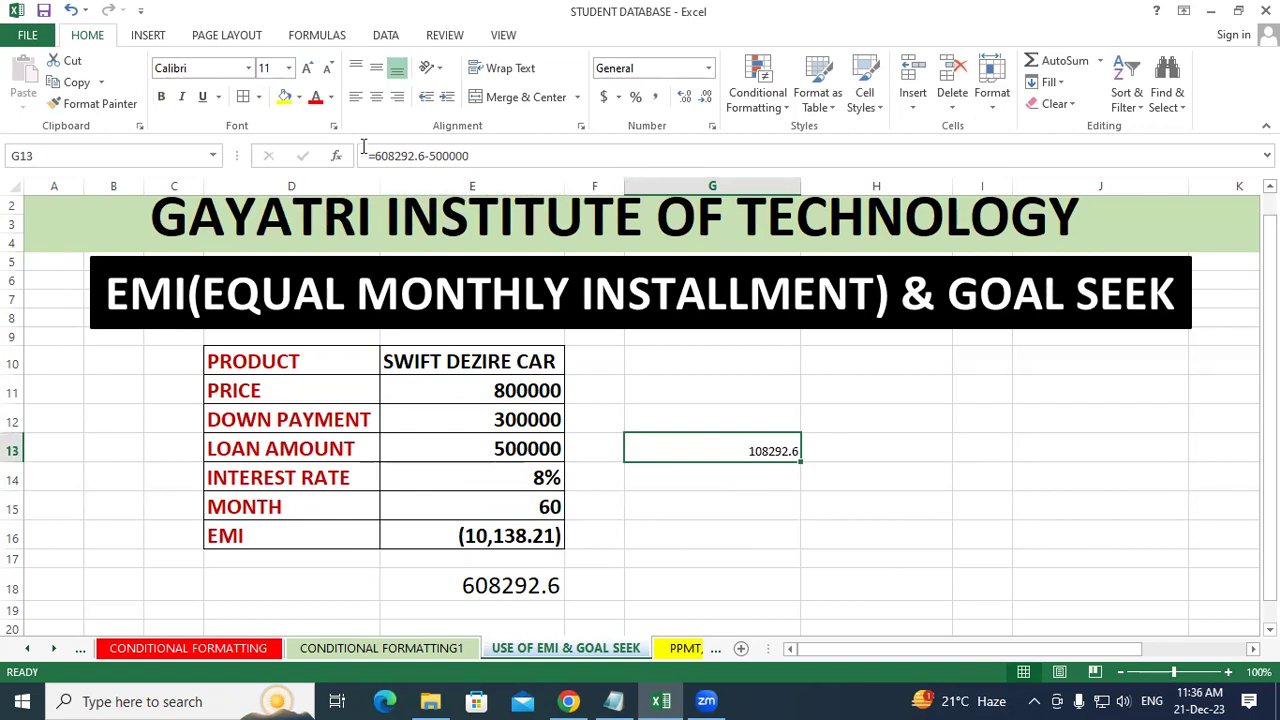
{"action": "left_click", "coordinate": [307, 70]}
{"action": "left_click", "coordinate": [307, 70]}
{"action": "left_click", "coordinate": [307, 70]}
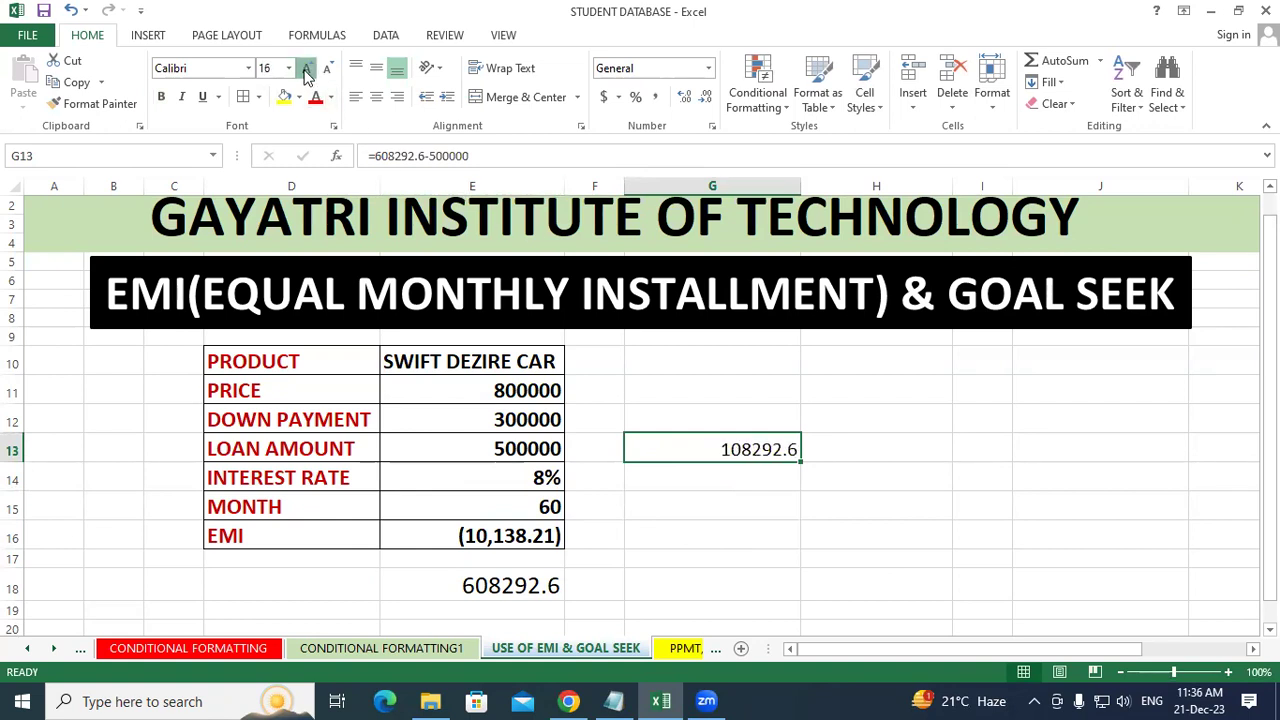
{"action": "left_click", "coordinate": [924, 470]}
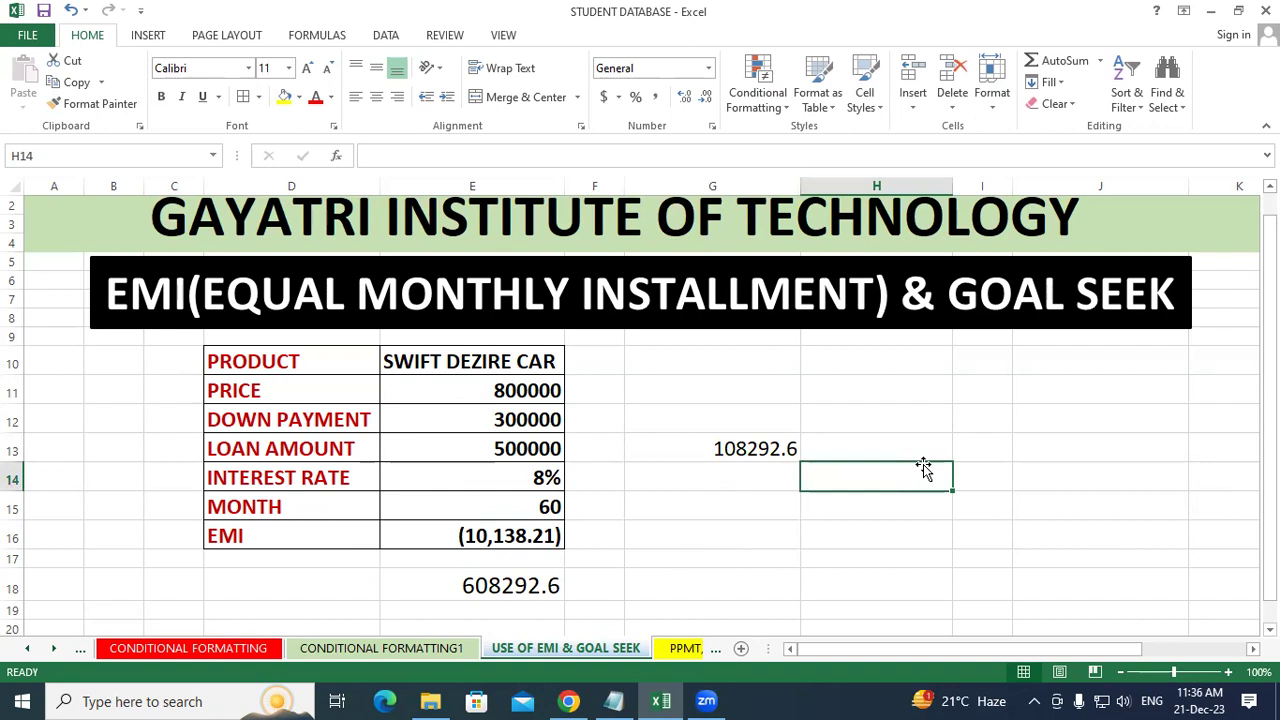
{"action": "left_click", "coordinate": [697, 502]}
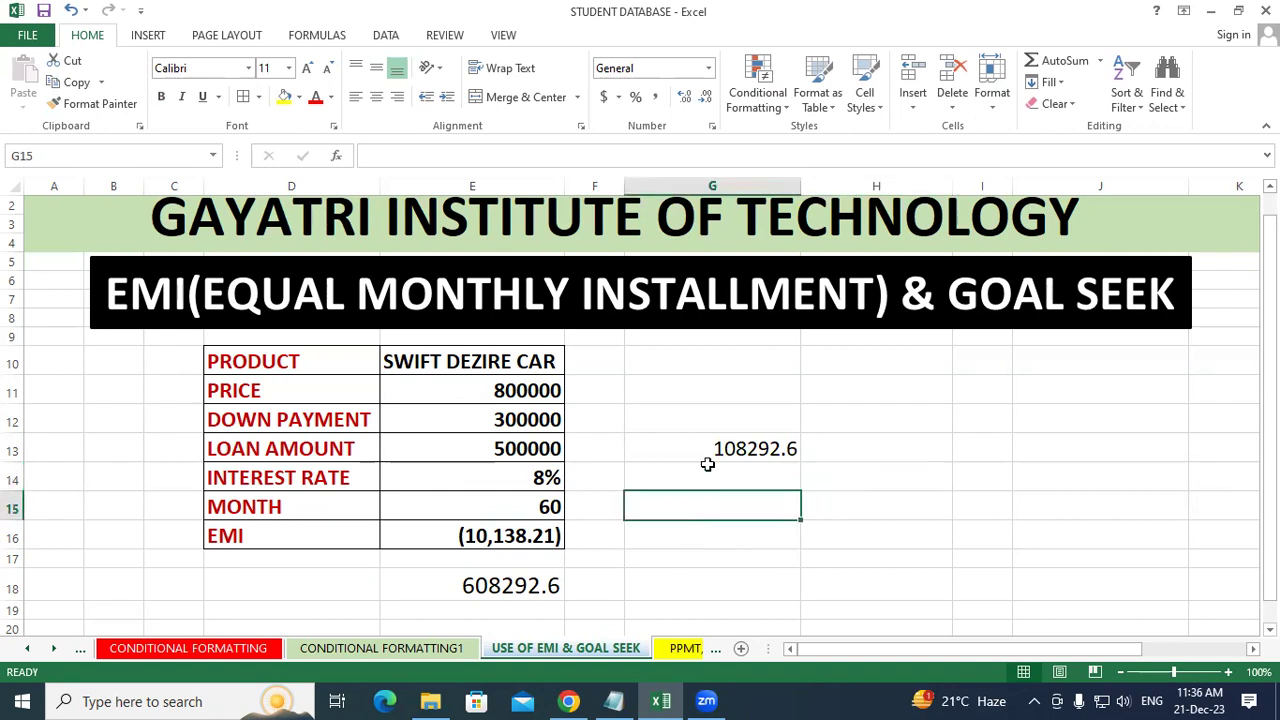
{"action": "left_click", "coordinate": [709, 466]}
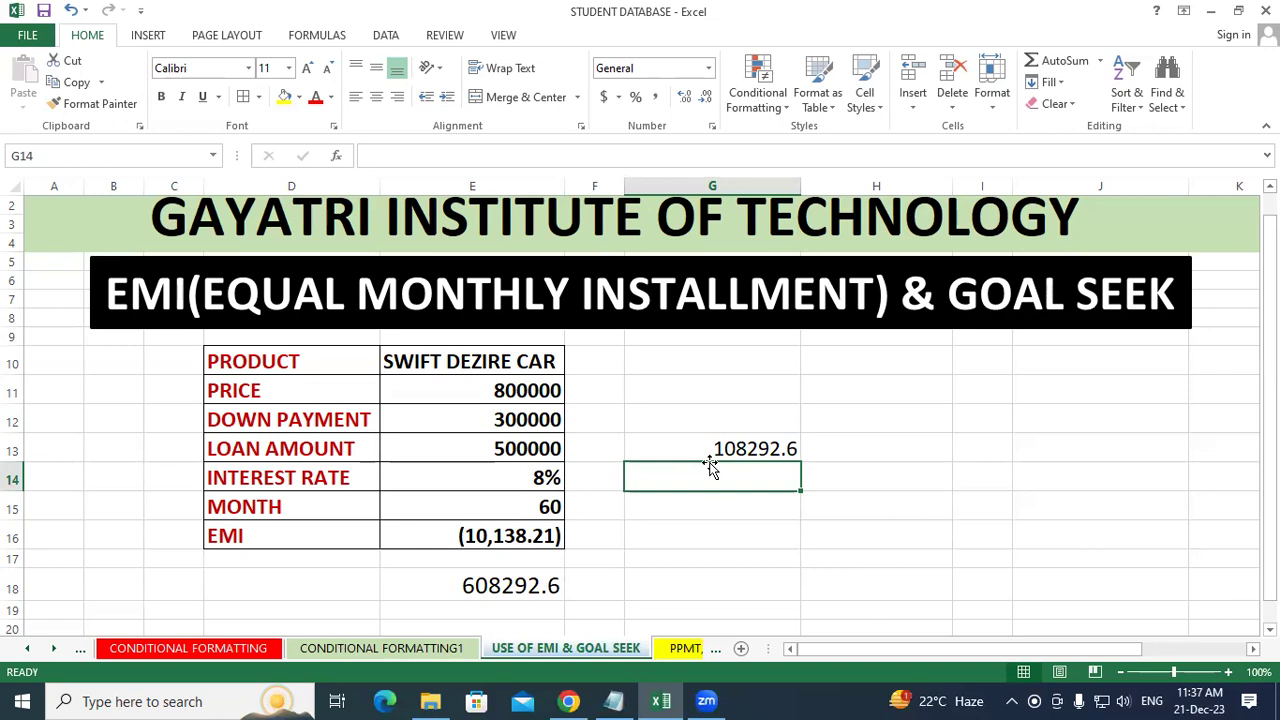
{"action": "left_click", "coordinate": [903, 527]}
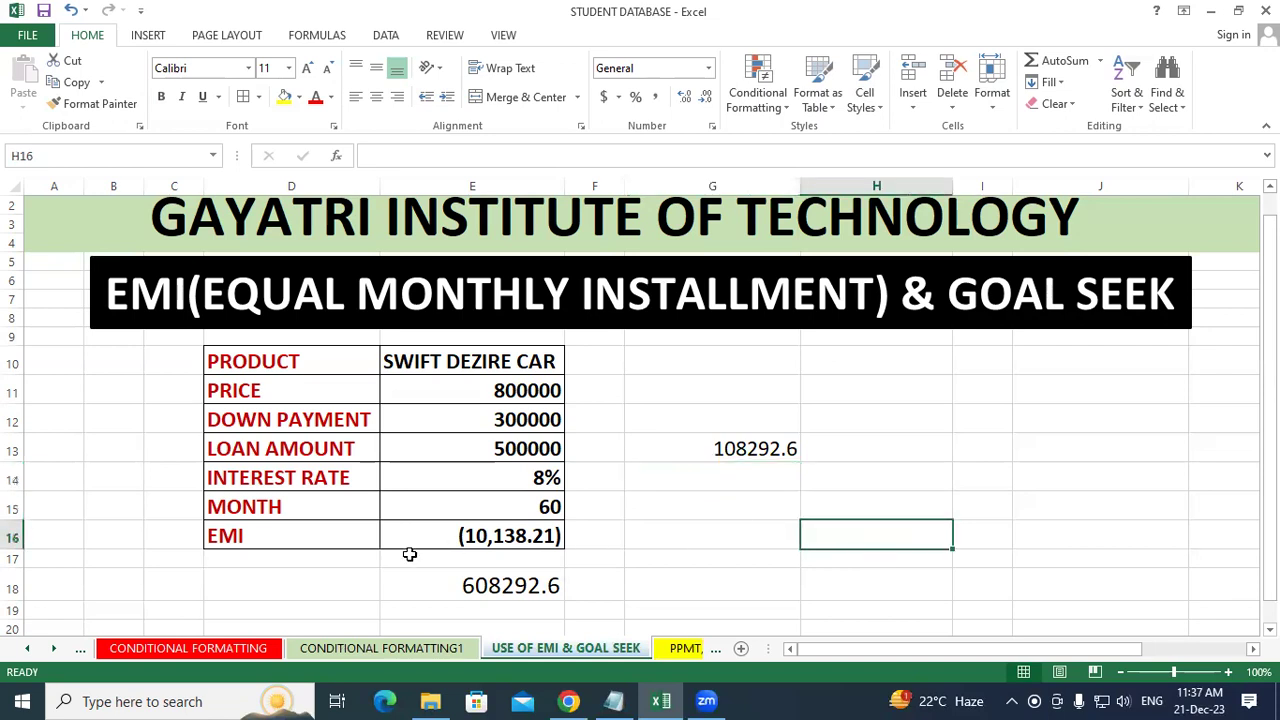
Label D18 TOTAL AMOUNT and D19 INTEREST AMOUNT, formatting D18:E19 bold red with borders
{"action": "left_click", "coordinate": [328, 582]}
{"action": "type", "text": "TOTAL AMOUNT"}
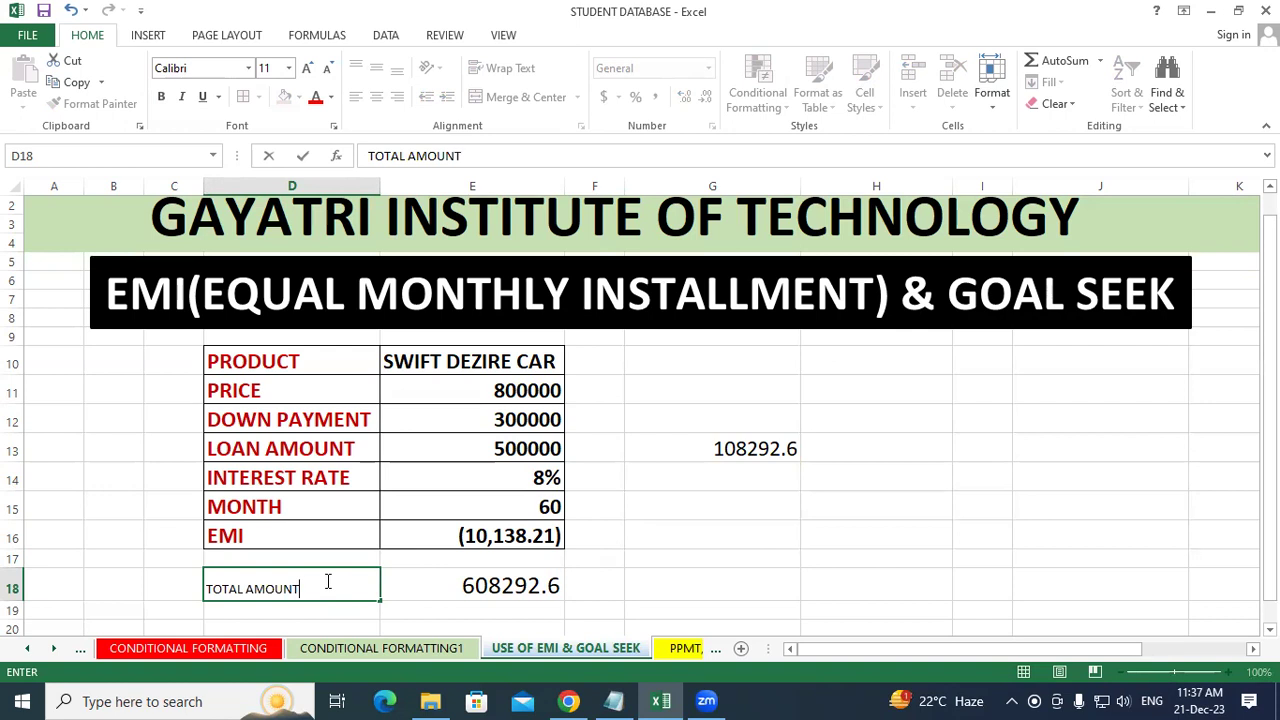
{"action": "left_click", "coordinate": [700, 535]}
{"action": "left_click", "coordinate": [372, 610]}
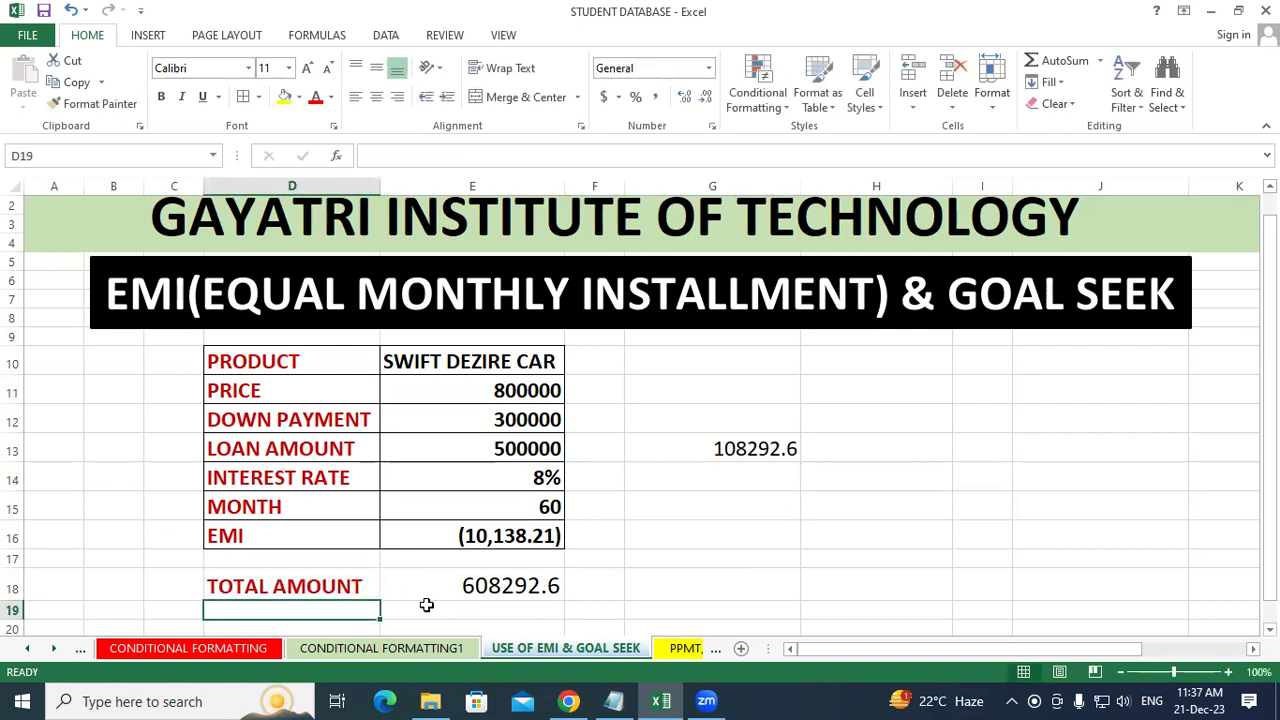
{"action": "type", "text": "INTEREST AMOUNT"}
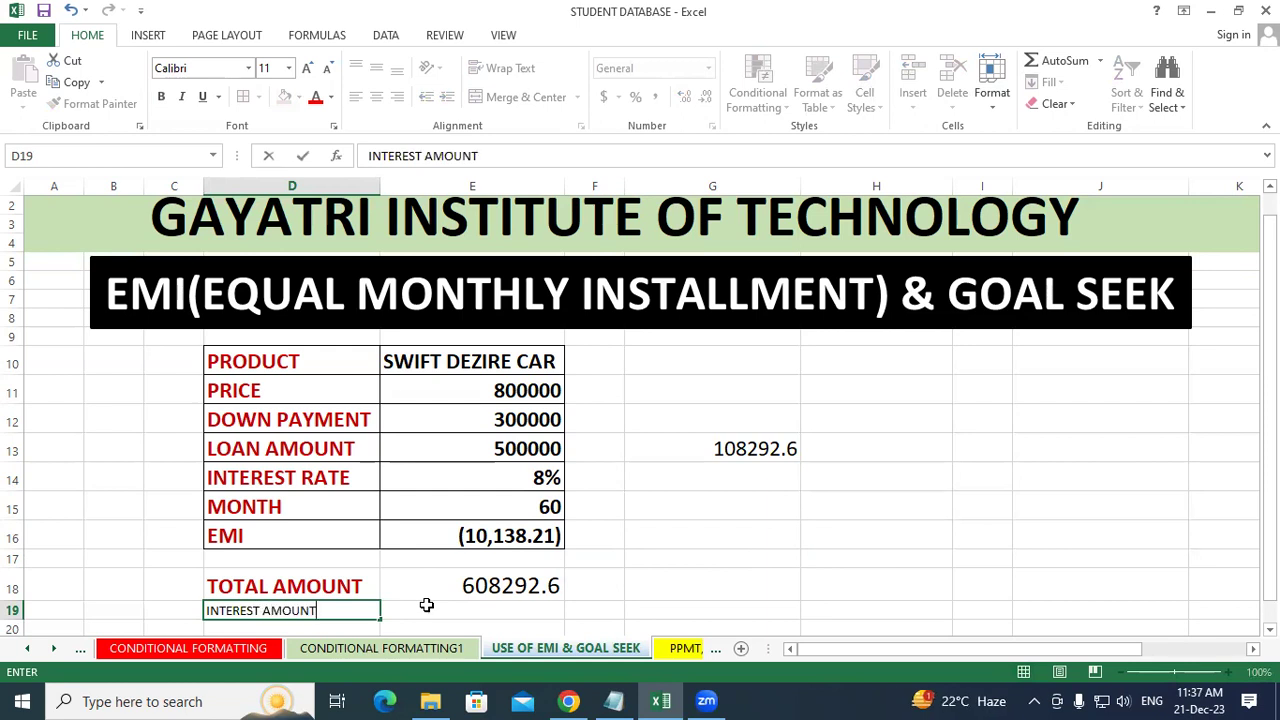
{"action": "left_click", "coordinate": [712, 506]}
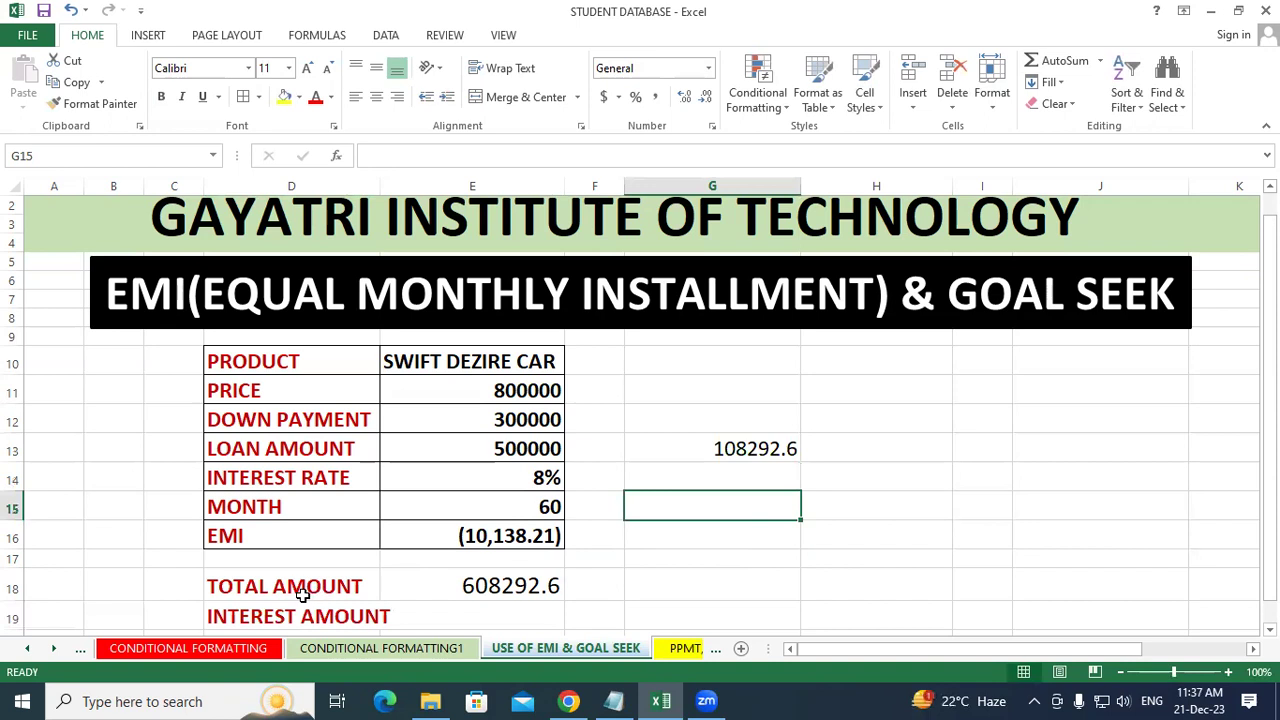
{"action": "left_click_drag", "start_coordinate": [300, 588], "coordinate": [470, 614]}
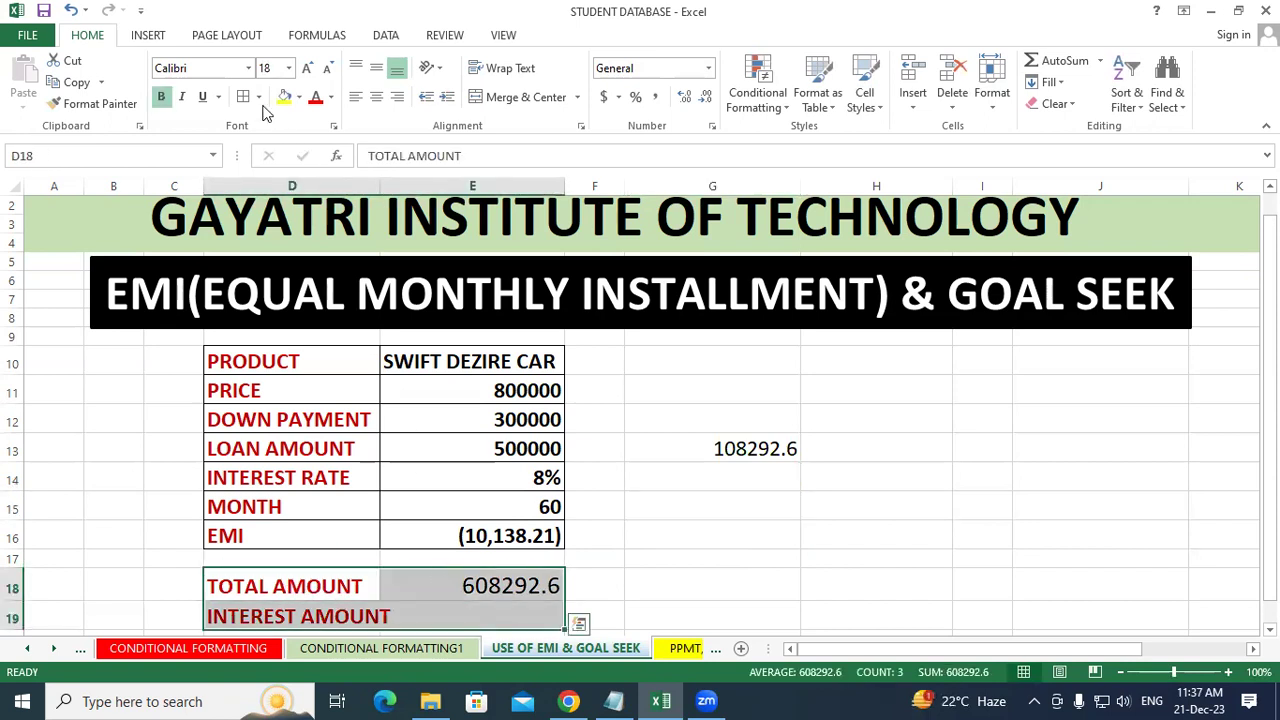
{"action": "left_click", "coordinate": [834, 532]}
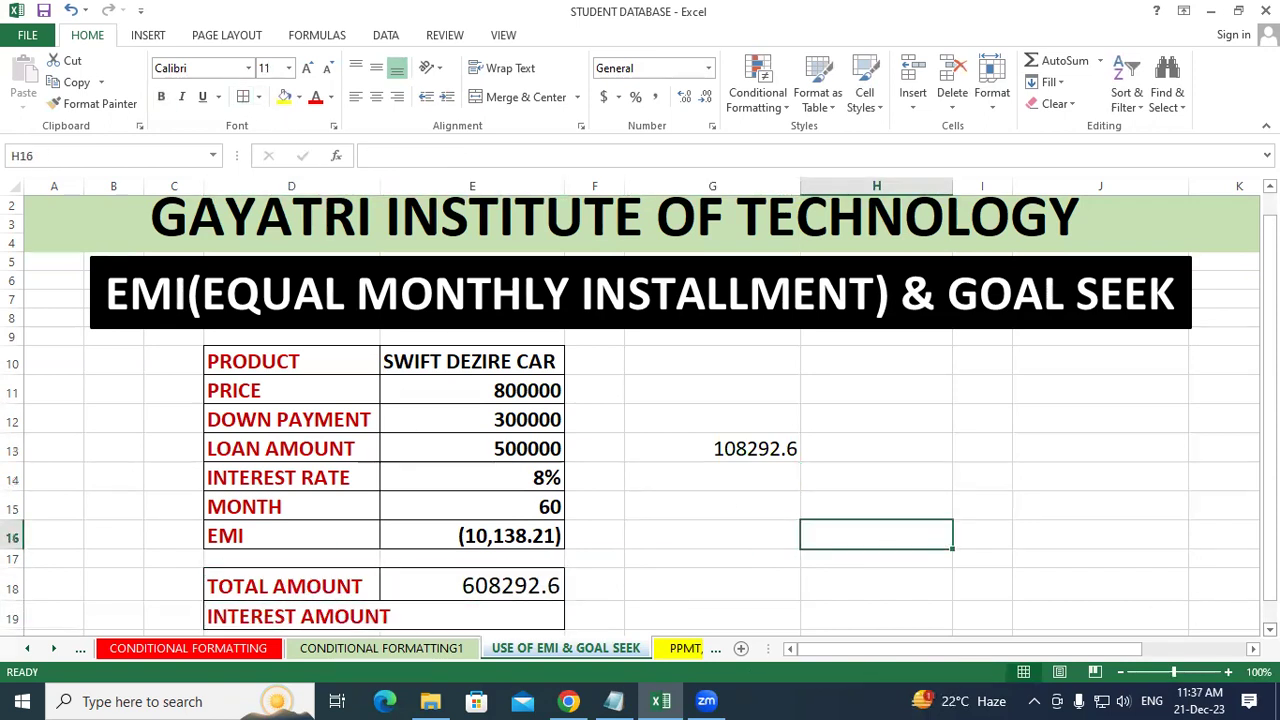
{"action": "scroll", "coordinate": [437, 530], "scroll_direction": "down", "scroll_amount": 1}
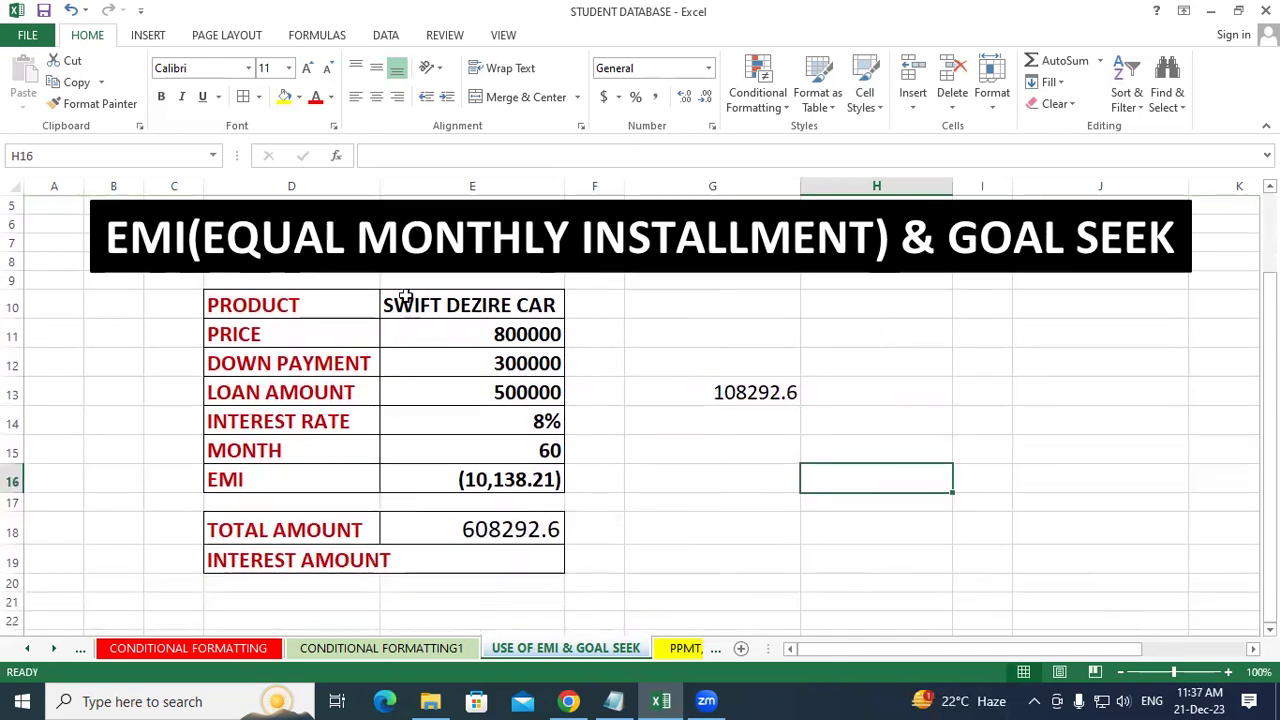
Widen column D and enter 108292.6 in E19, enlarged to font size 18
{"action": "double_click", "coordinate": [380, 186]}
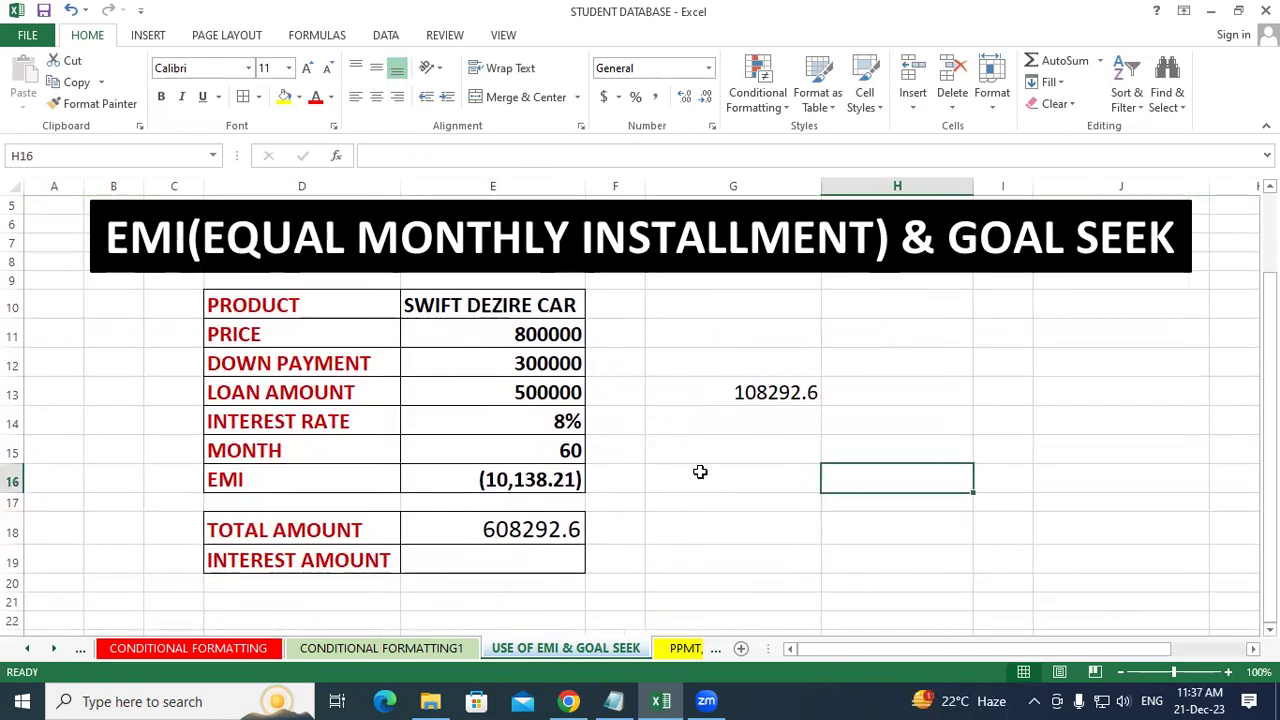
{"action": "left_click", "coordinate": [700, 472]}
{"action": "left_click", "coordinate": [502, 562]}
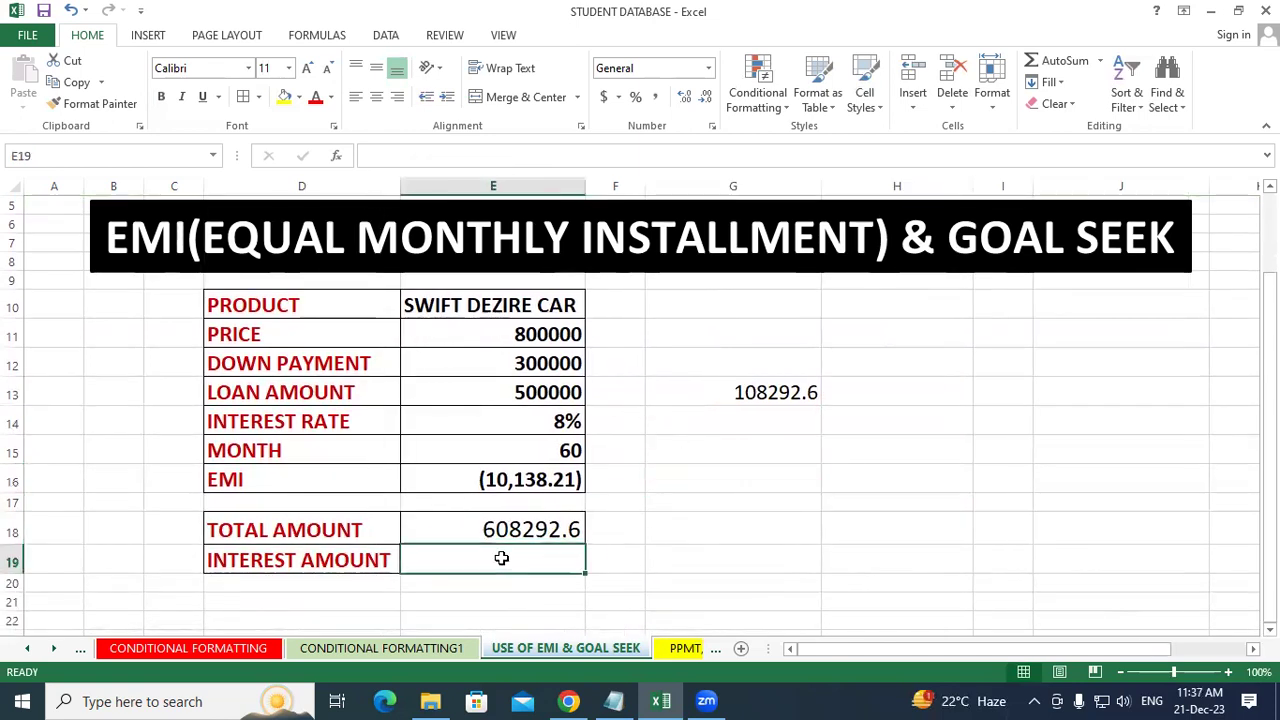
{"action": "type", "text": "108"}
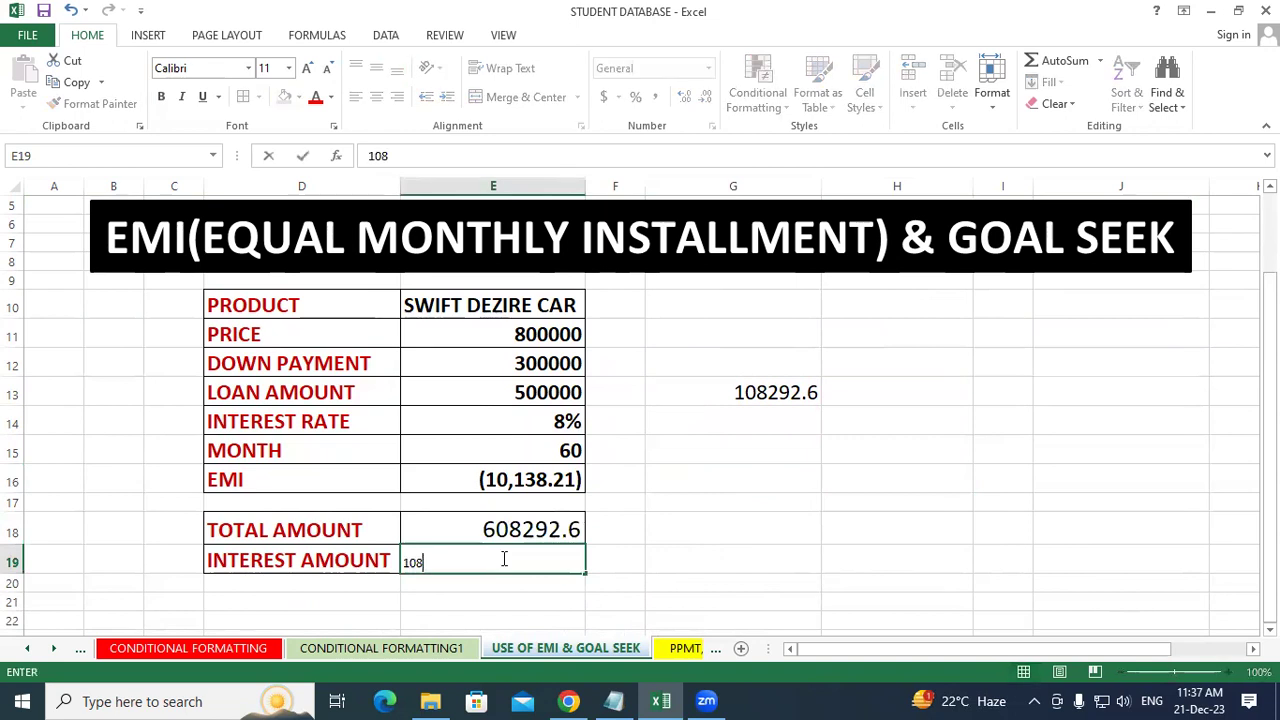
{"action": "type", "text": "292.6"}
{"action": "left_click", "coordinate": [779, 517]}
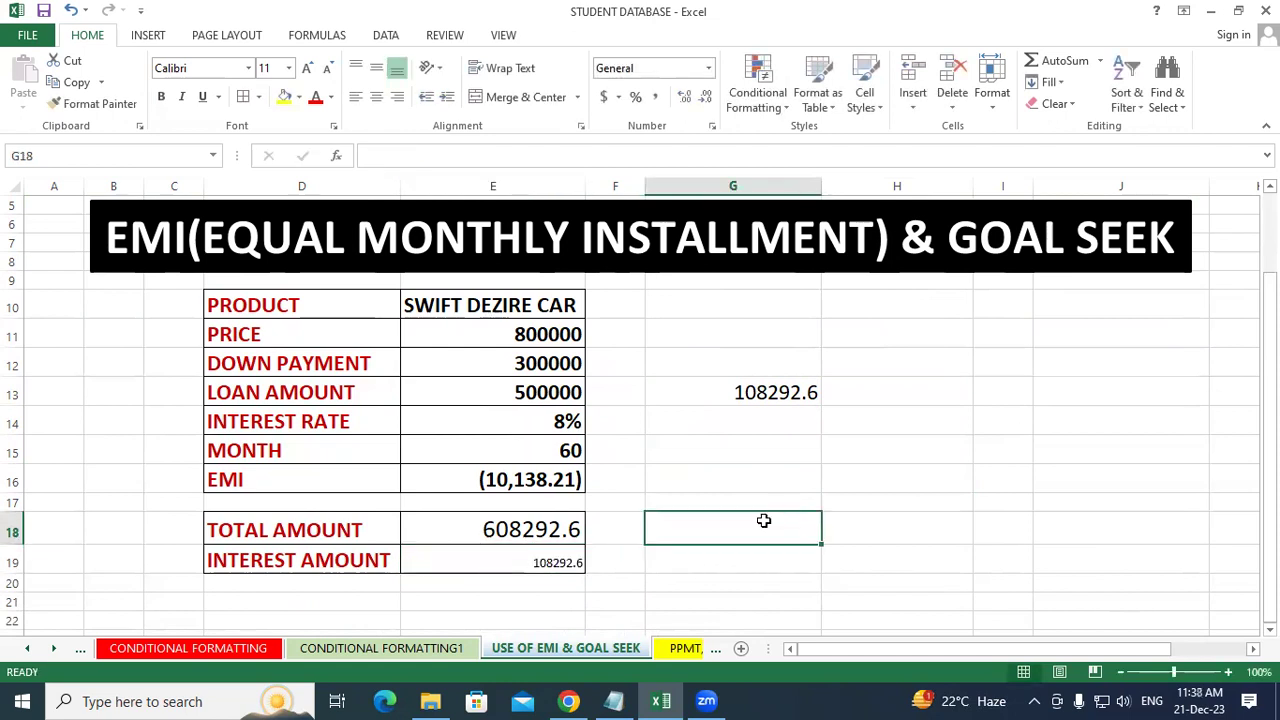
{"action": "left_click", "coordinate": [512, 549]}
{"action": "left_click", "coordinate": [307, 70]}
{"action": "left_click", "coordinate": [307, 70]}
{"action": "left_click", "coordinate": [307, 70]}
{"action": "left_click", "coordinate": [307, 70]}
{"action": "left_click", "coordinate": [307, 70]}
{"action": "left_click", "coordinate": [889, 520]}
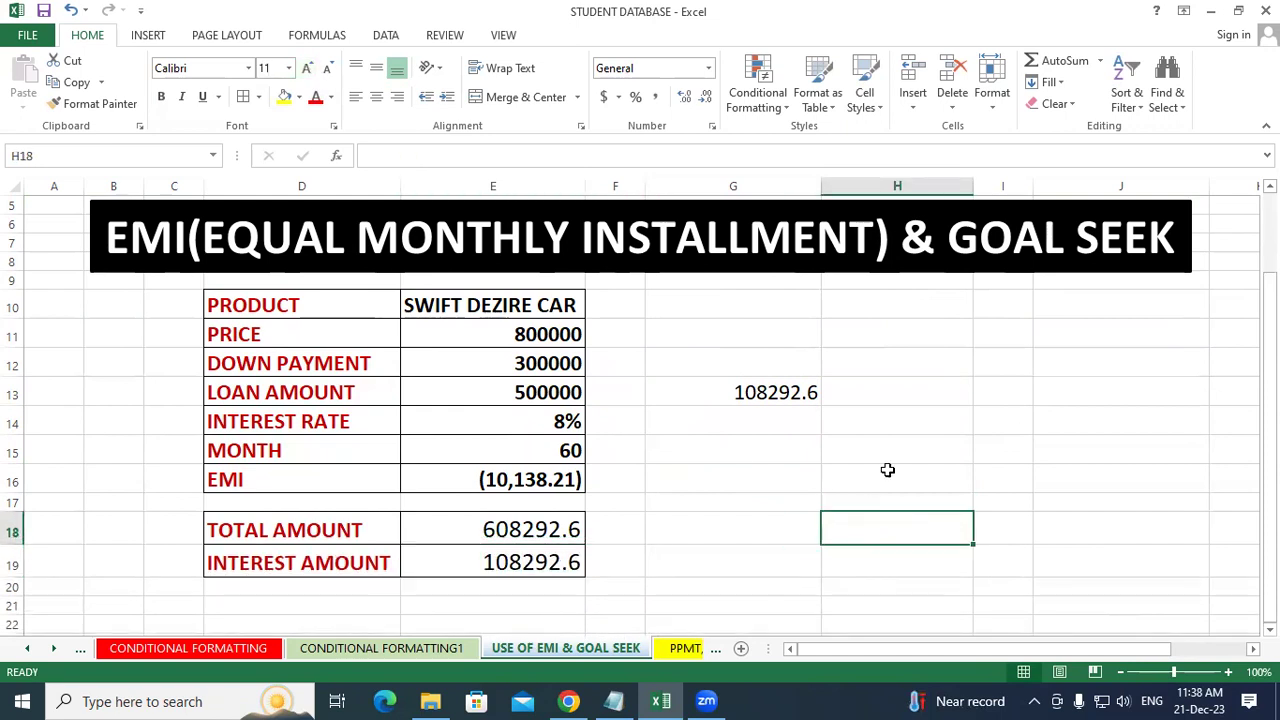
Clear the leftover 108292.6 calculation from G11:G13
{"action": "left_click", "coordinate": [775, 392]}
{"action": "left_click_drag", "start_coordinate": [765, 334], "coordinate": [775, 390]}
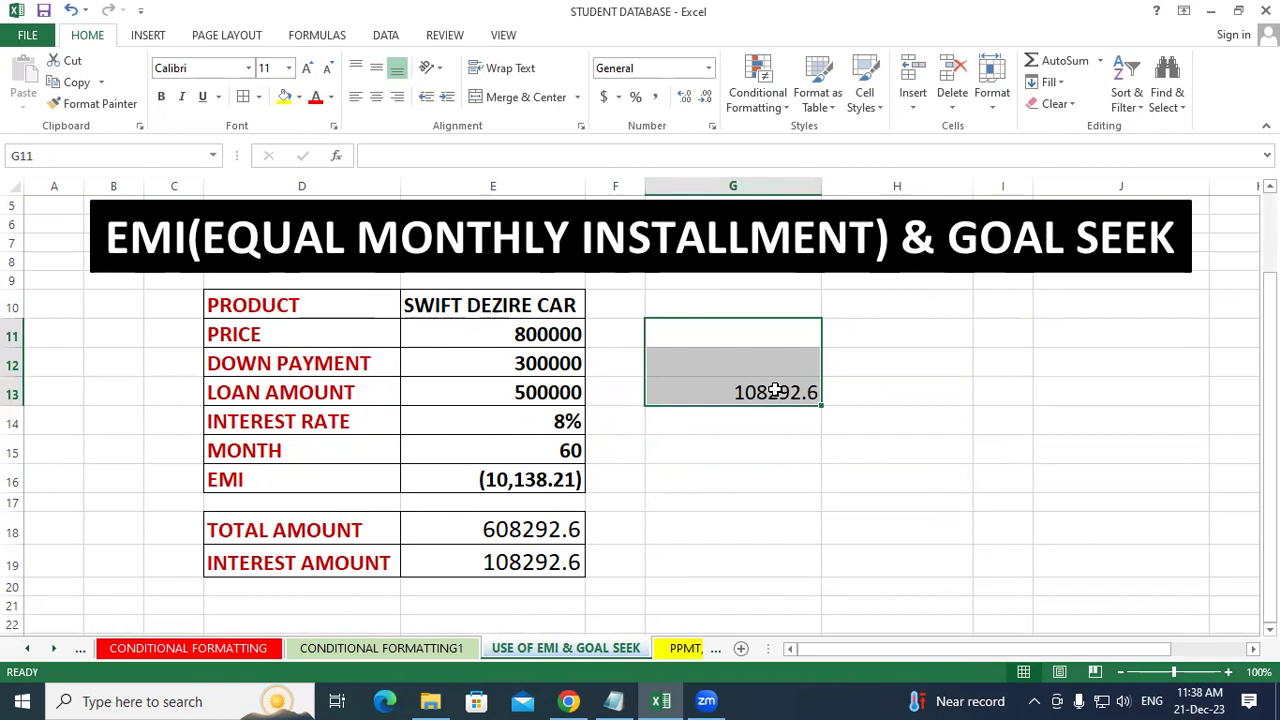
{"action": "key", "text": "Delete"}
{"action": "left_click", "coordinate": [915, 382]}
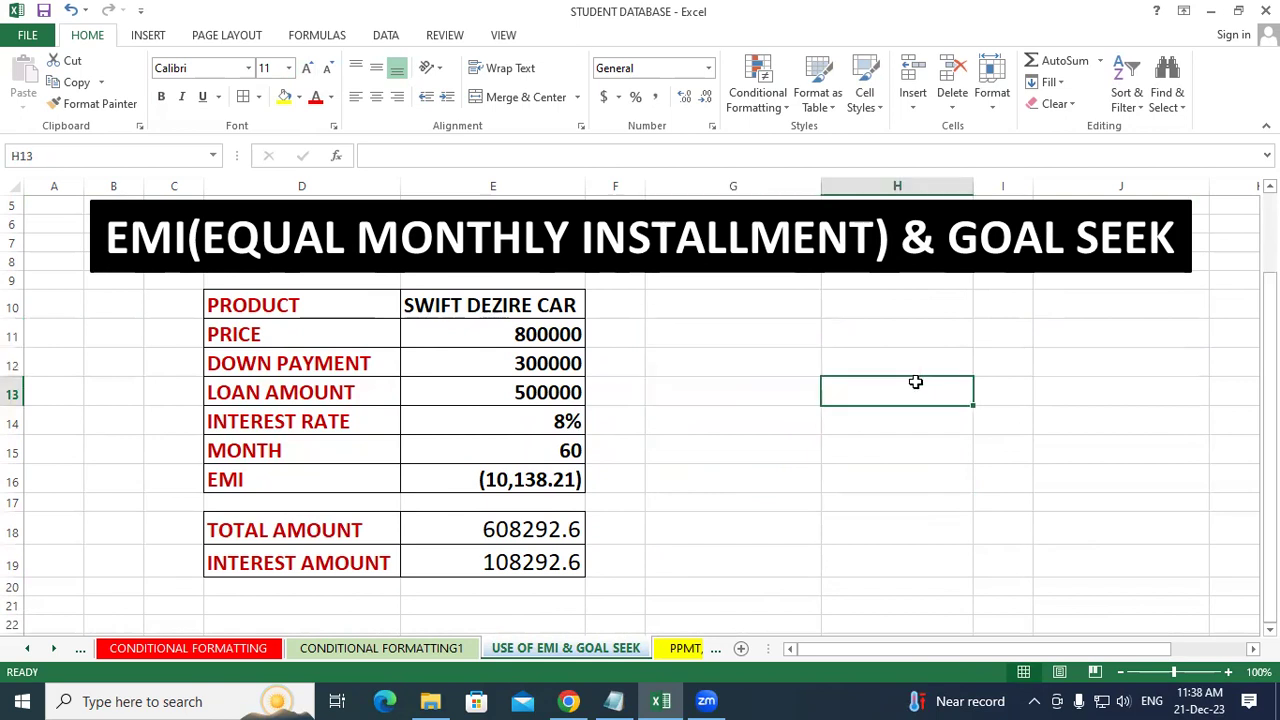
{"action": "left_click", "coordinate": [801, 415]}
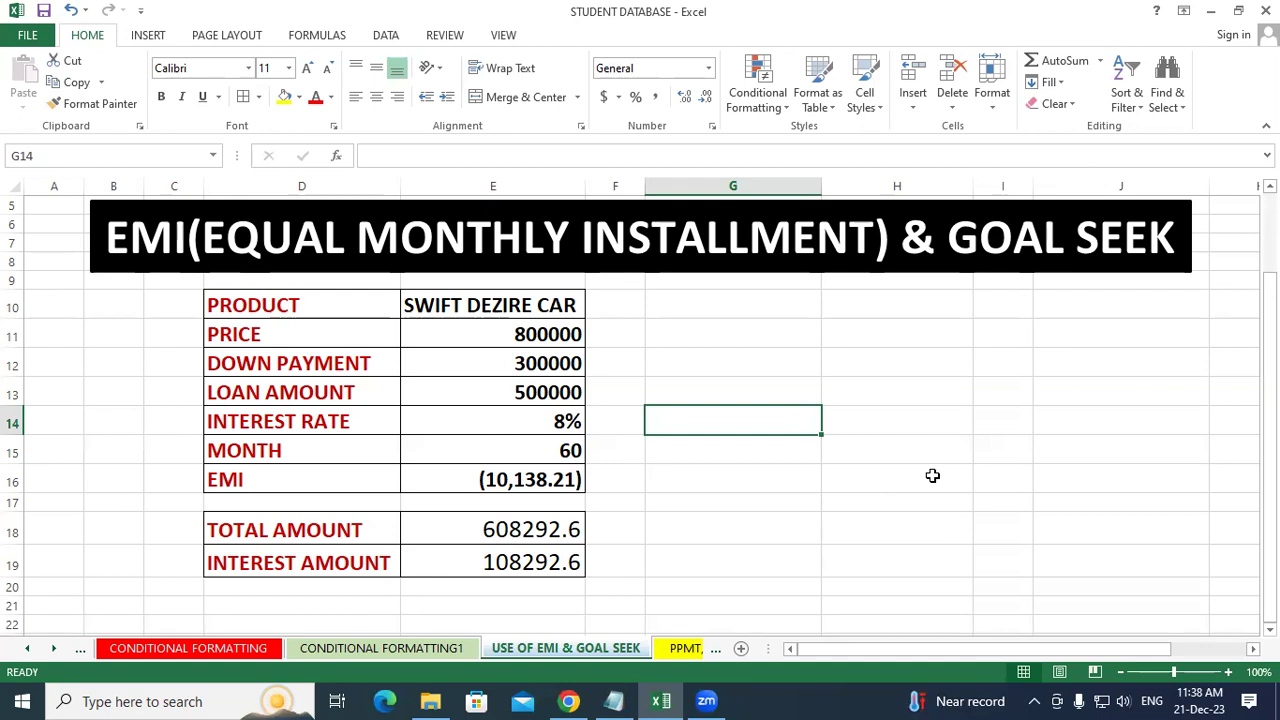
{"action": "left_click", "coordinate": [520, 455]}
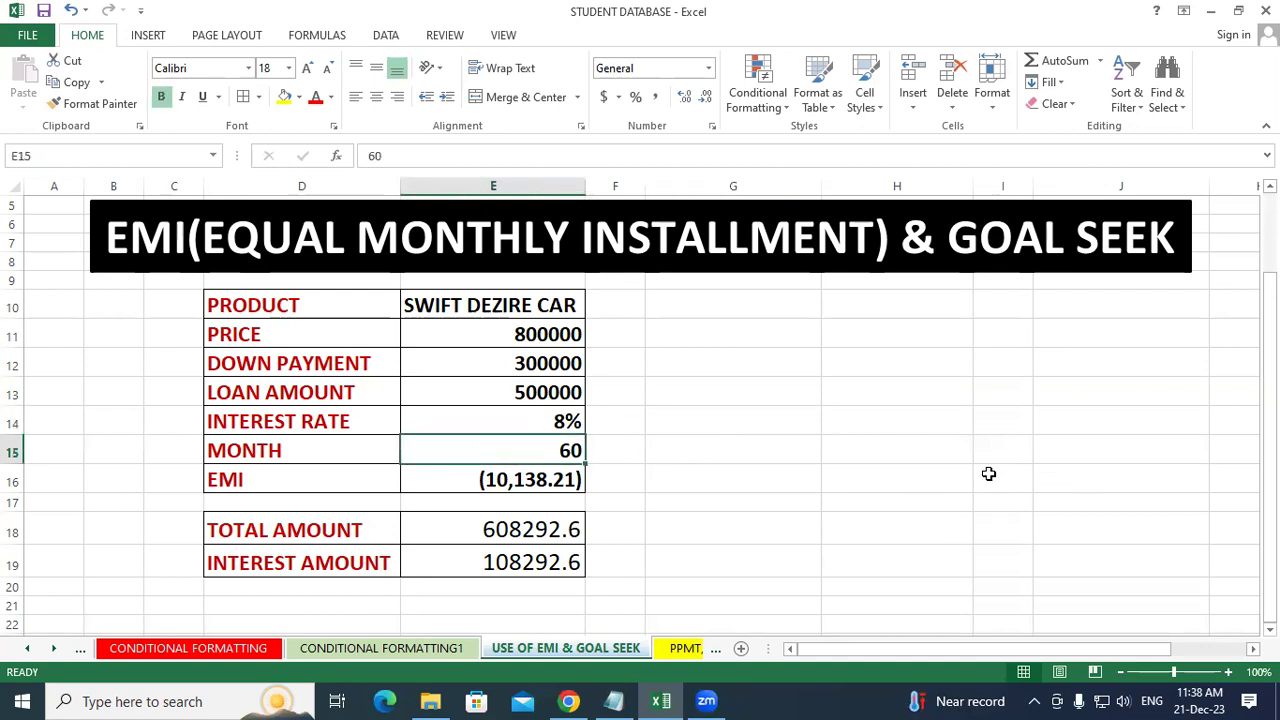
{"action": "left_click", "coordinate": [887, 468]}
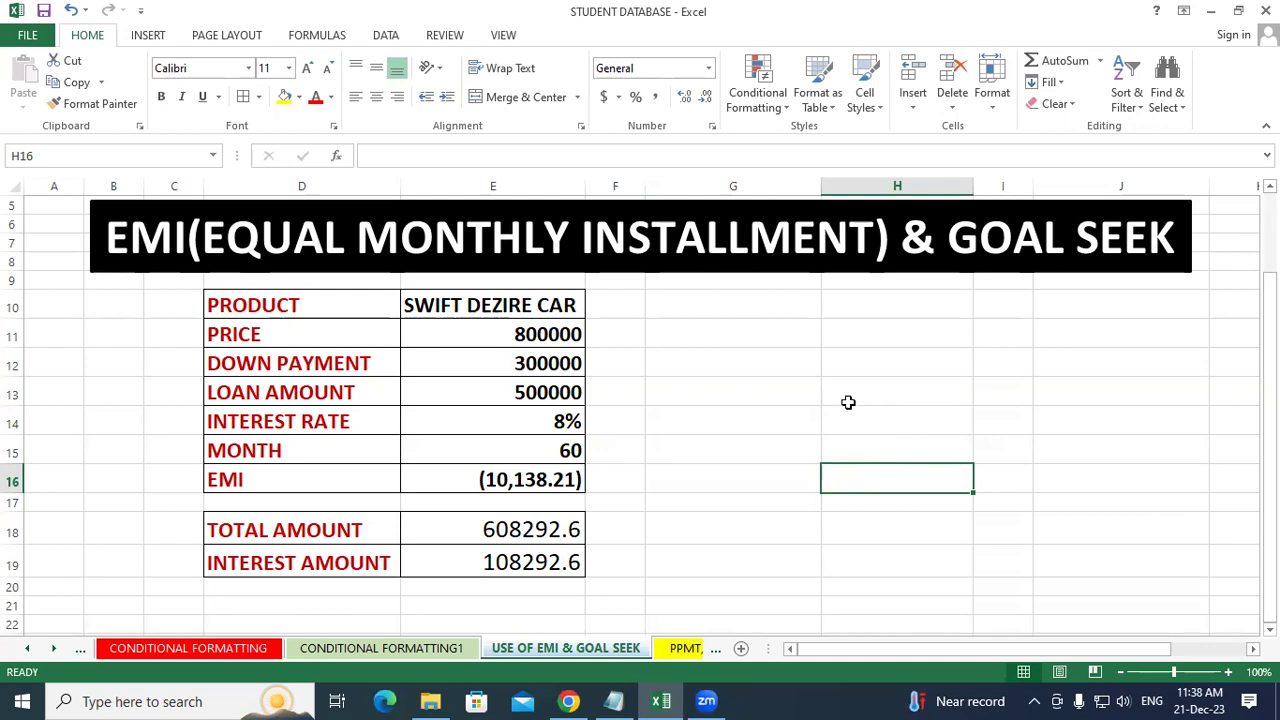
{"action": "left_click", "coordinate": [843, 404]}
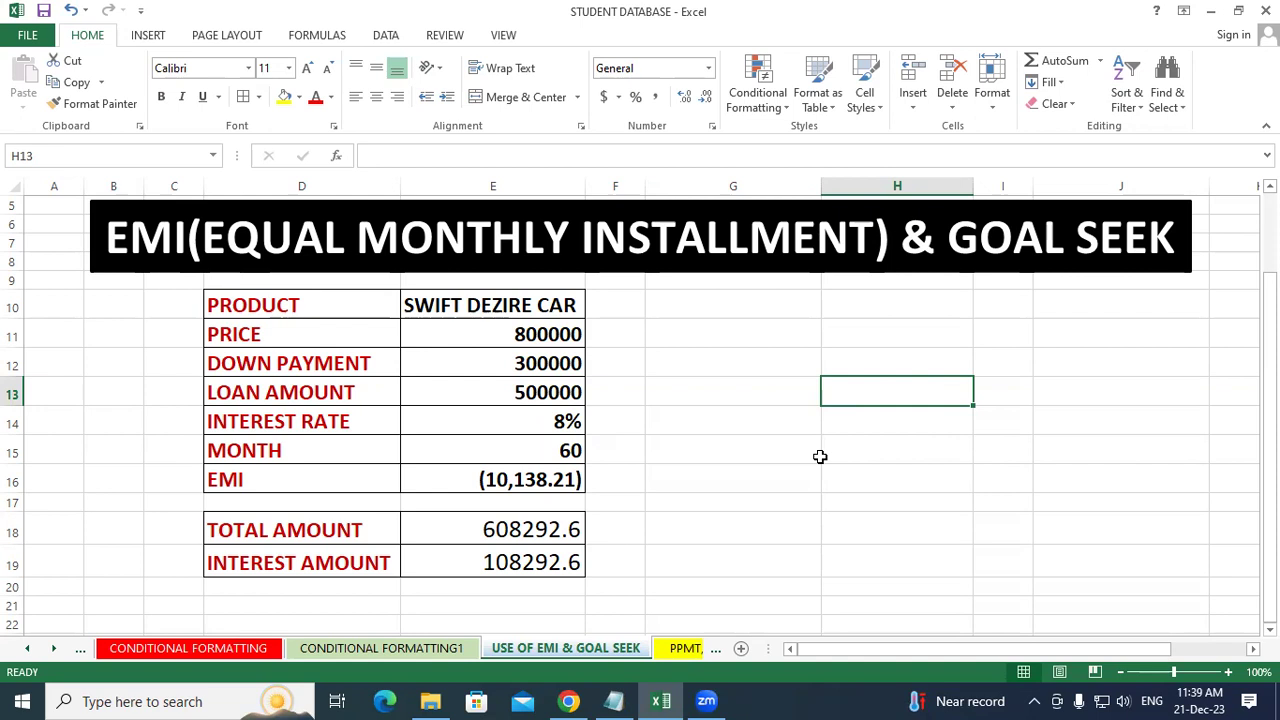
{"action": "left_click", "coordinate": [811, 500]}
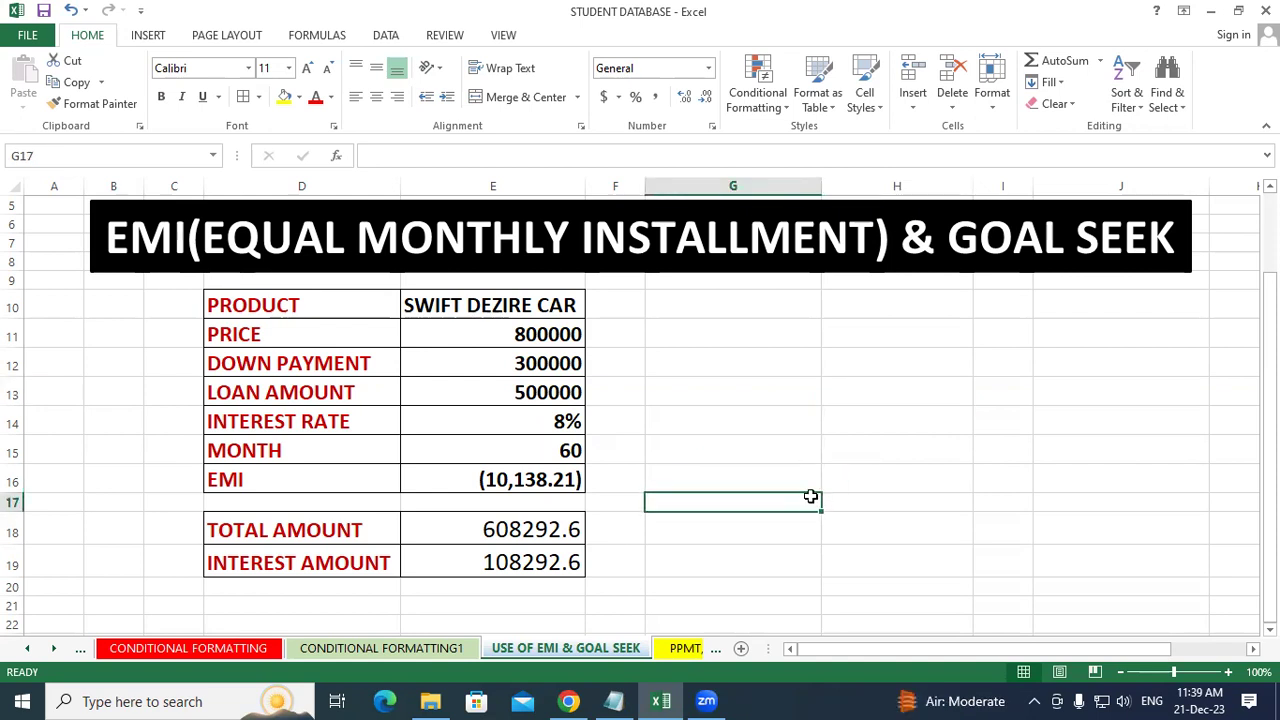
Copy the EMI table D10:E16 and paste it at G10
{"action": "left_click", "coordinate": [856, 460]}
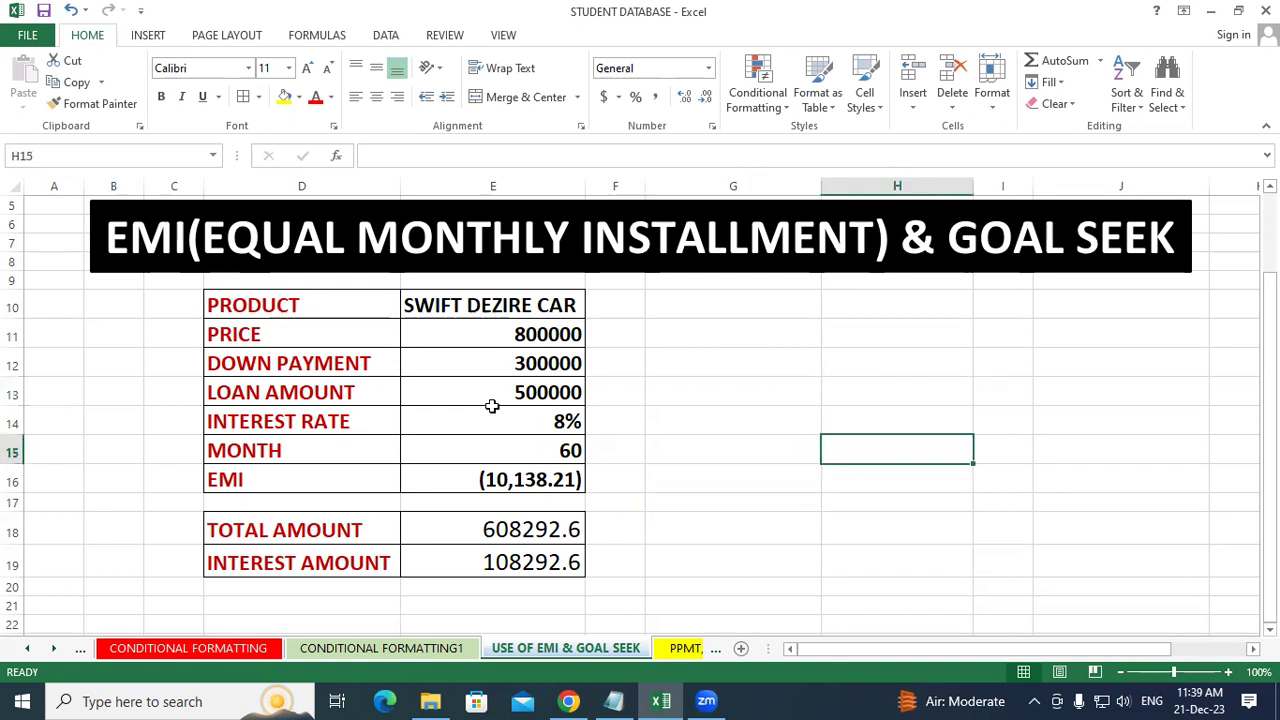
{"action": "left_click_drag", "start_coordinate": [320, 305], "coordinate": [514, 476]}
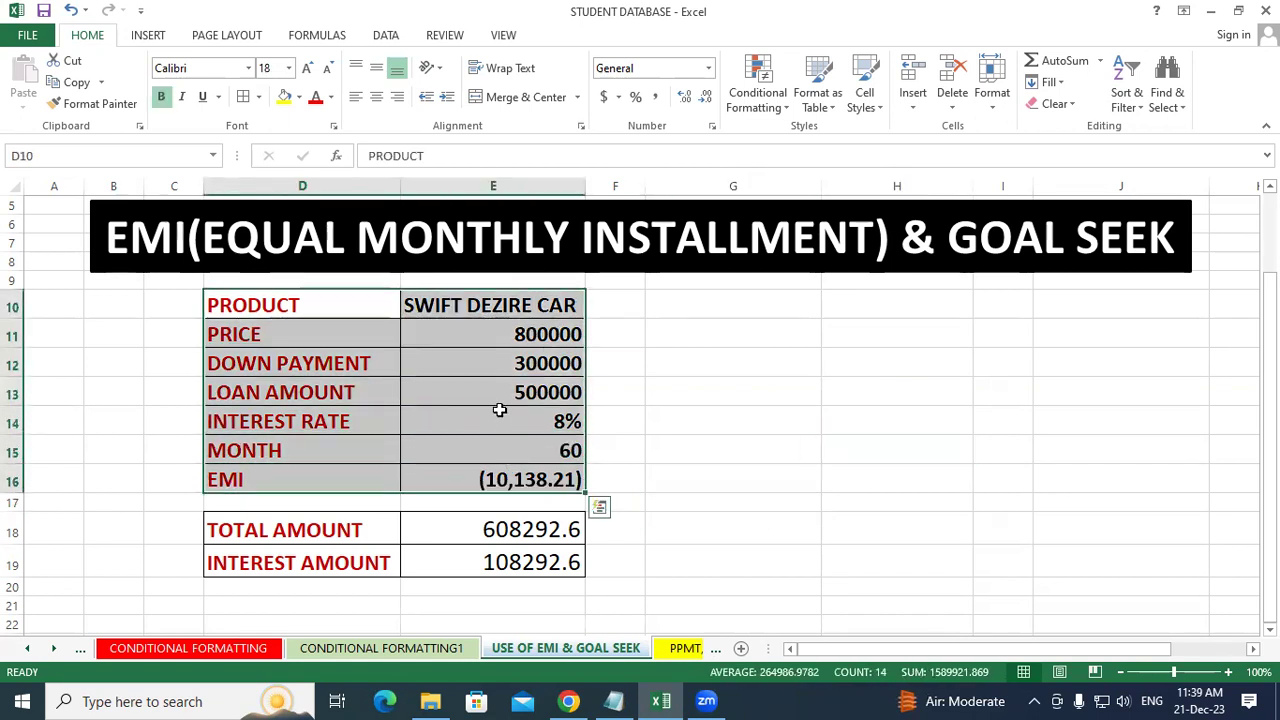
{"action": "right_click", "coordinate": [500, 410]}
{"action": "left_click", "coordinate": [540, 74]}
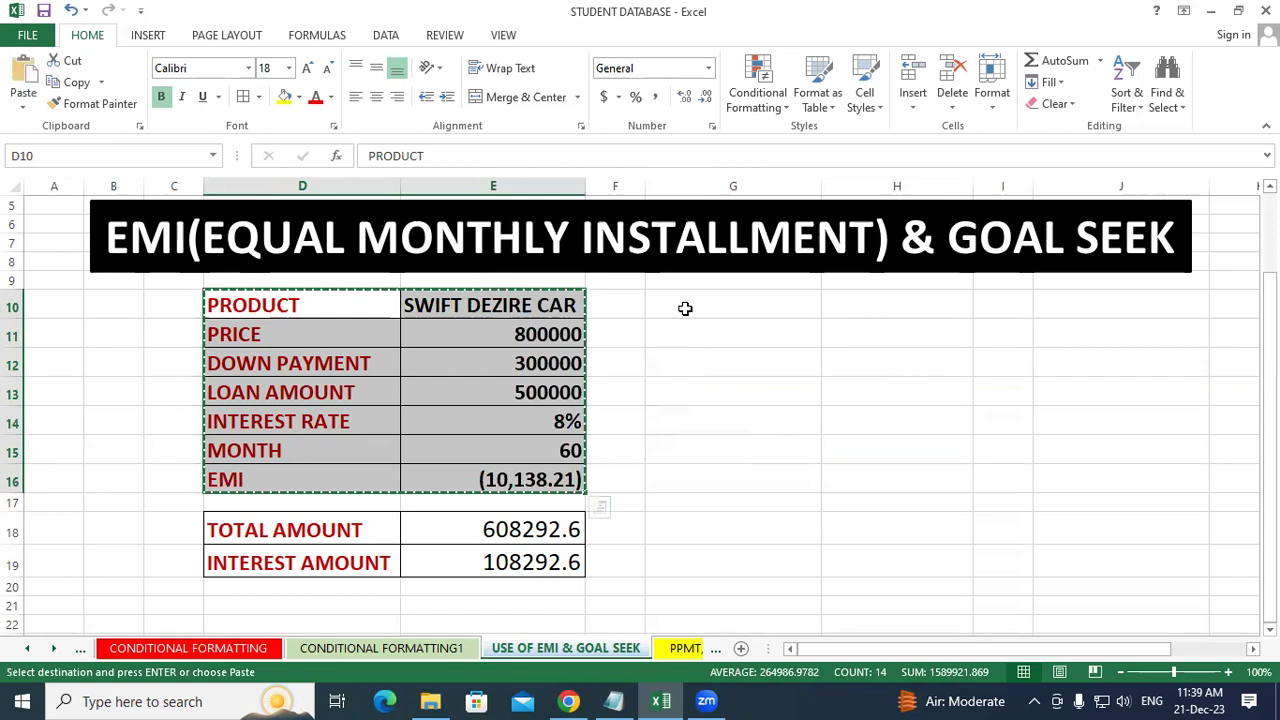
{"action": "left_click", "coordinate": [685, 308]}
{"action": "right_click", "coordinate": [685, 308]}
{"action": "left_click", "coordinate": [728, 389]}
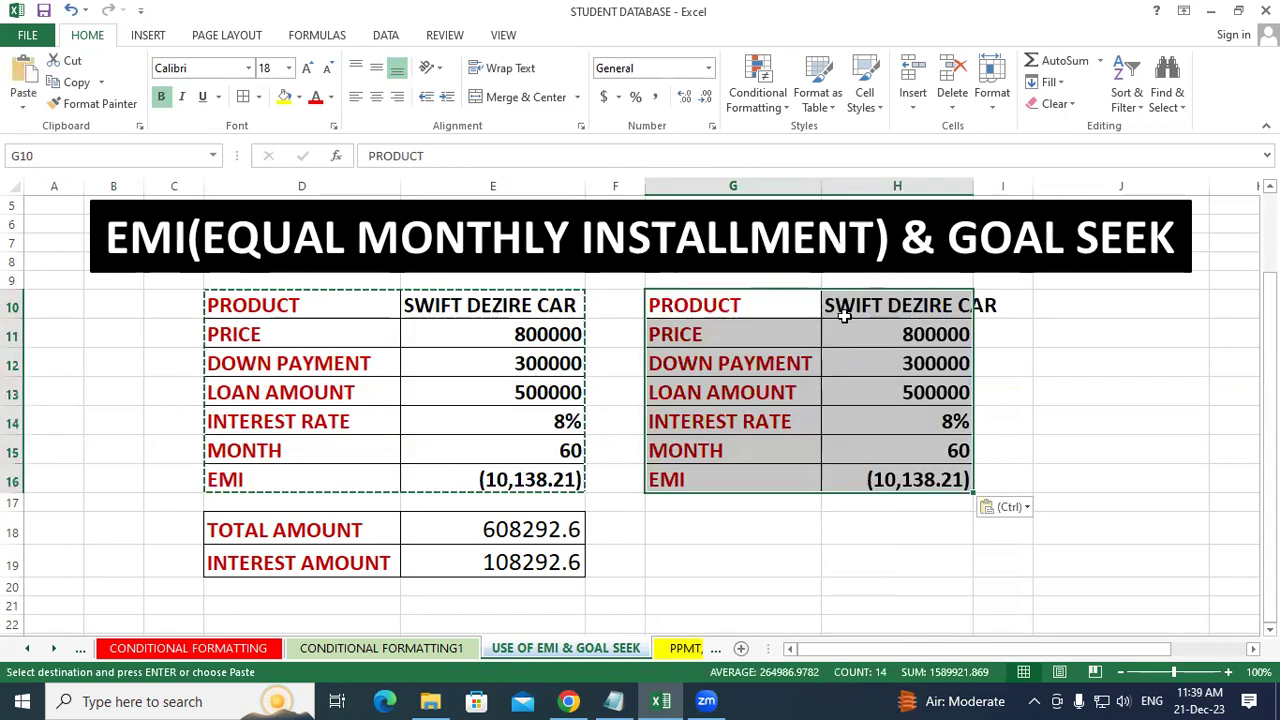
Widen column H and check the copied EMI formula in H16 shows (10,138.21)
{"action": "double_click", "coordinate": [973, 186]}
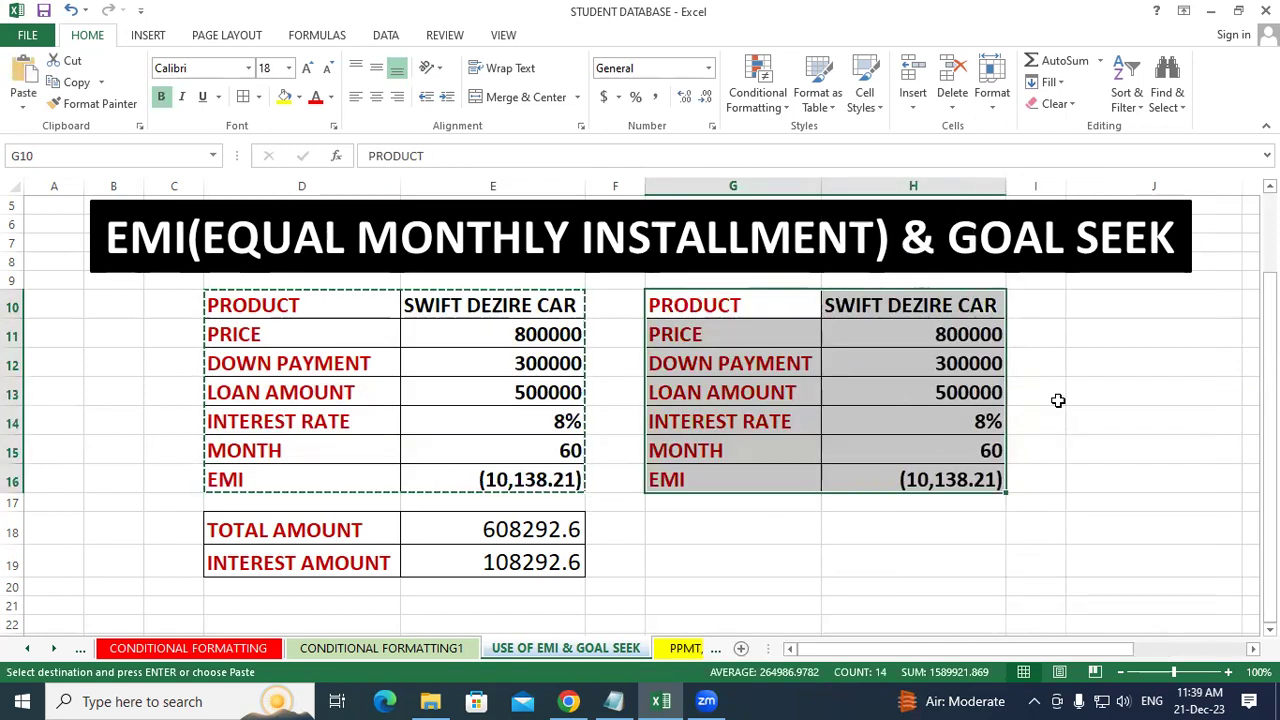
{"action": "left_click", "coordinate": [1058, 400]}
{"action": "left_click", "coordinate": [944, 478]}
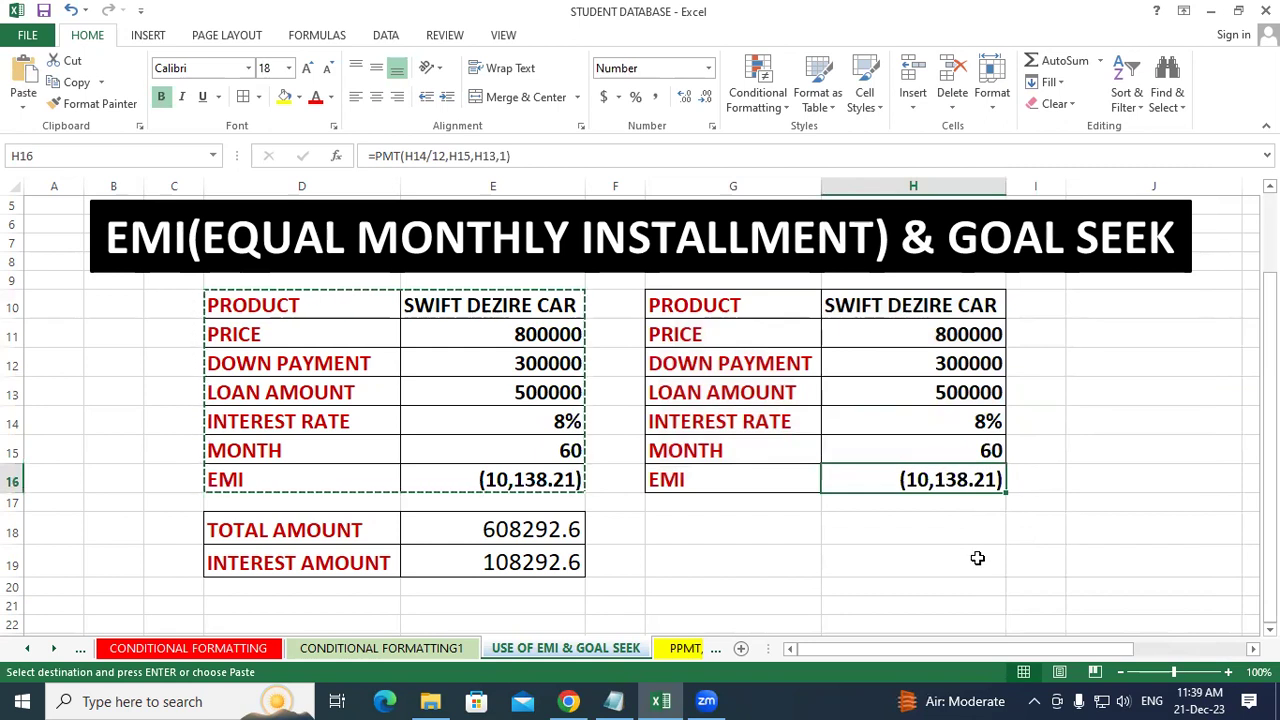
{"action": "left_click", "coordinate": [977, 558]}
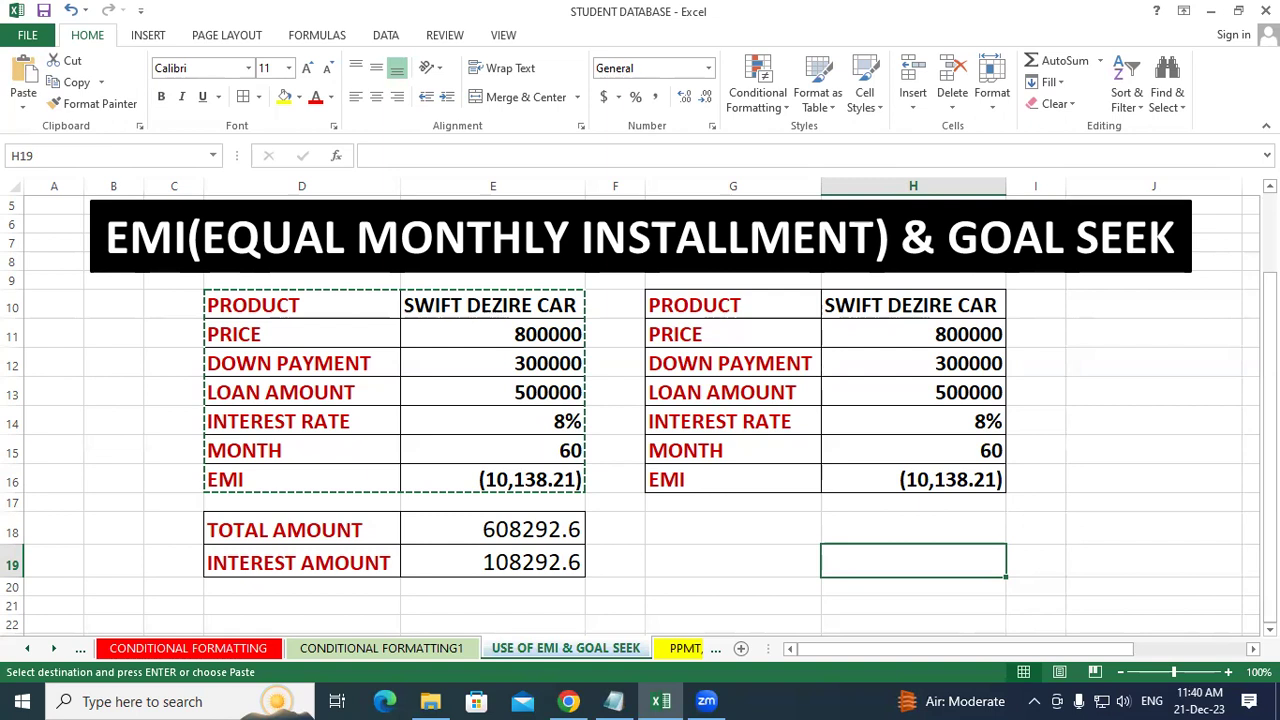
{"action": "left_click", "coordinate": [1163, 451]}
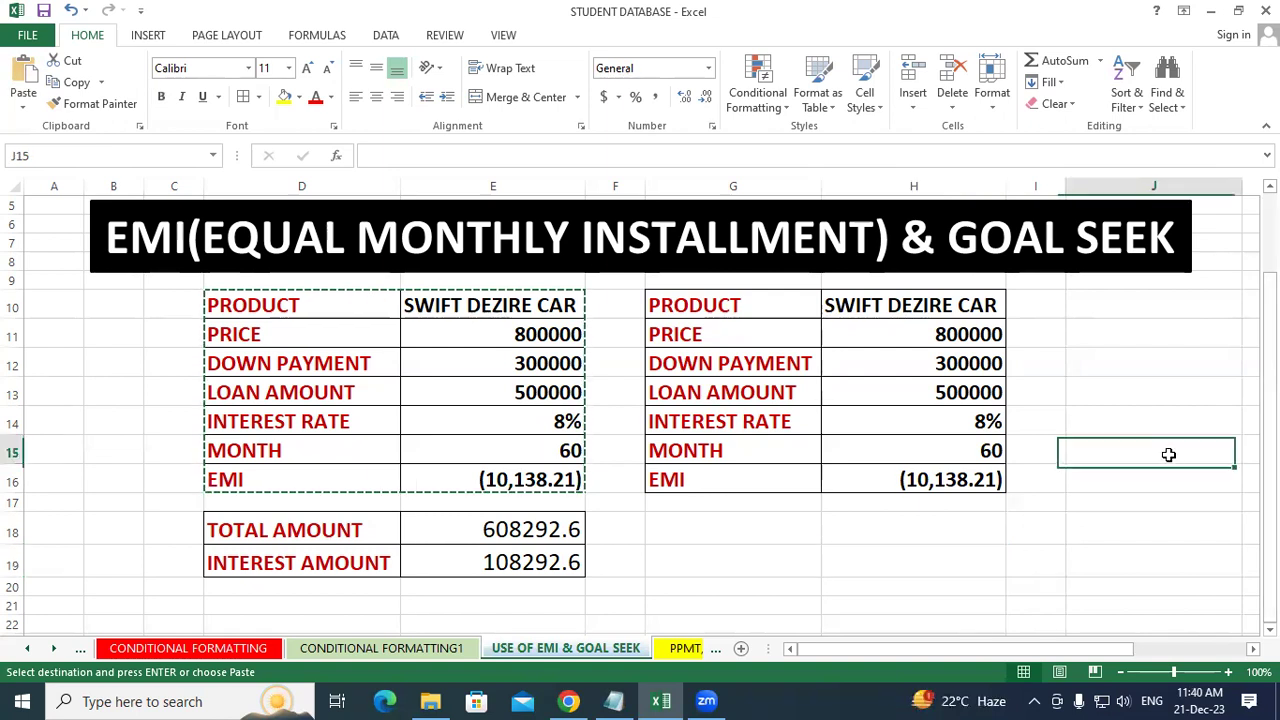
{"action": "left_click", "coordinate": [958, 484]}
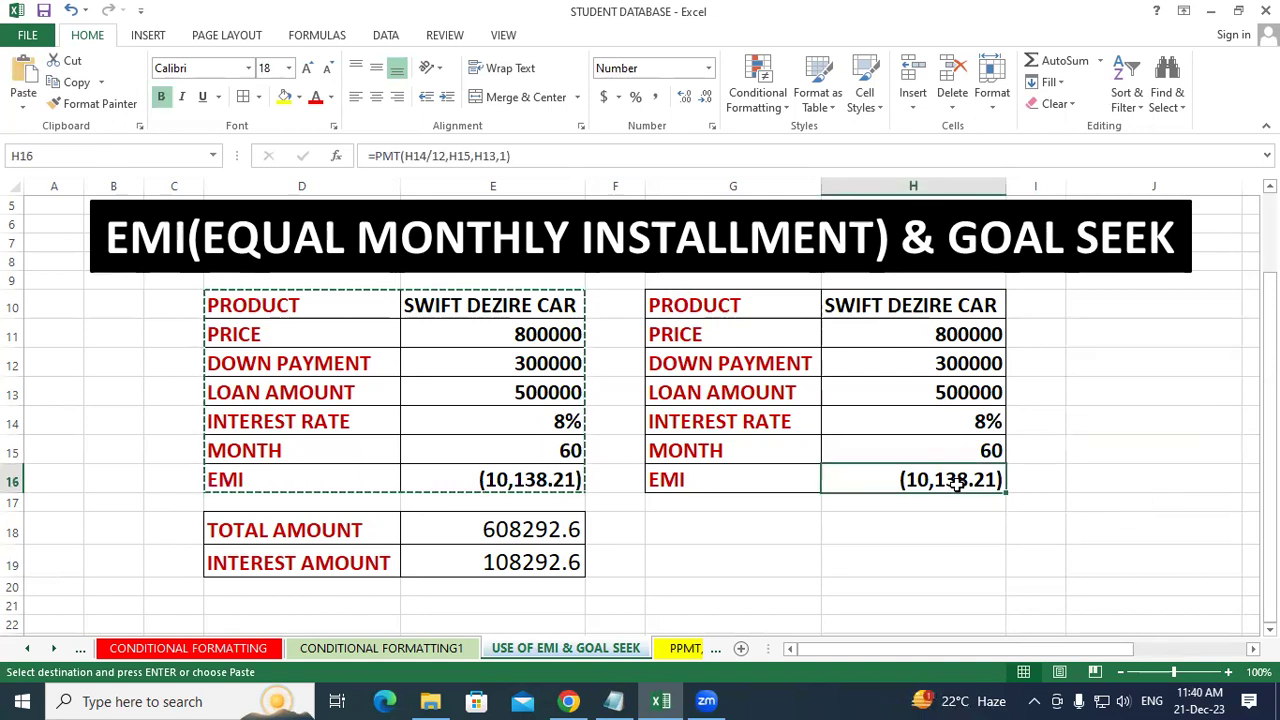
Goal Seek H16 to (7000) by changing H15, giving 97.31717284 months
{"action": "left_click", "coordinate": [385, 36]}
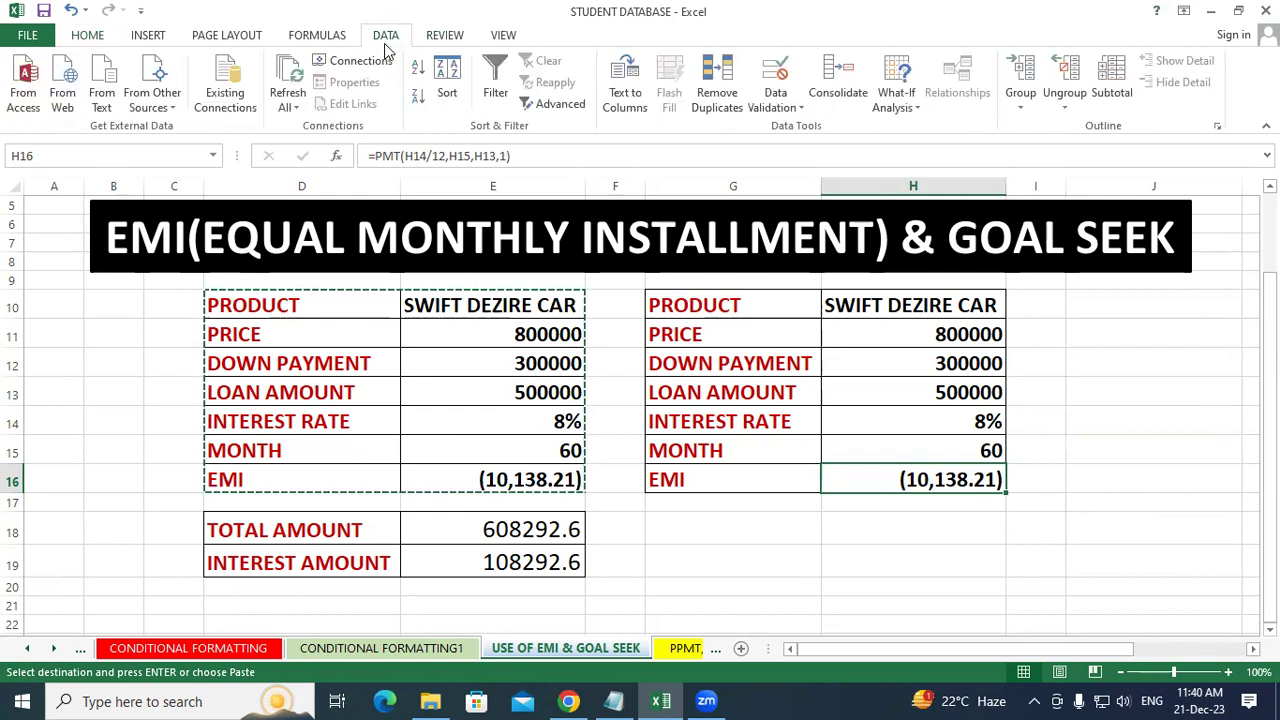
{"action": "left_click", "coordinate": [893, 105]}
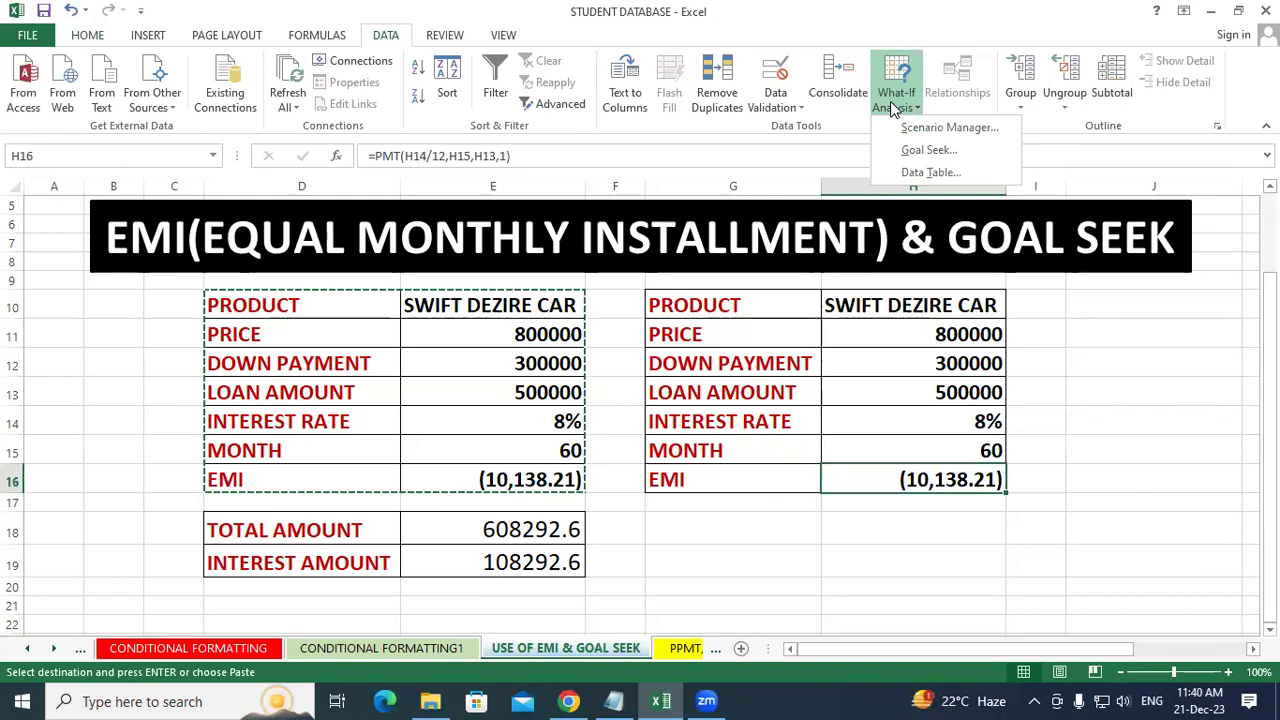
{"action": "left_click", "coordinate": [910, 148]}
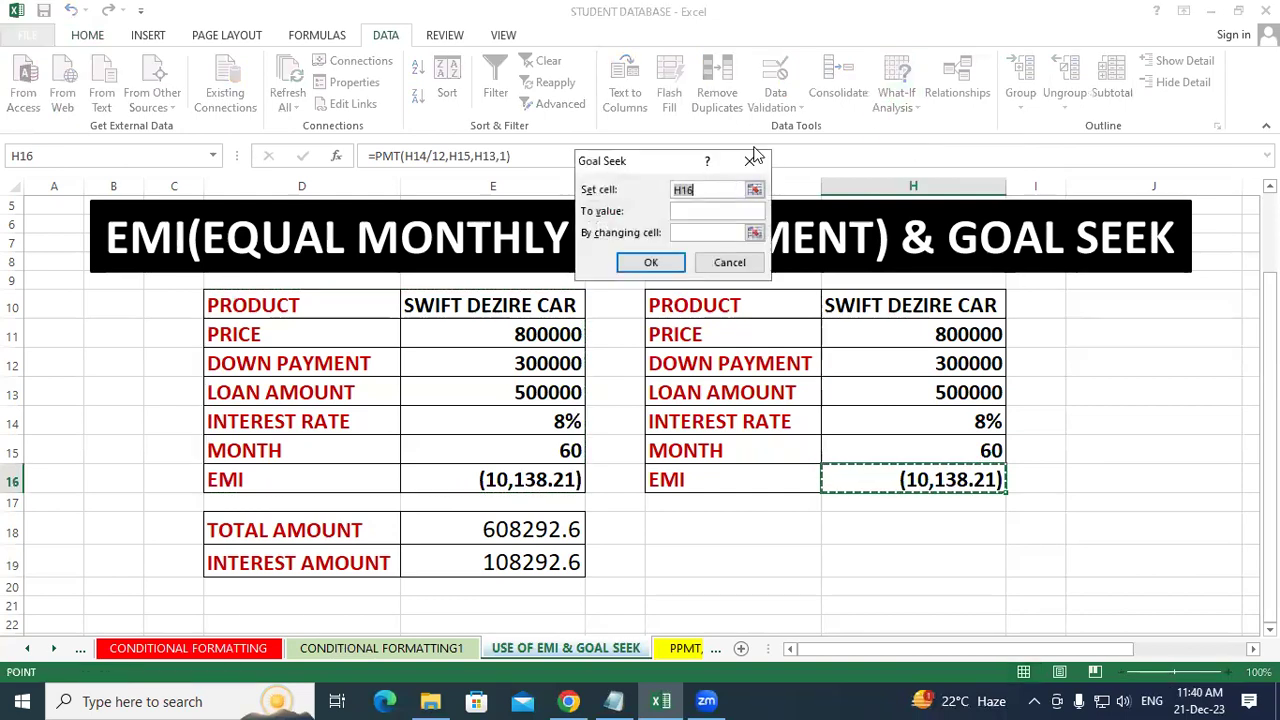
{"action": "left_click_drag", "start_coordinate": [680, 161], "coordinate": [641, 349]}
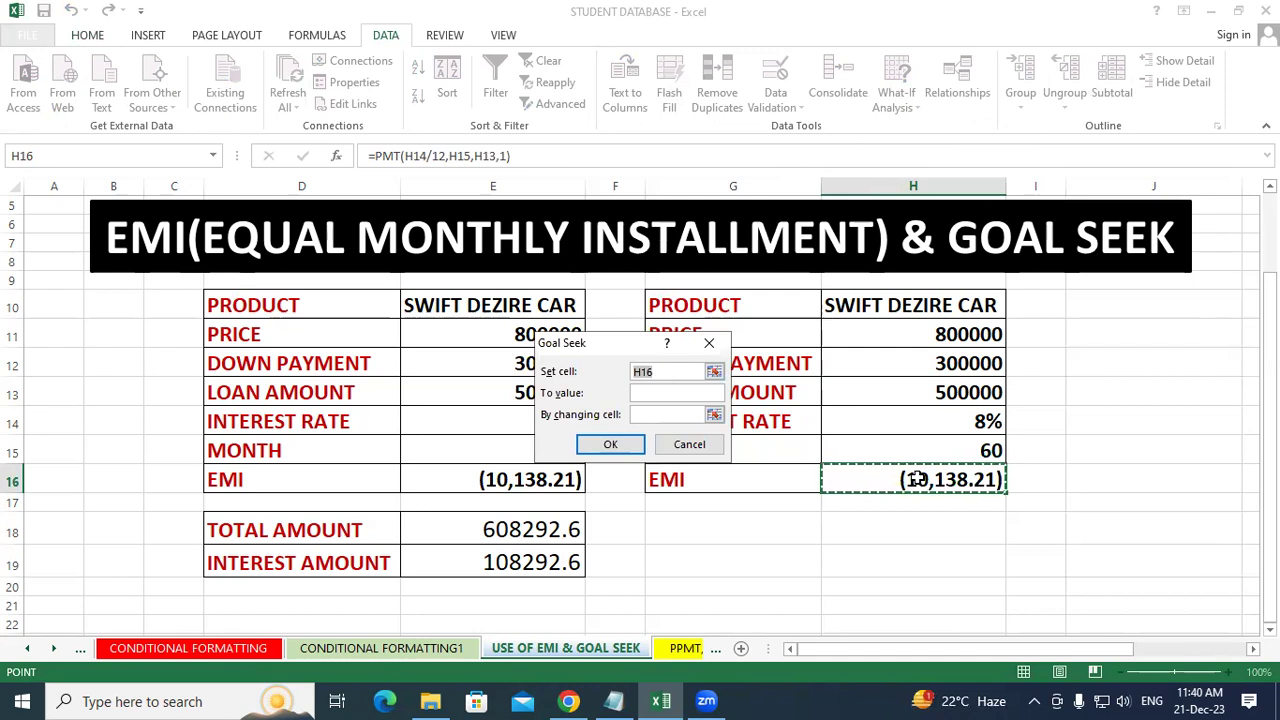
{"action": "left_click", "coordinate": [655, 393]}
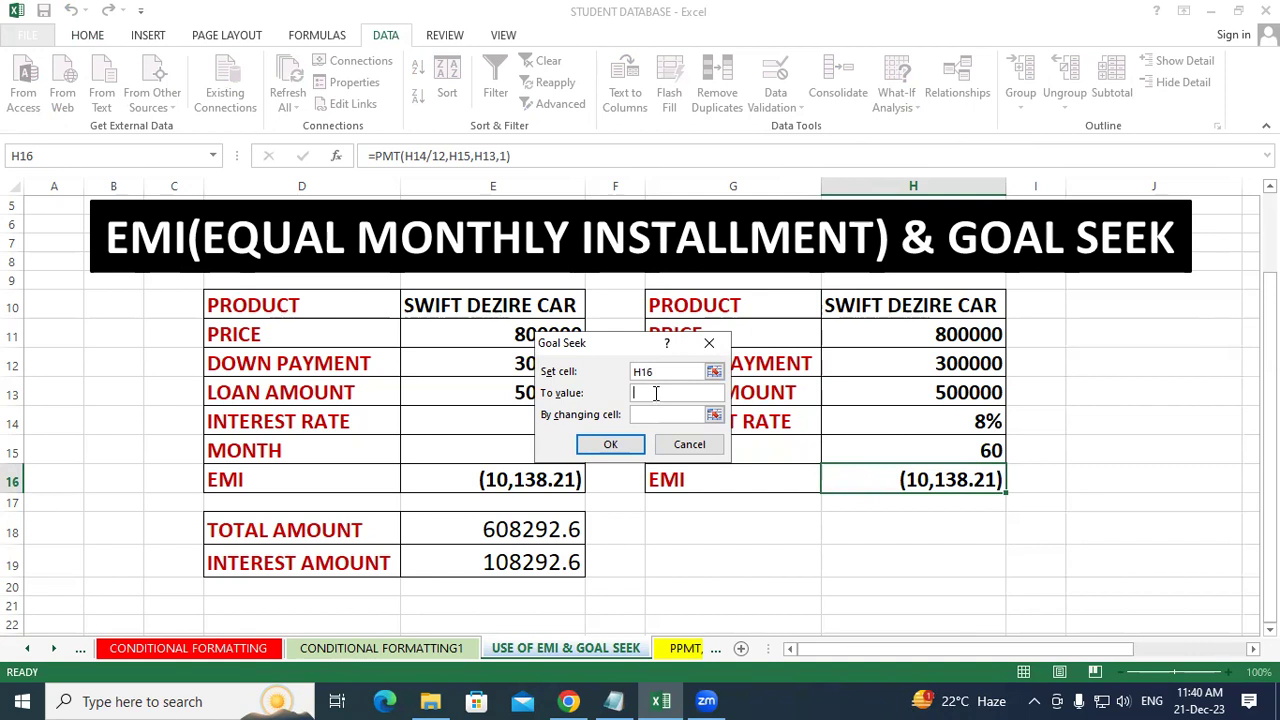
{"action": "type", "text": "("}
{"action": "type", "text": "700"}
{"action": "type", "text": "0"}
{"action": "type", "text": ")"}
{"action": "left_click", "coordinate": [676, 415]}
{"action": "left_click", "coordinate": [897, 448]}
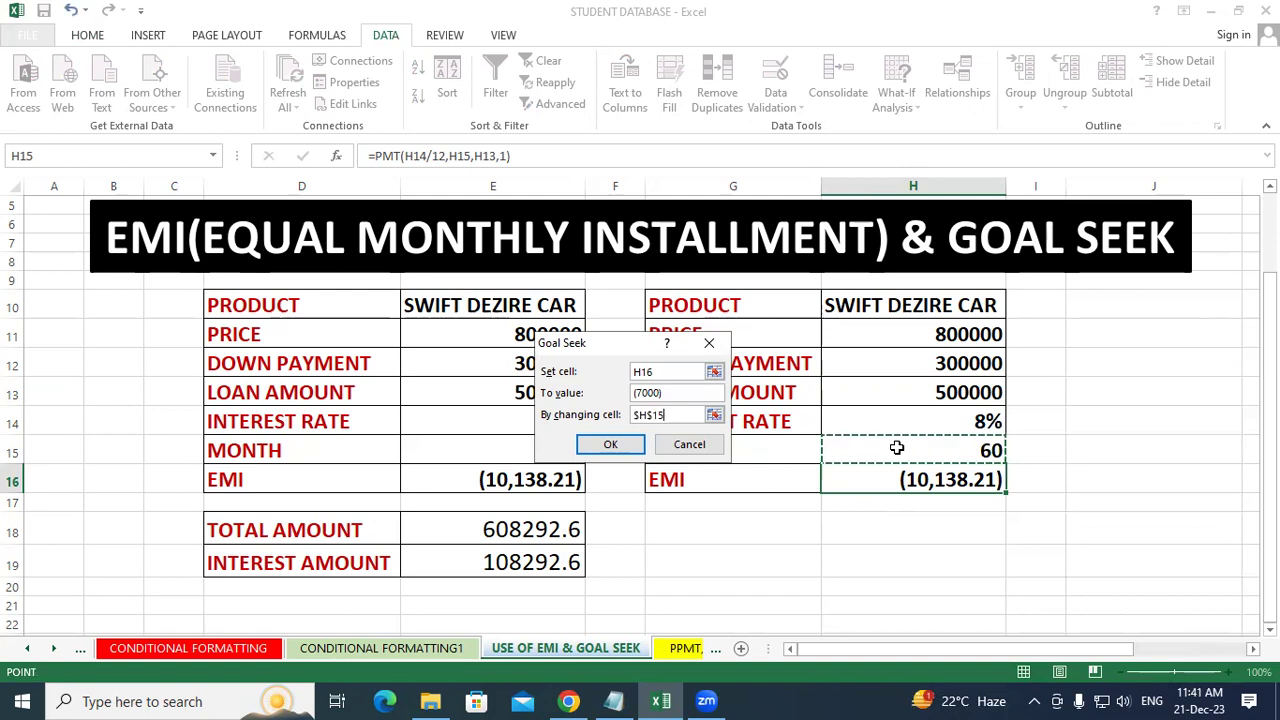
{"action": "left_click", "coordinate": [624, 444]}
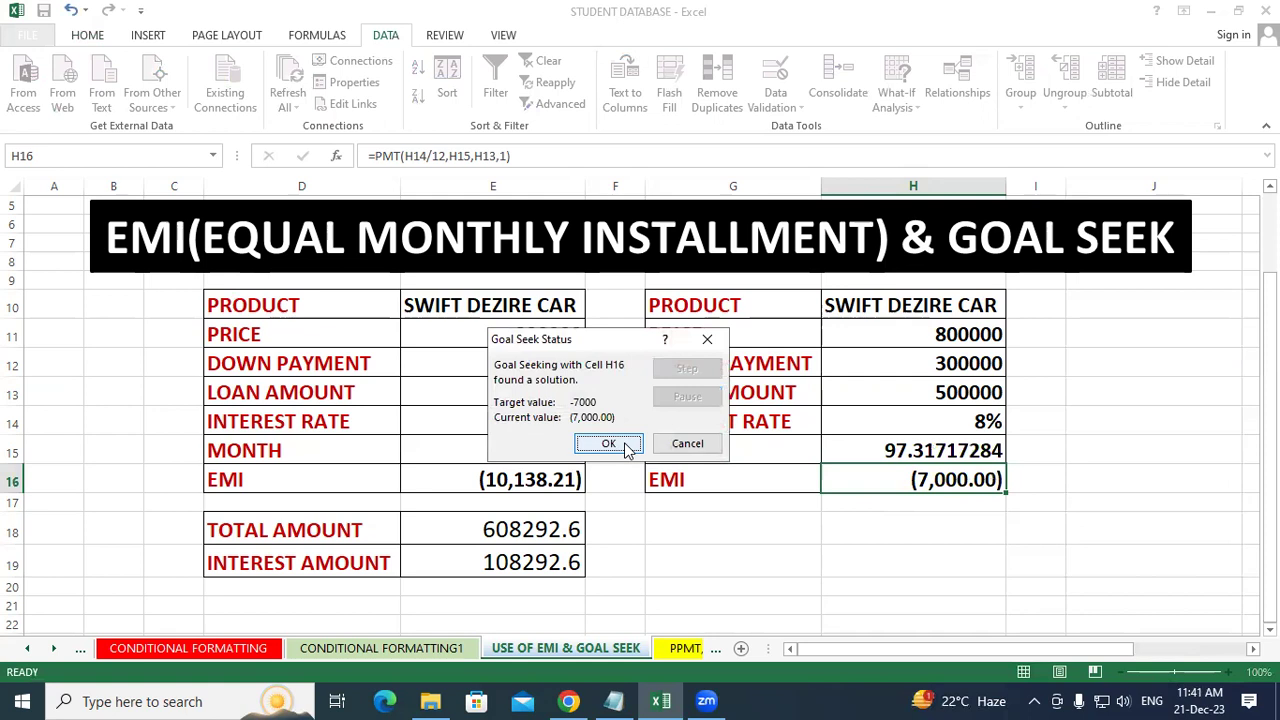
{"action": "left_click", "coordinate": [625, 445]}
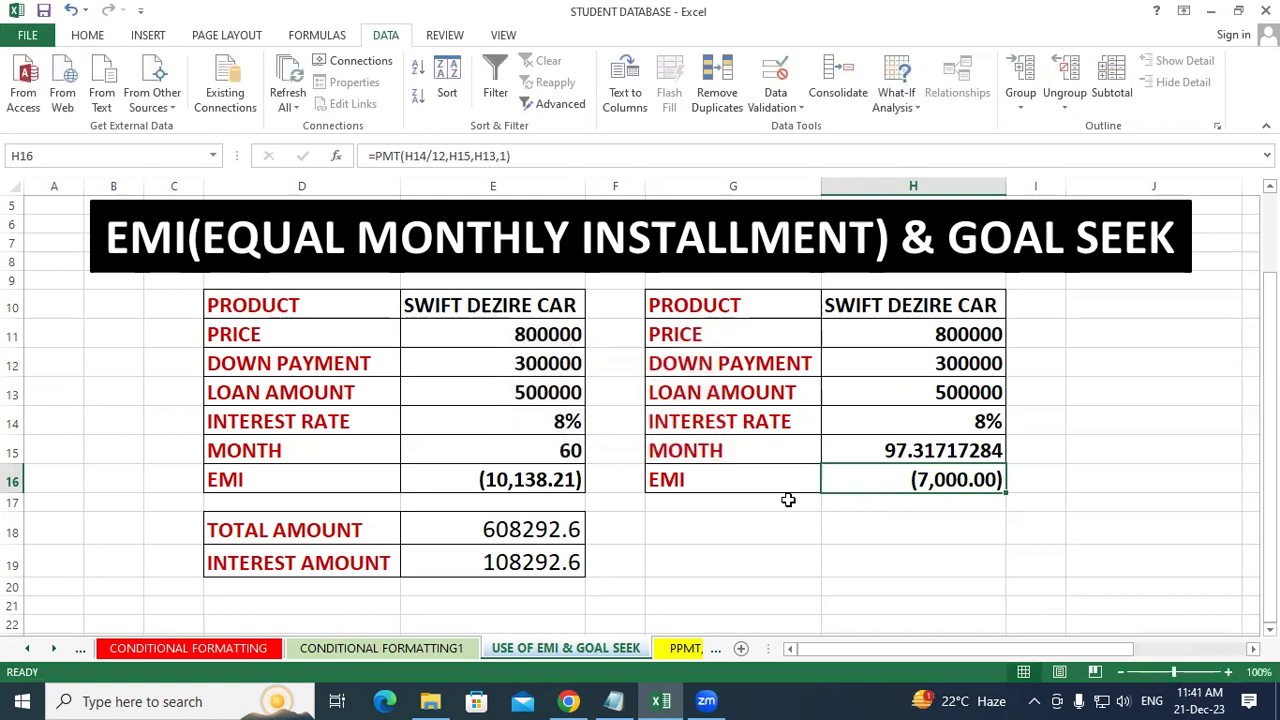
Review the solved month value in H15 and the EMI formula in H16
{"action": "left_click", "coordinate": [913, 509]}
{"action": "left_click", "coordinate": [915, 482]}
{"action": "left_click", "coordinate": [908, 448]}
{"action": "left_click", "coordinate": [910, 486]}
{"action": "left_click", "coordinate": [891, 537]}
{"action": "left_click", "coordinate": [930, 451]}
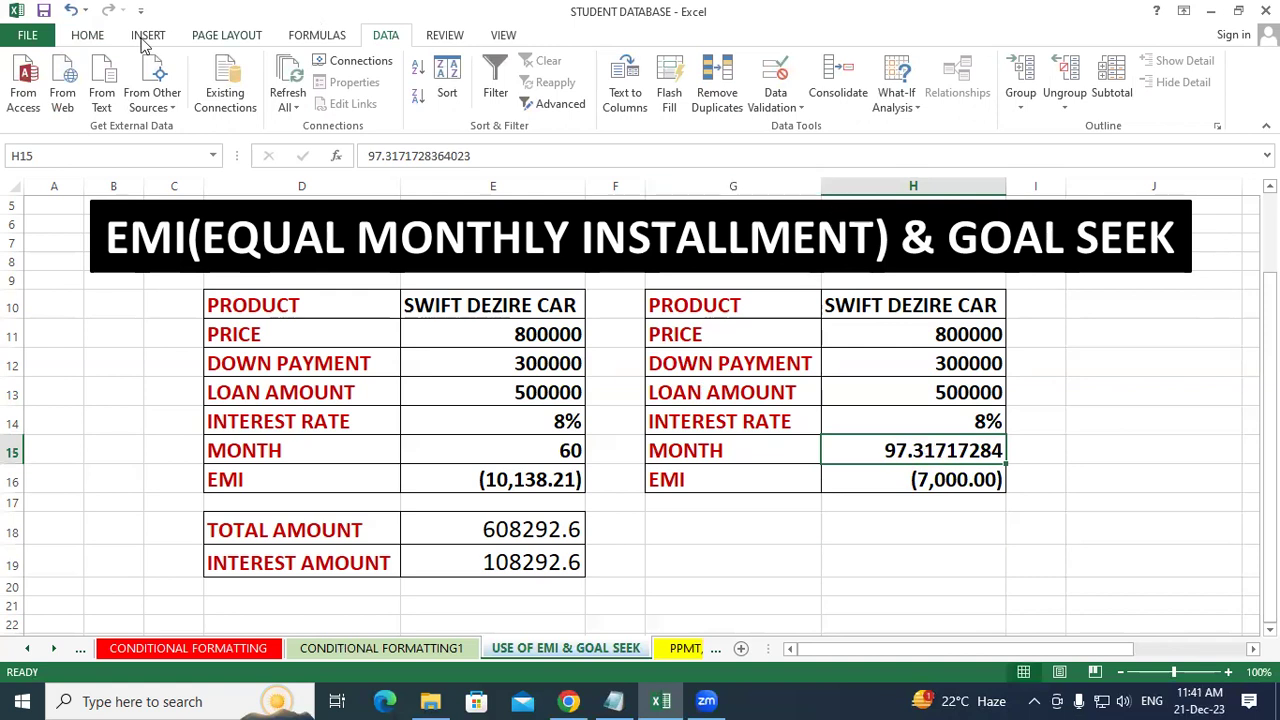
Remove H15's decimal places so the month count displays as 97
{"action": "left_click", "coordinate": [100, 40]}
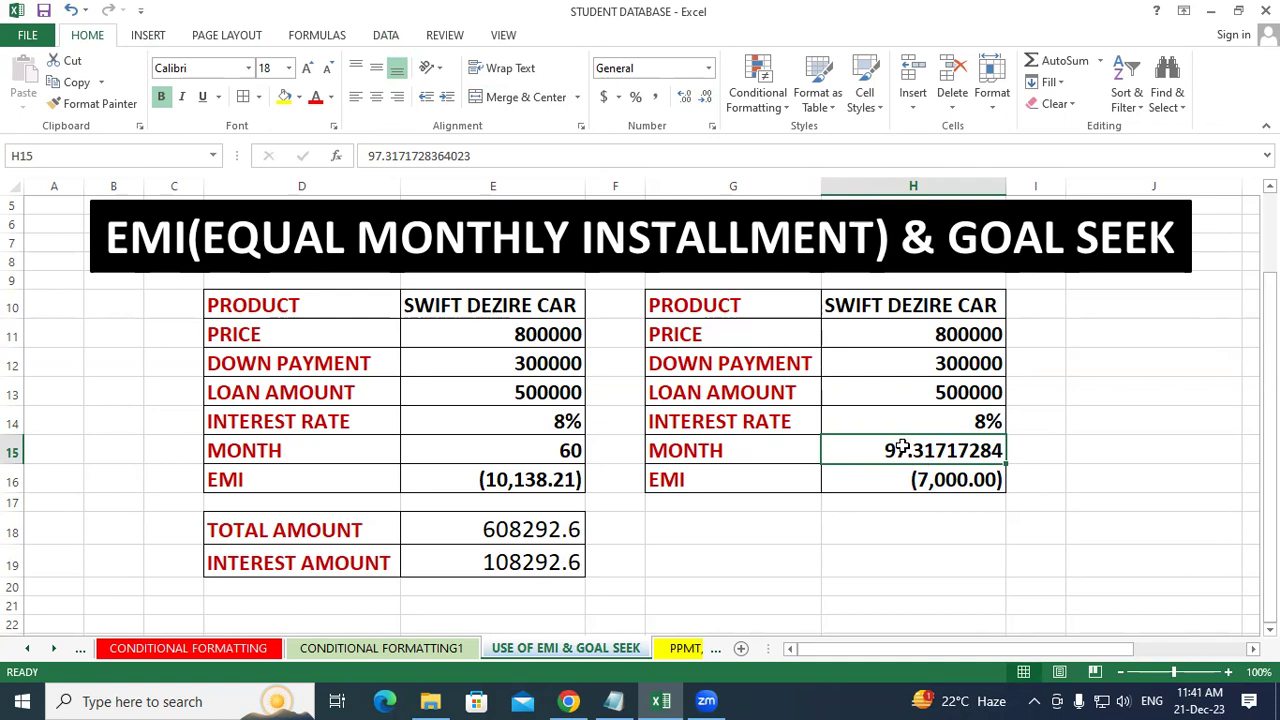
{"action": "left_click", "coordinate": [705, 97]}
{"action": "left_click", "coordinate": [705, 97]}
{"action": "left_click", "coordinate": [705, 97]}
{"action": "left_click", "coordinate": [705, 97]}
{"action": "left_click", "coordinate": [705, 97]}
{"action": "left_click", "coordinate": [705, 97]}
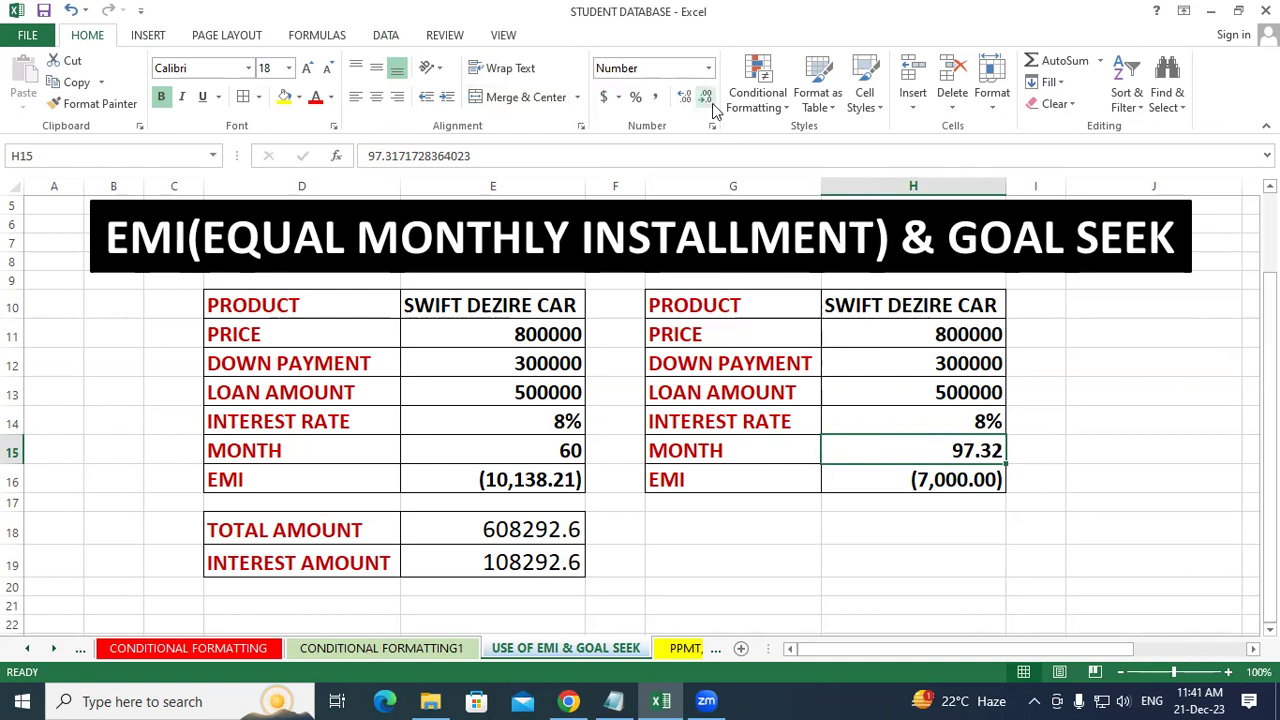
{"action": "left_click", "coordinate": [705, 97]}
{"action": "left_click", "coordinate": [705, 97]}
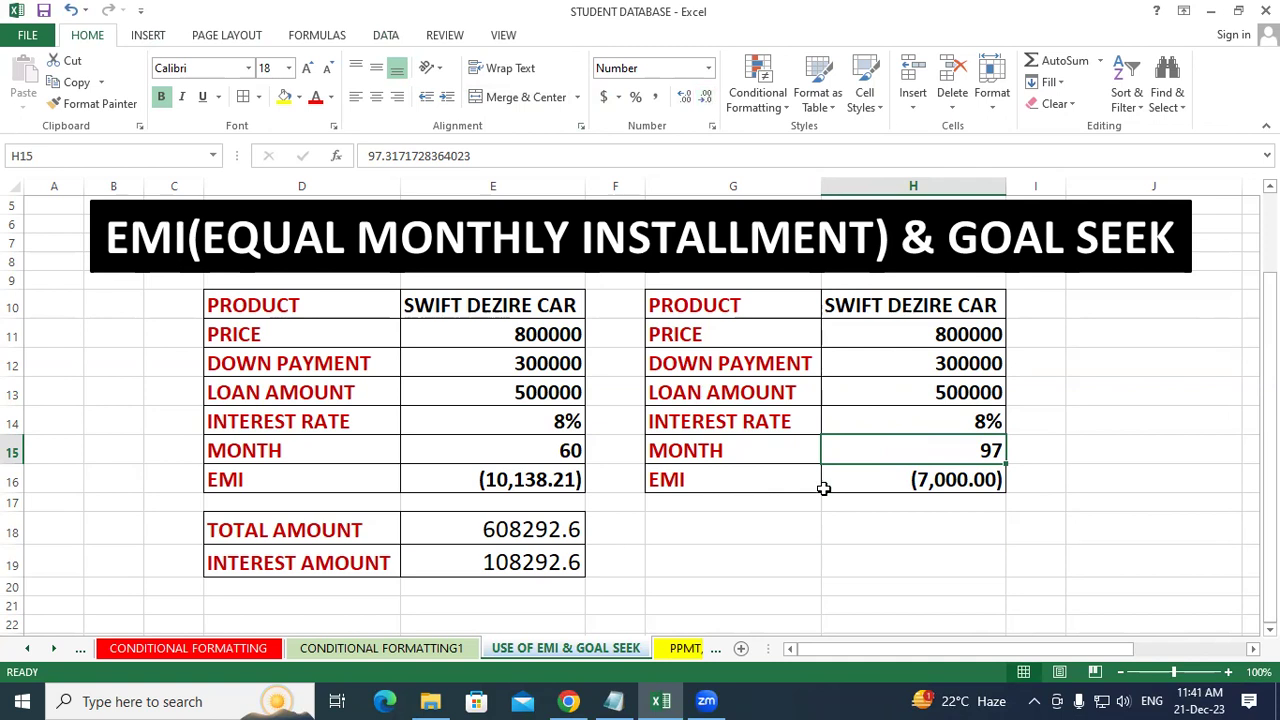
{"action": "left_click", "coordinate": [912, 532]}
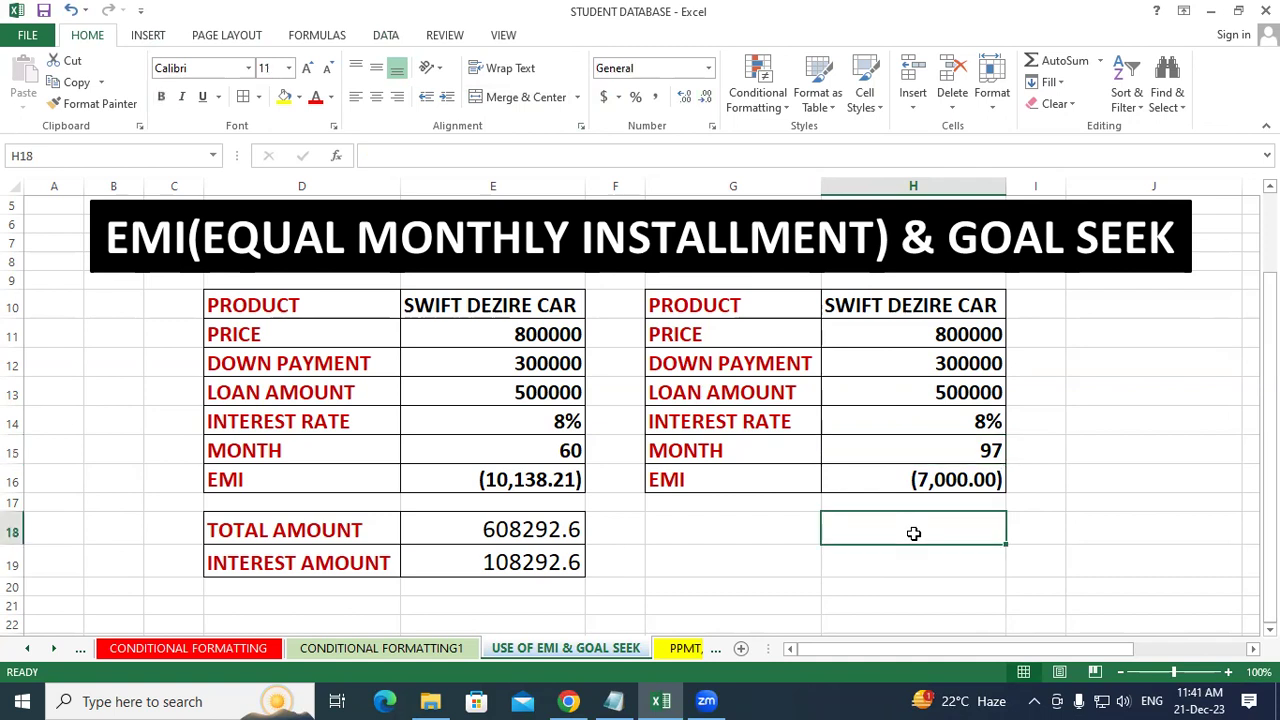
Enter =7000*97 in H18 to get the total amount 679000
{"action": "left_click", "coordinate": [933, 483]}
{"action": "left_click", "coordinate": [1048, 530]}
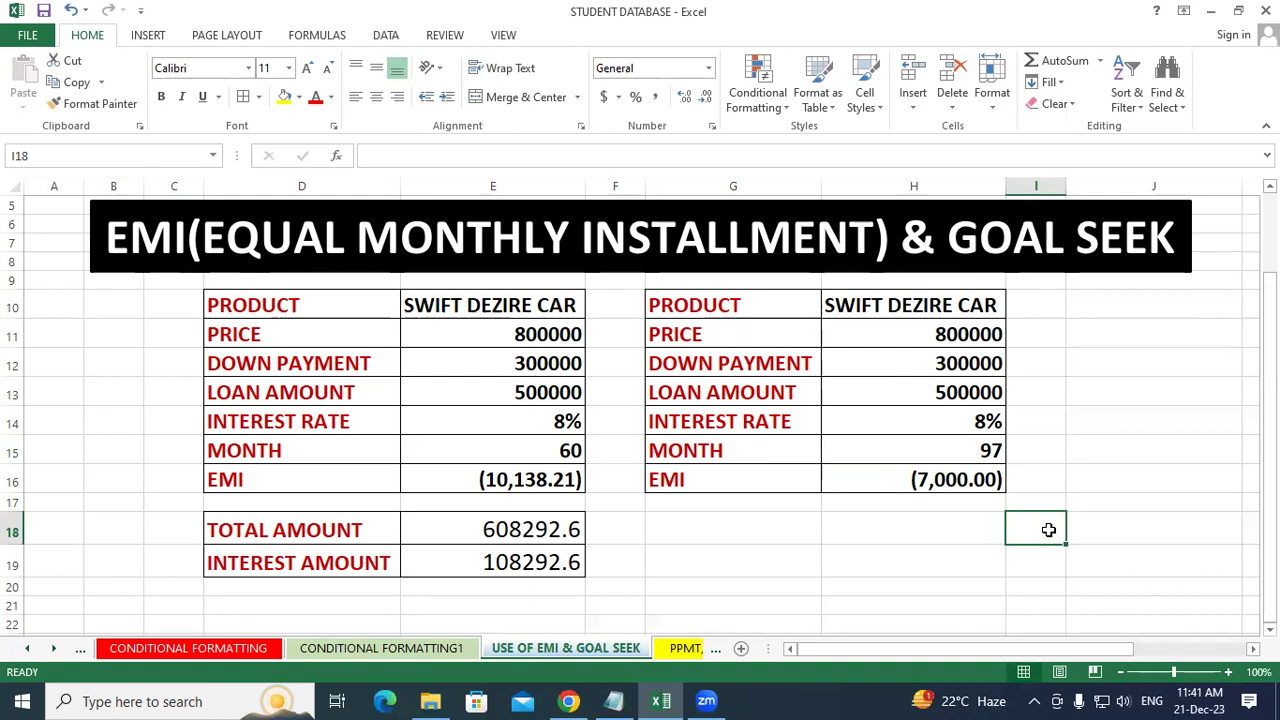
{"action": "left_click", "coordinate": [915, 530]}
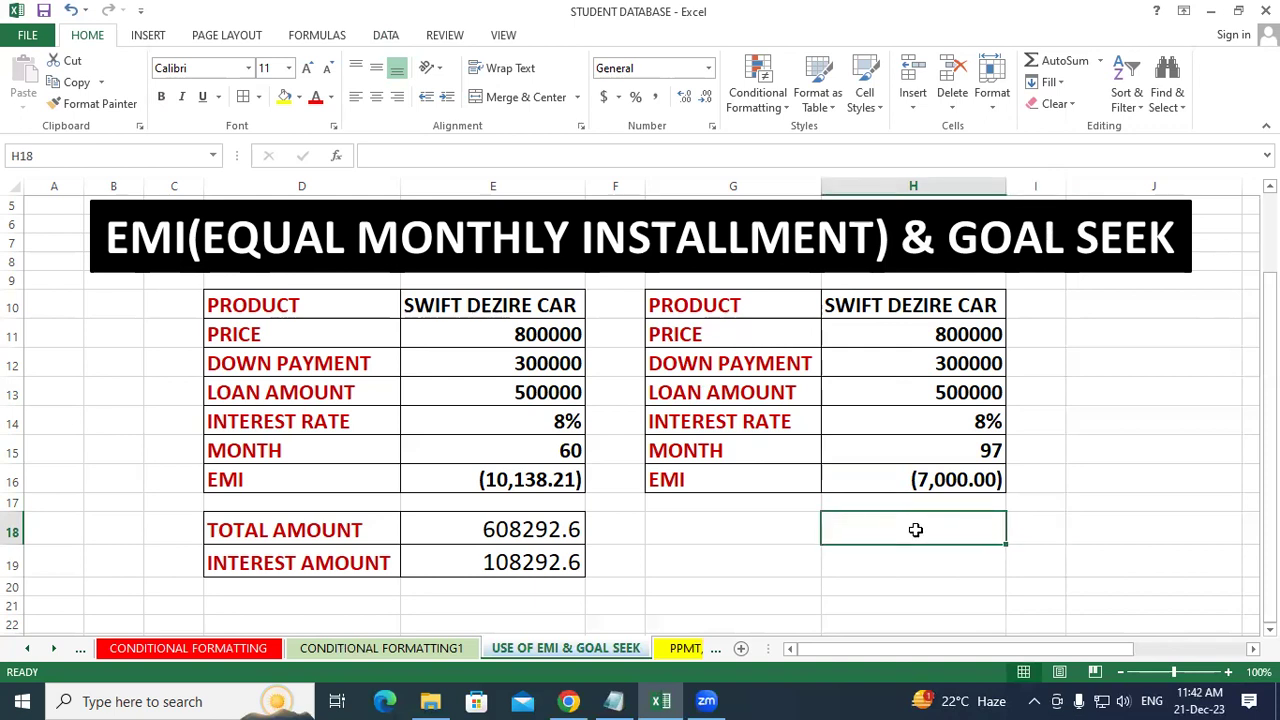
{"action": "type", "text": "=7000"}
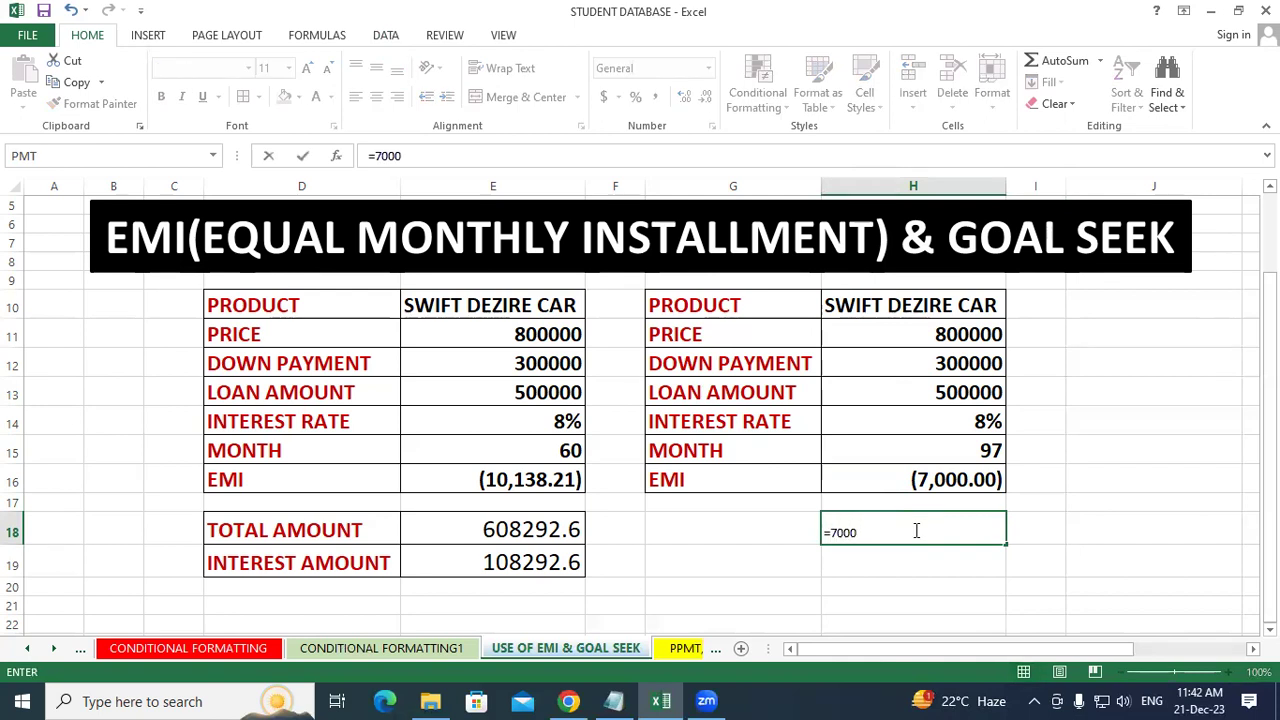
{"action": "type", "text": "*97"}
{"action": "key", "text": "Return"}
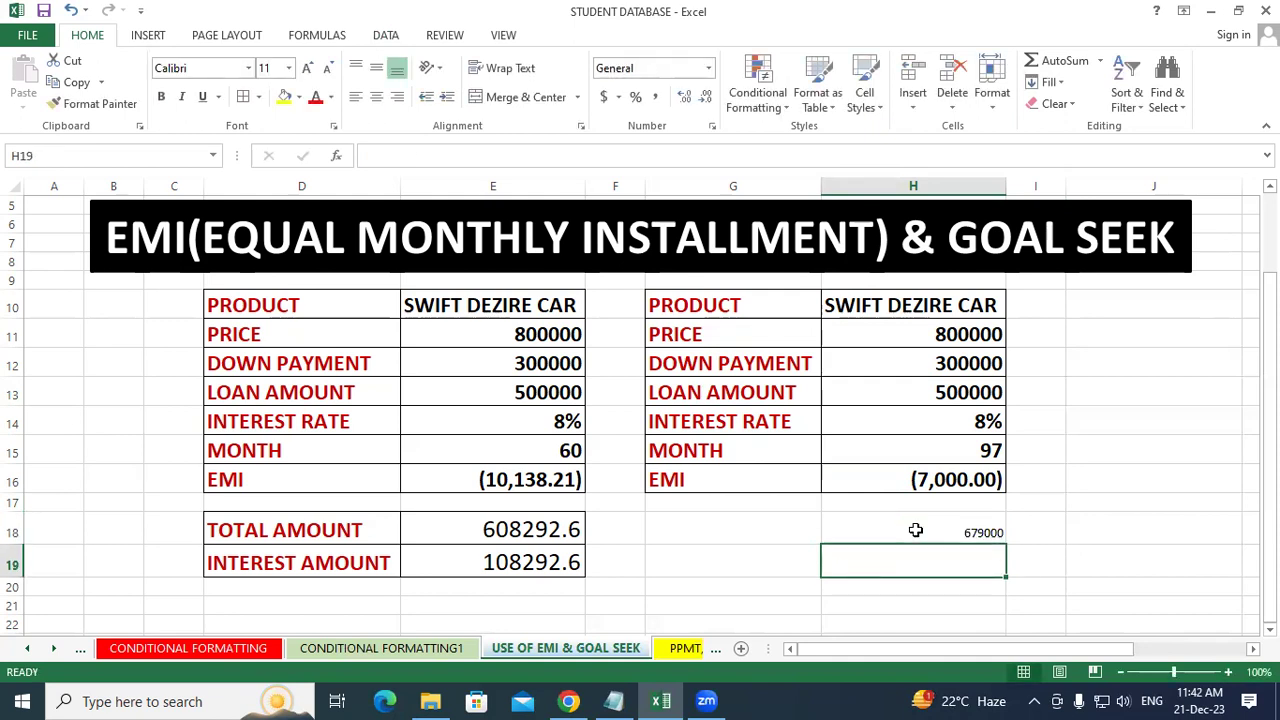
Enlarge the 679000 total in H18 to font size 20
{"action": "left_click", "coordinate": [915, 530]}
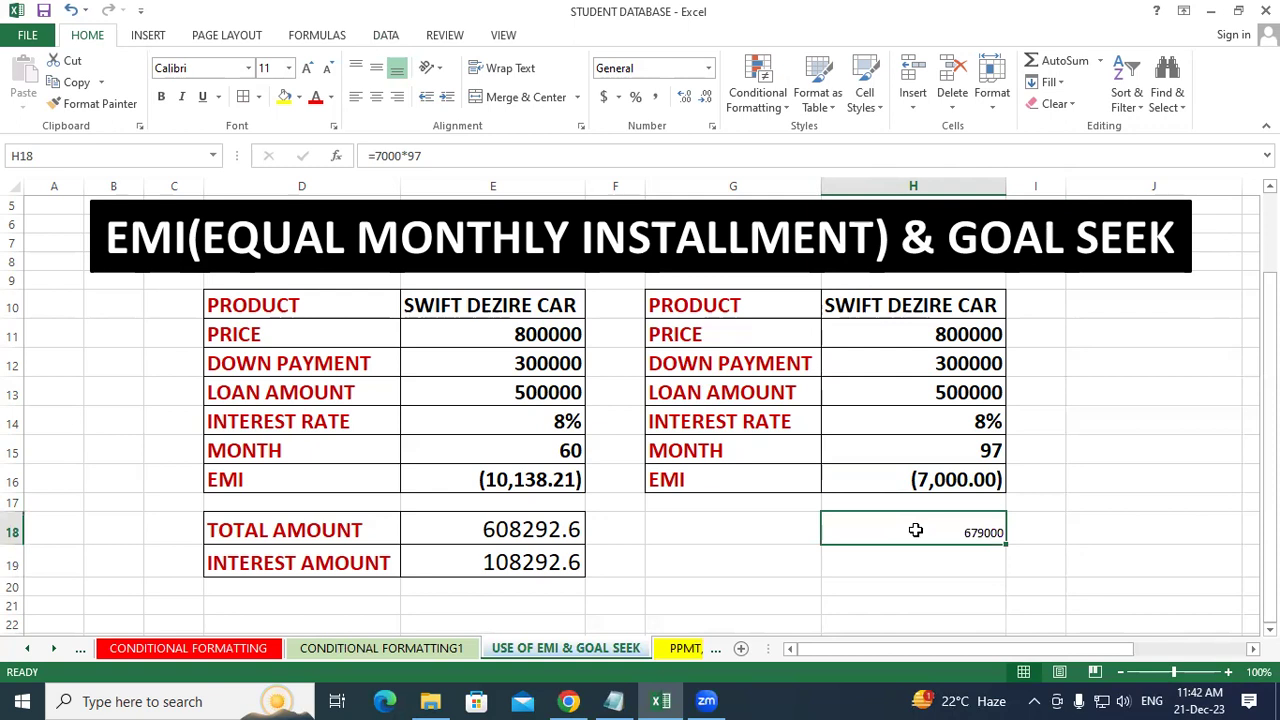
{"action": "left_click", "coordinate": [308, 69]}
{"action": "left_click", "coordinate": [308, 69]}
{"action": "left_click", "coordinate": [308, 69]}
{"action": "left_click", "coordinate": [308, 69]}
{"action": "left_click", "coordinate": [308, 69]}
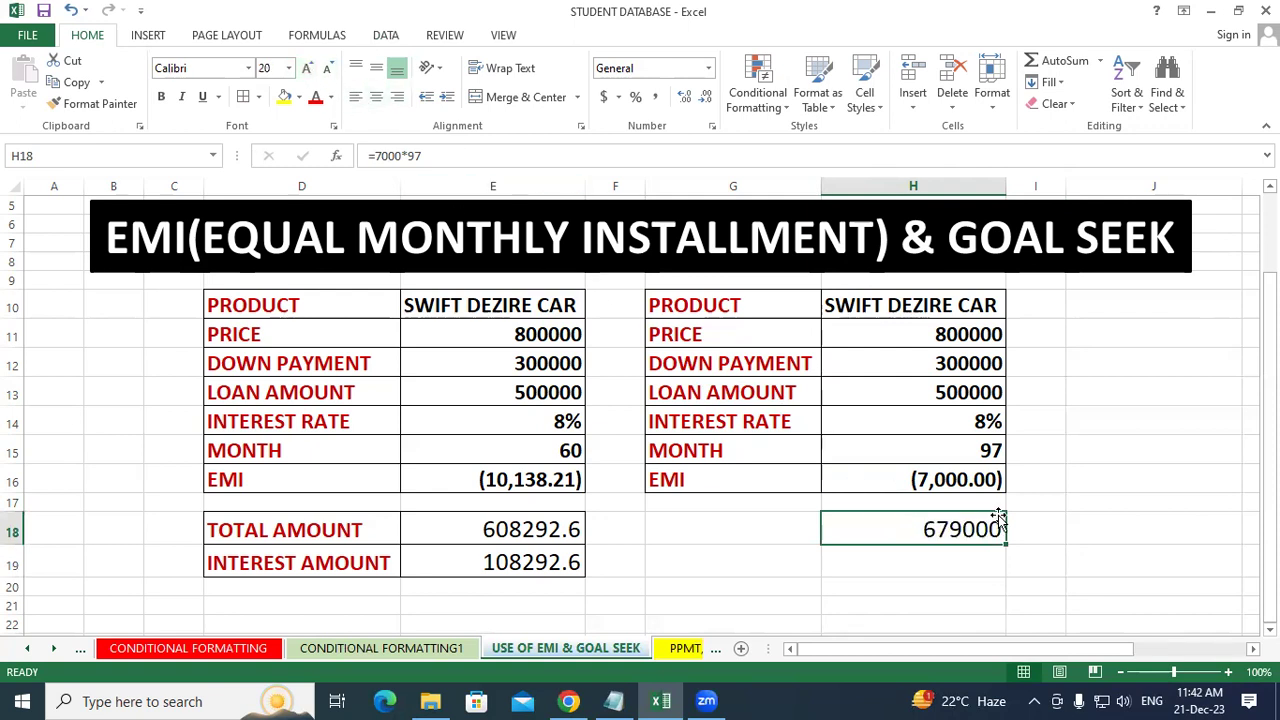
{"action": "left_click", "coordinate": [1041, 526]}
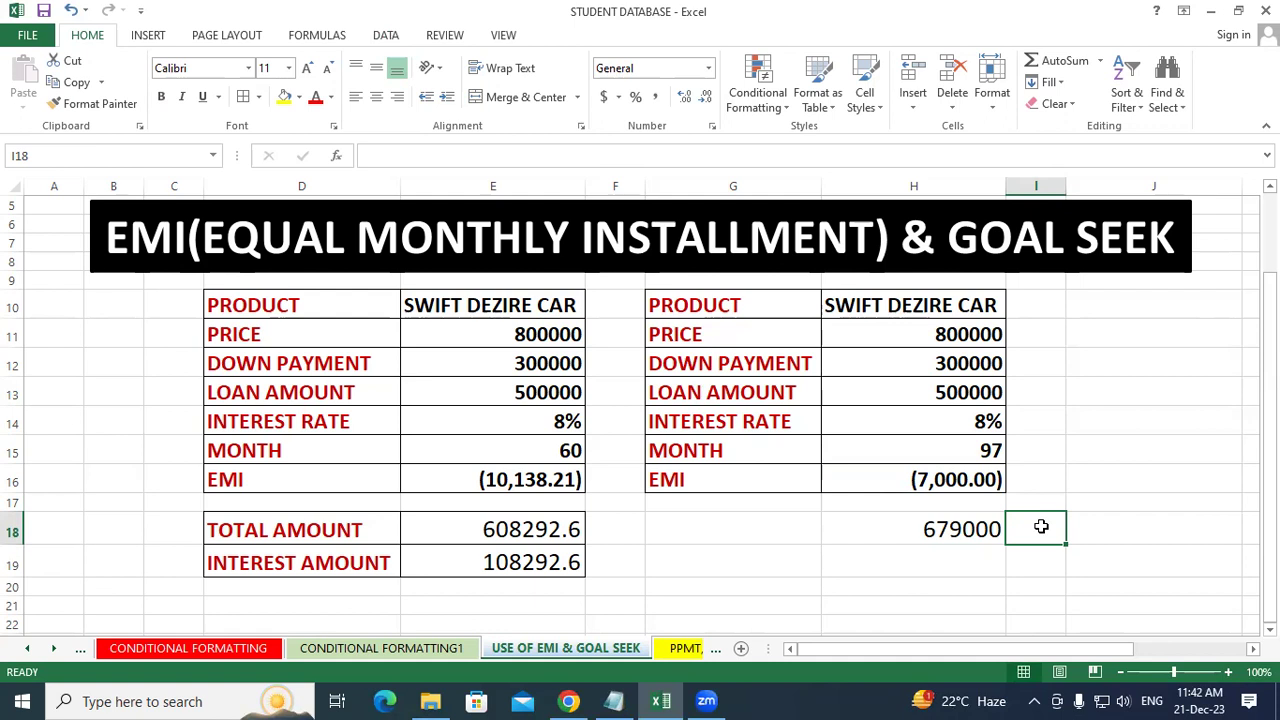
Compare with the first table's total, recheck H16 and H15, then select H19
{"action": "left_click", "coordinate": [567, 524]}
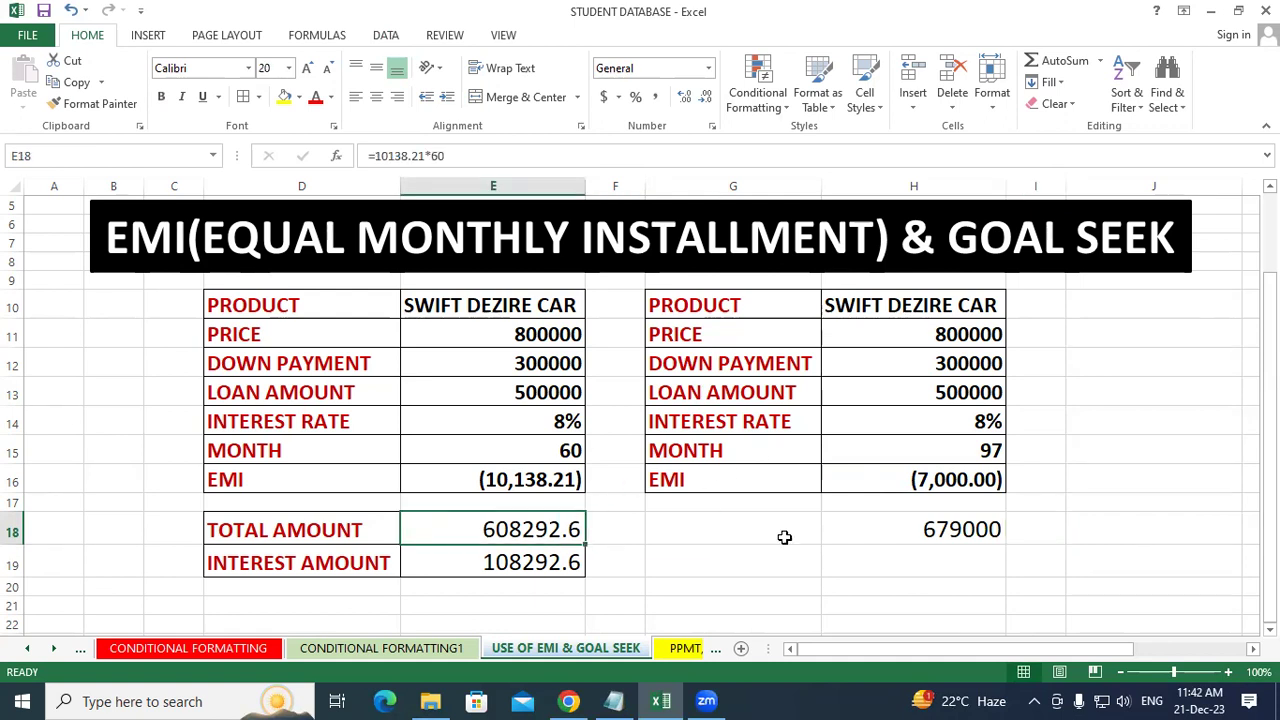
{"action": "left_click", "coordinate": [982, 486]}
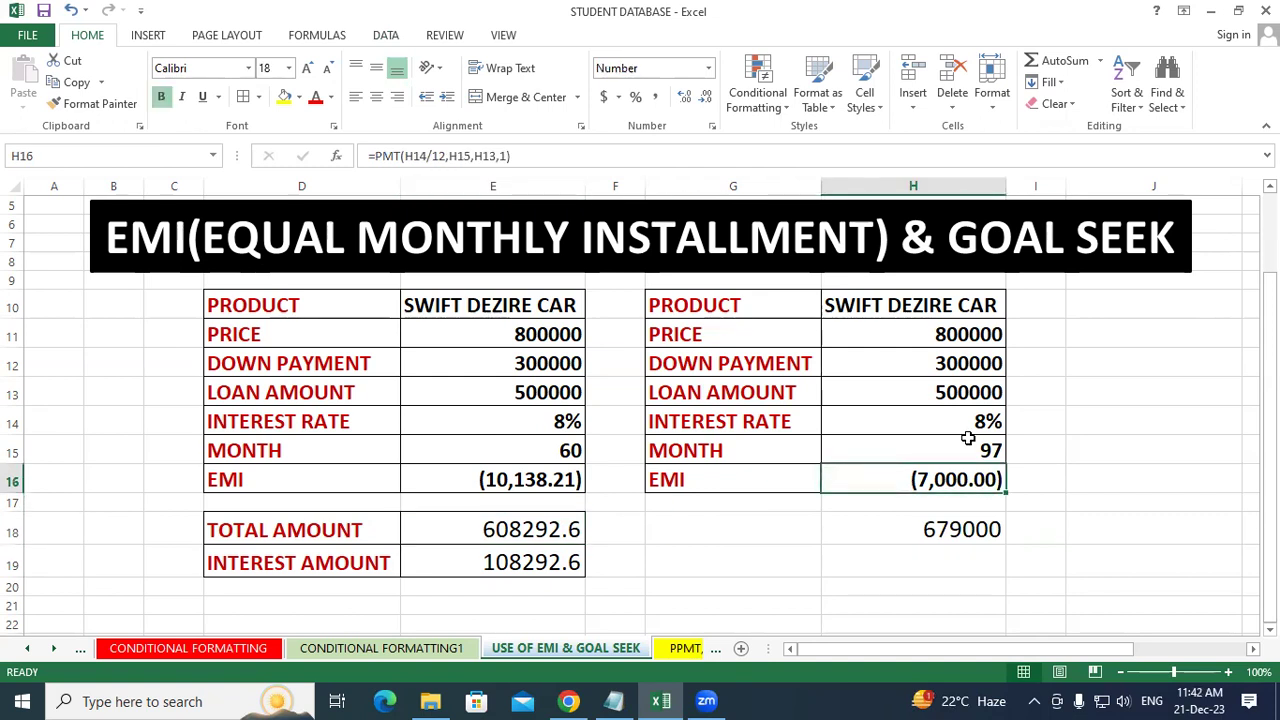
{"action": "left_click", "coordinate": [968, 438]}
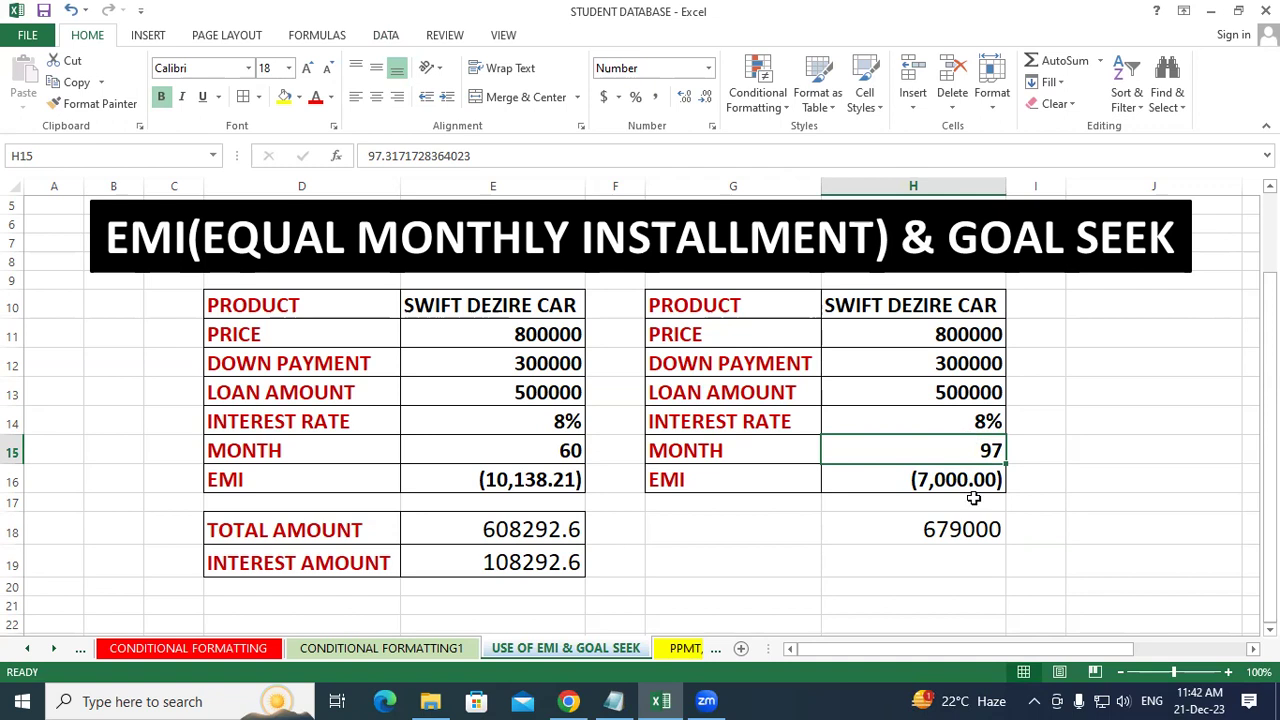
{"action": "left_click", "coordinate": [1126, 572]}
{"action": "left_click", "coordinate": [951, 554]}
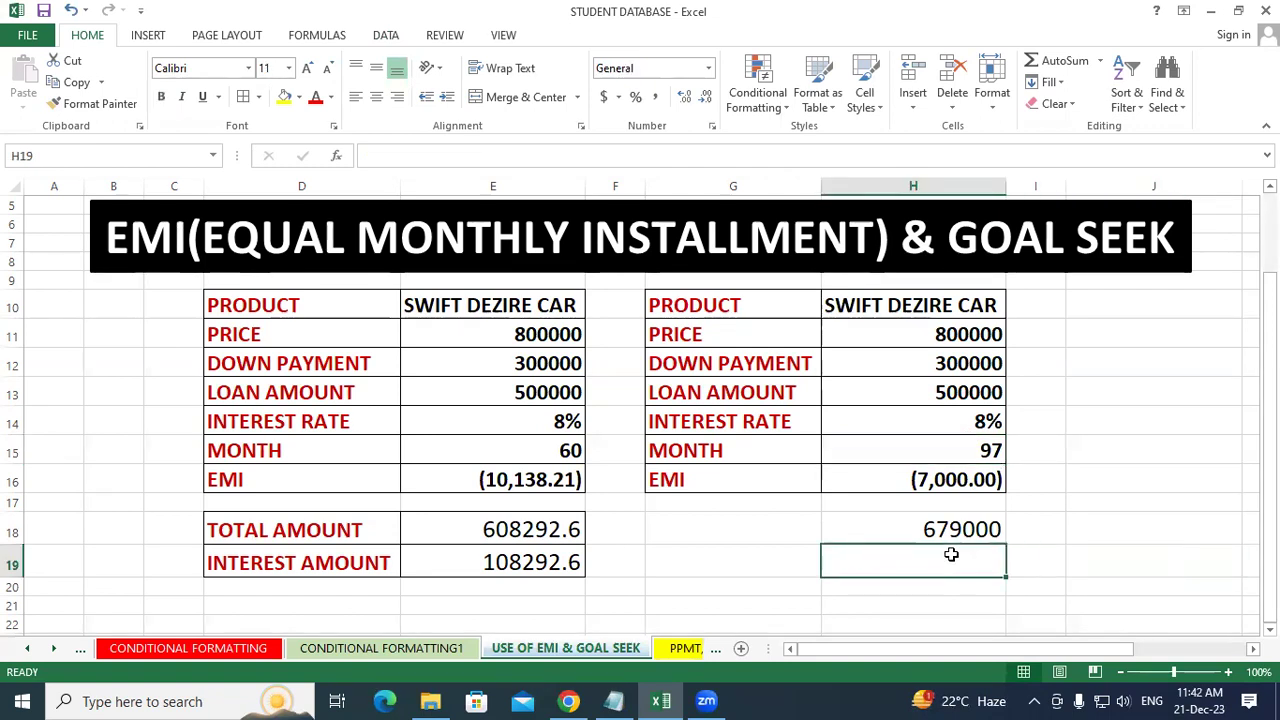
{"action": "type", "text": "="}
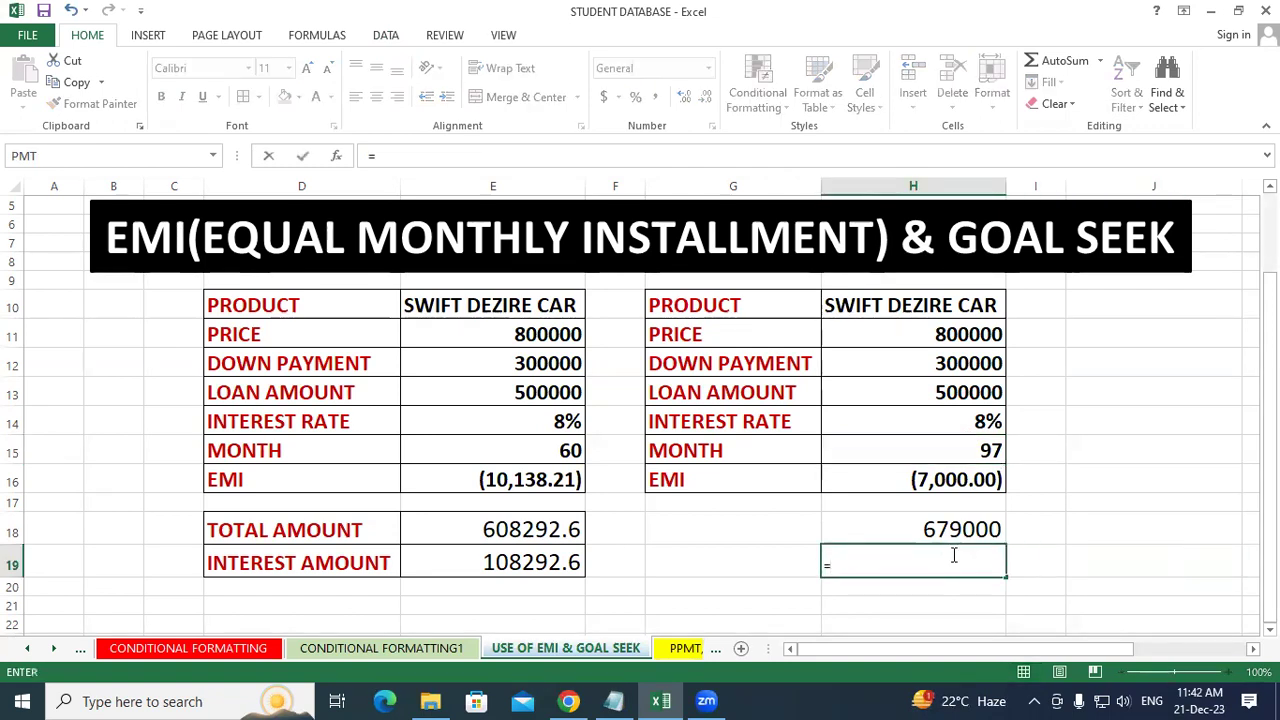
{"action": "type", "text": "679000"}
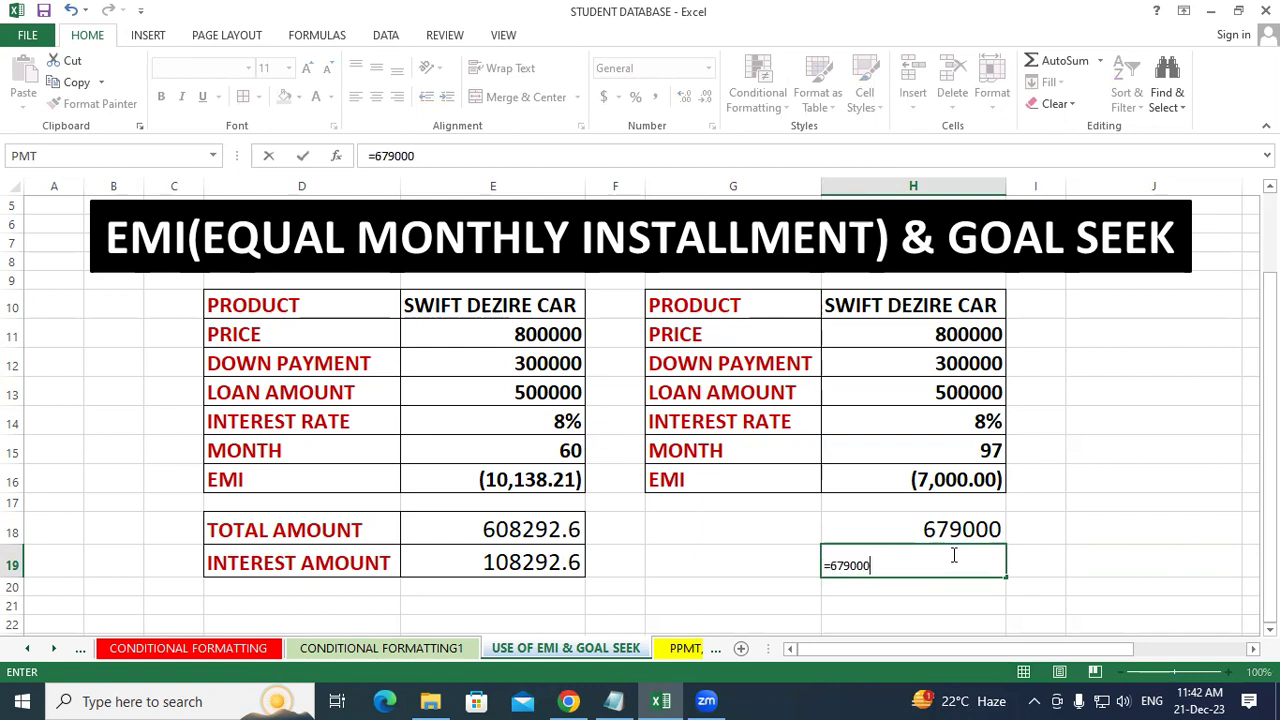
{"action": "type", "text": "-500000"}
{"action": "key", "text": "Return"}
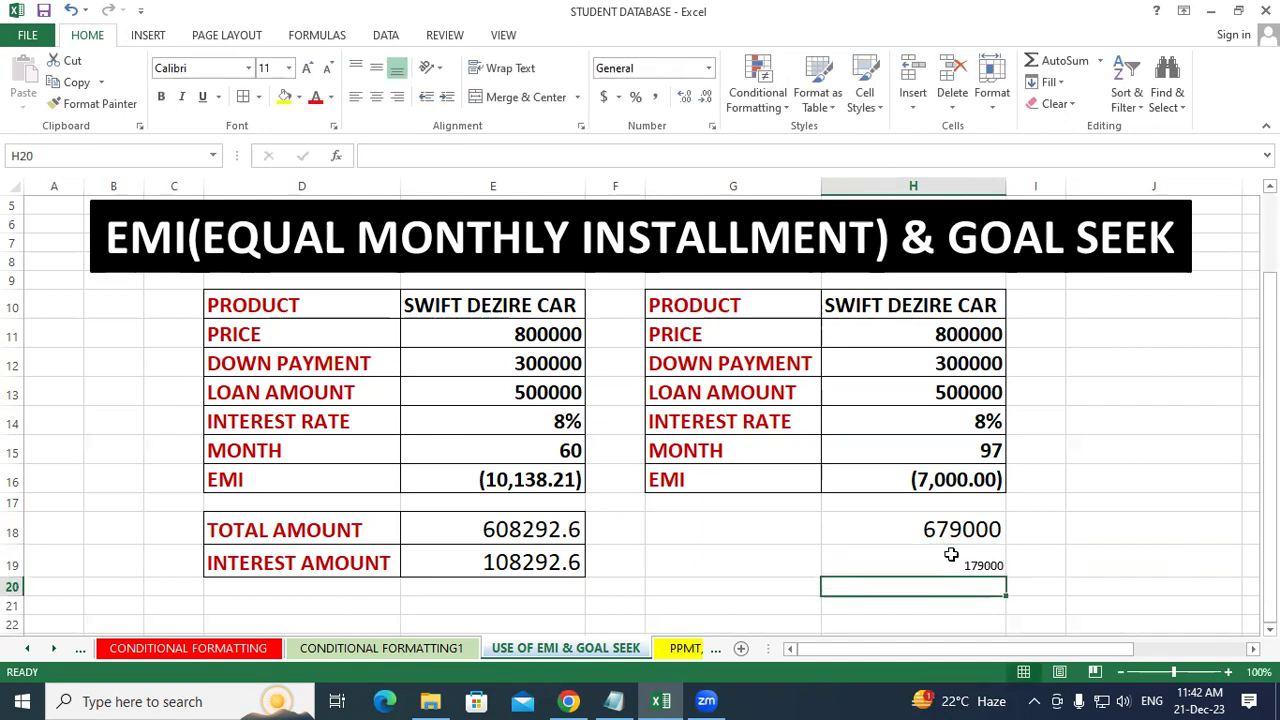
{"action": "left_click", "coordinate": [554, 566]}
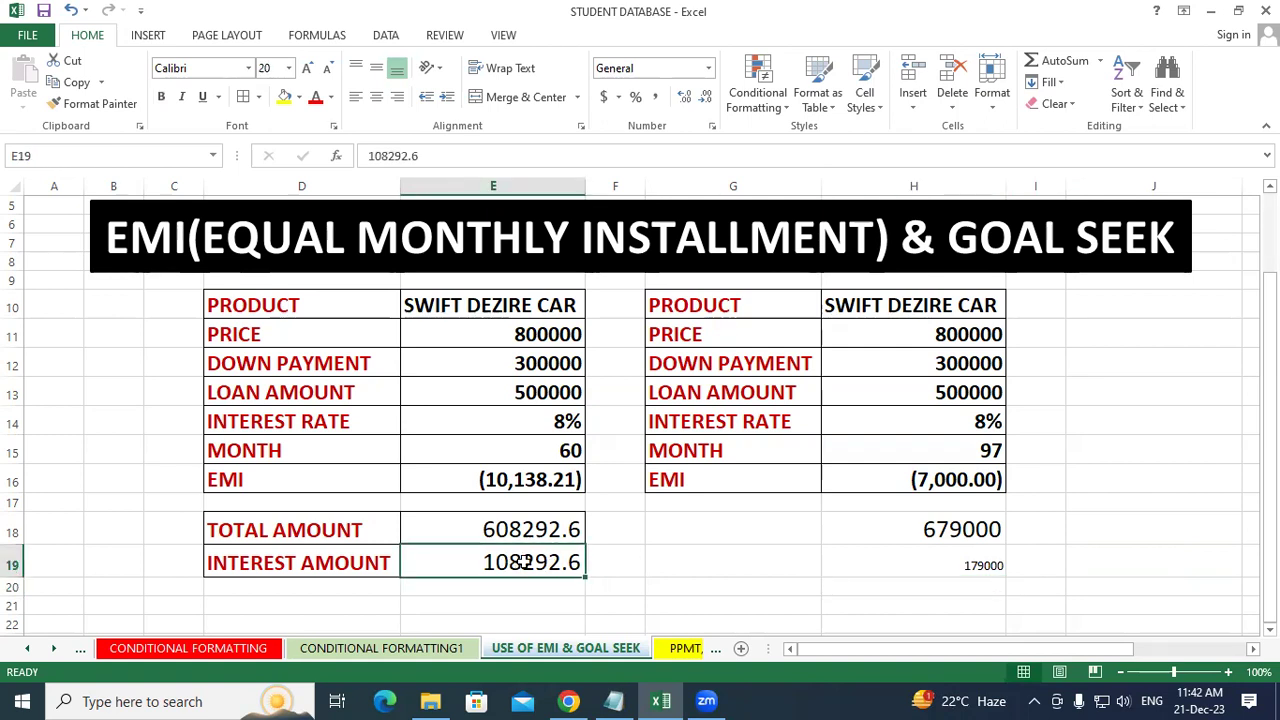
{"action": "left_click", "coordinate": [900, 572]}
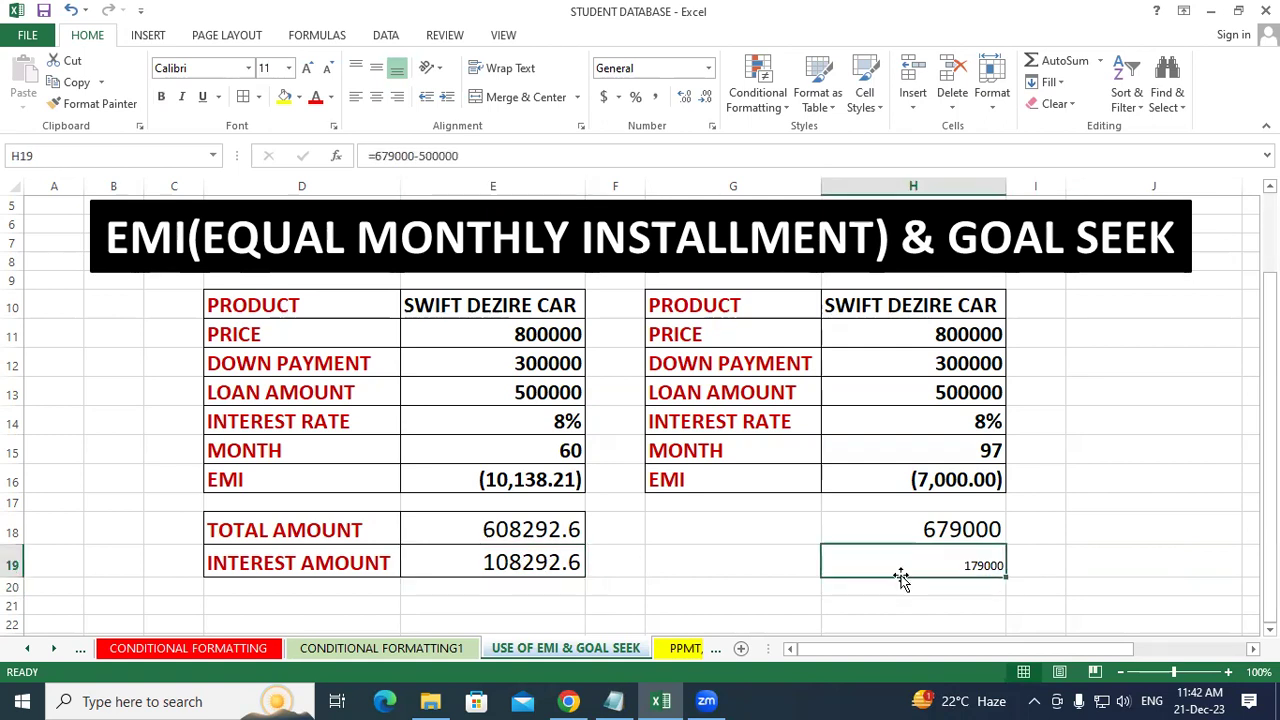
Copy H13's bold, bordered formatting onto H19 with Format Painter
{"action": "left_click", "coordinate": [952, 397]}
{"action": "left_click", "coordinate": [92, 103]}
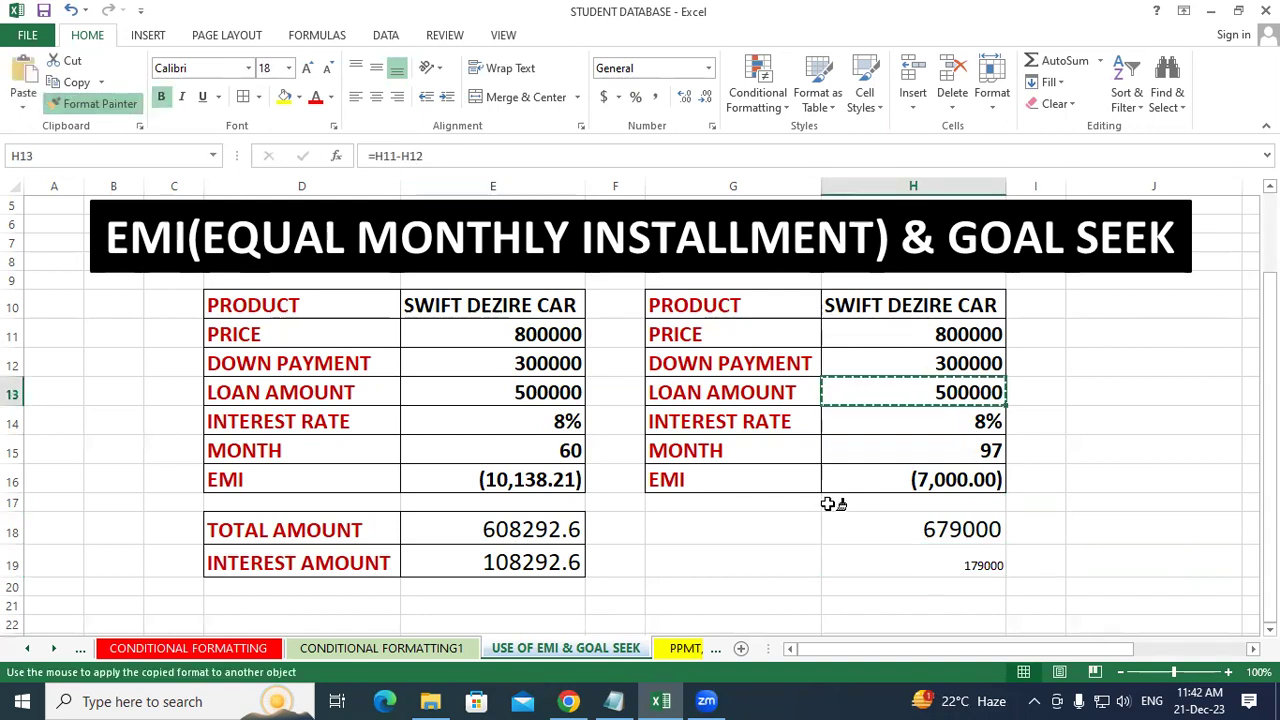
{"action": "left_click", "coordinate": [998, 565]}
{"action": "left_click", "coordinate": [1110, 564]}
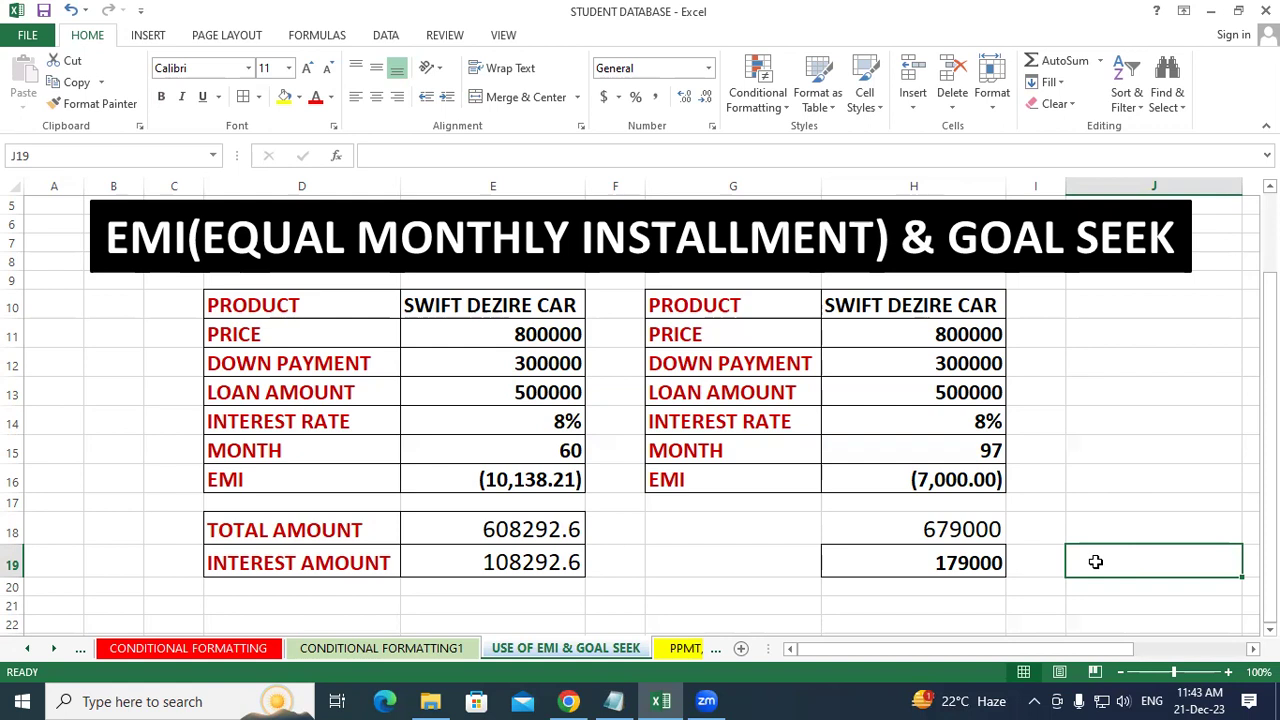
{"action": "left_click", "coordinate": [971, 451]}
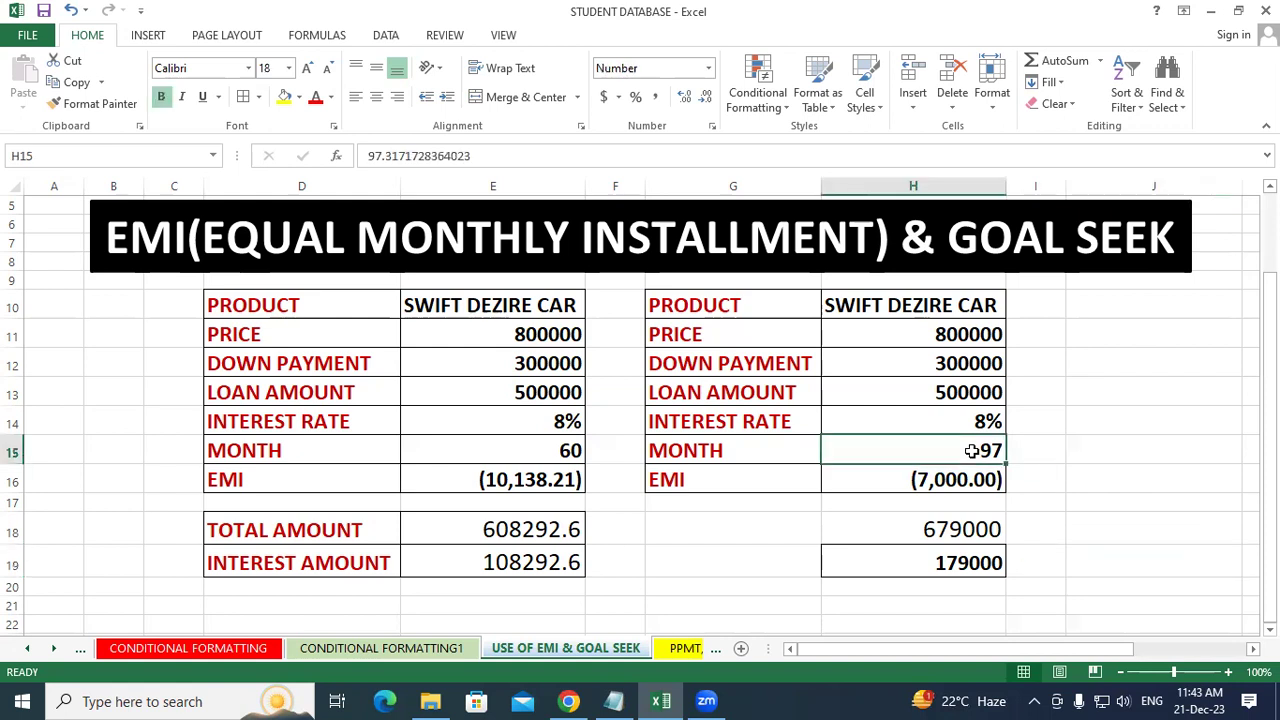
{"action": "left_click", "coordinate": [1048, 539]}
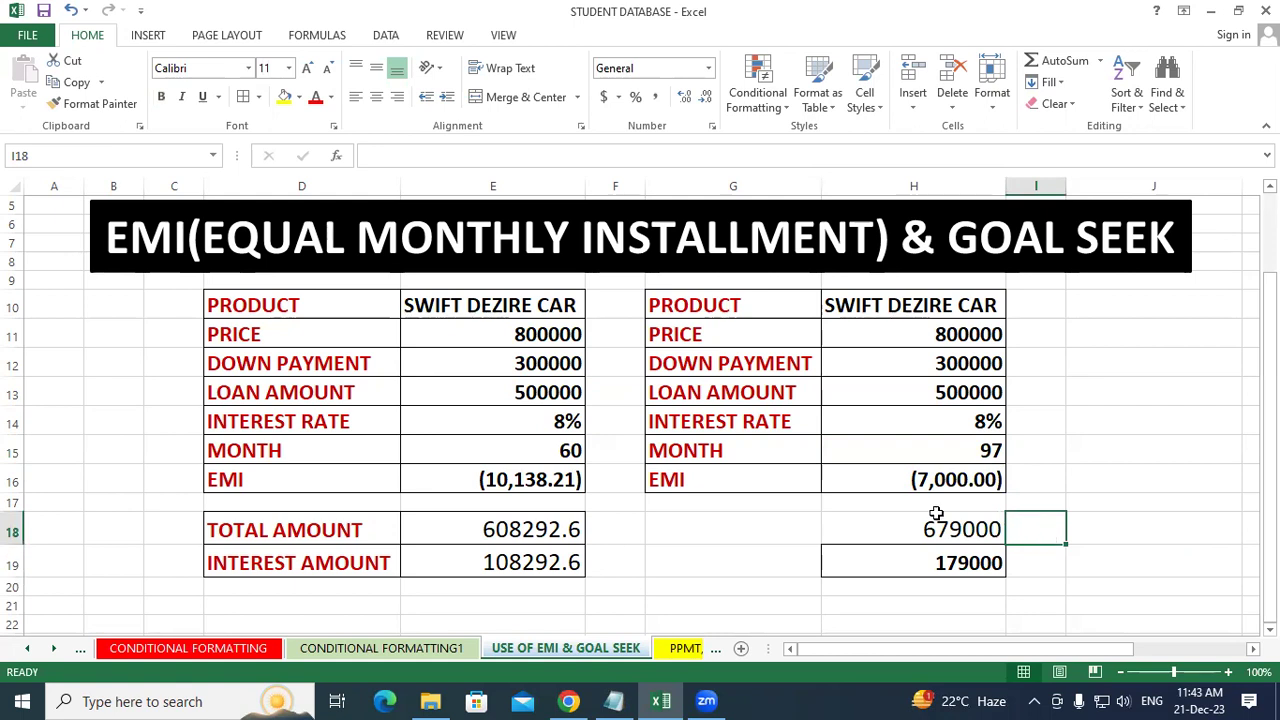
Copy the TOTAL AMOUNT and INTEREST AMOUNT labels into G18:G19
{"action": "left_click_drag", "start_coordinate": [344, 524], "coordinate": [343, 551]}
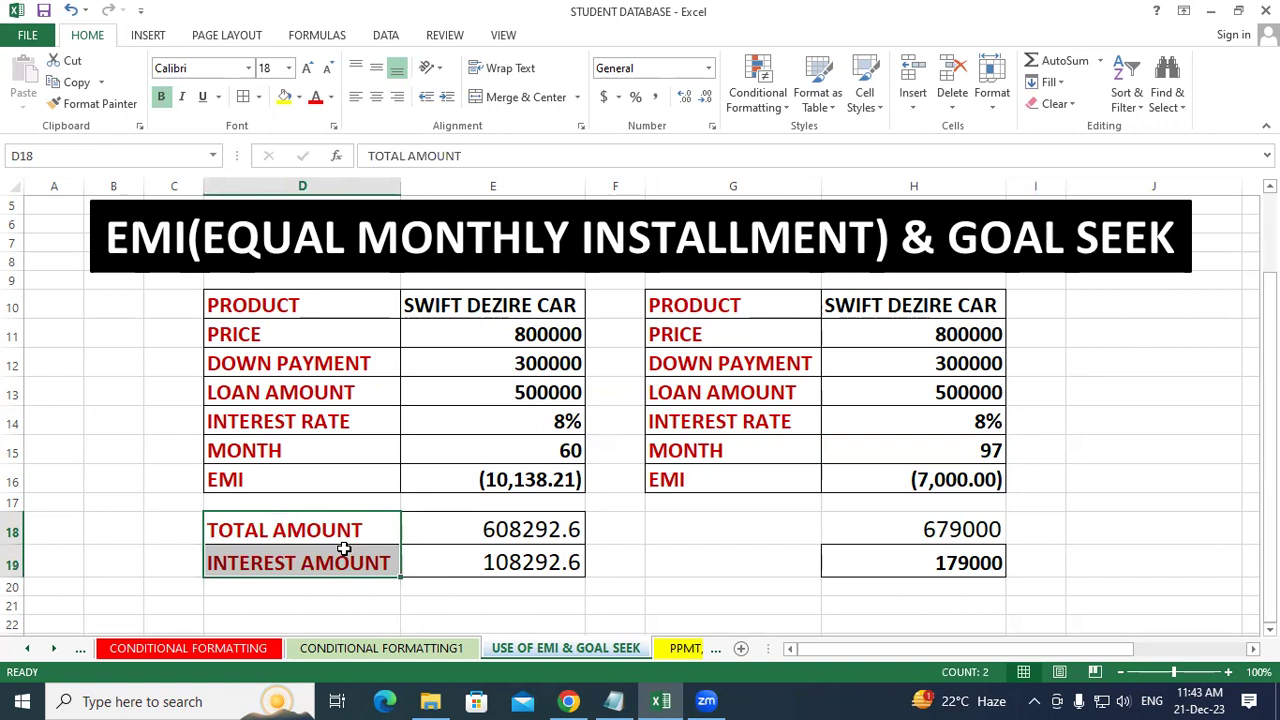
{"action": "right_click", "coordinate": [343, 551]}
{"action": "left_click", "coordinate": [696, 524]}
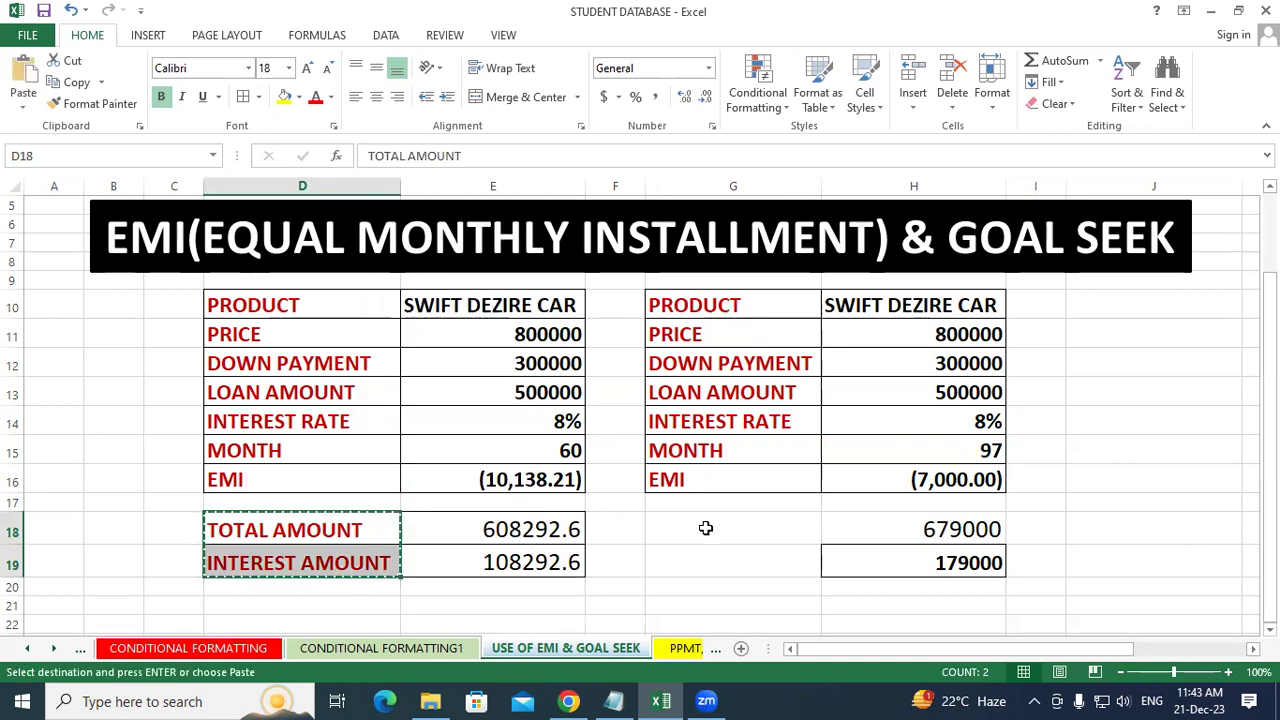
{"action": "left_click", "coordinate": [706, 530]}
{"action": "right_click", "coordinate": [706, 530]}
{"action": "left_click", "coordinate": [747, 236]}
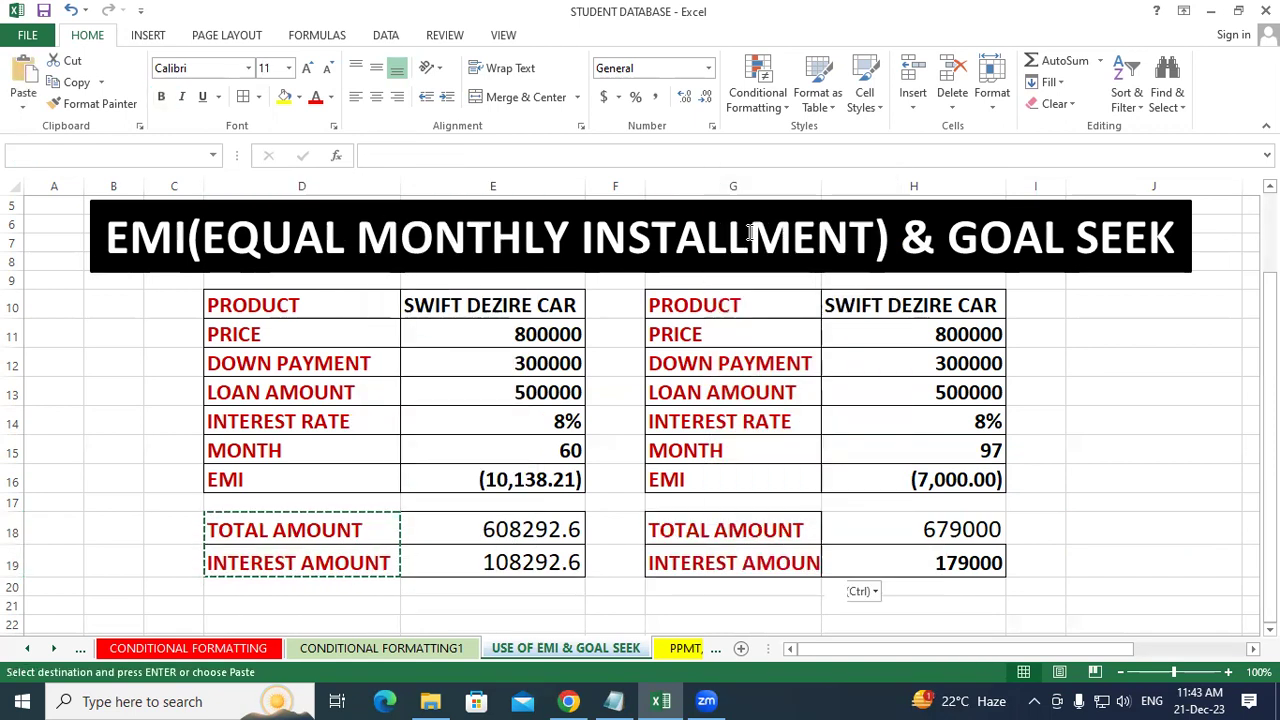
{"action": "left_click", "coordinate": [1114, 557]}
{"action": "left_click_drag", "start_coordinate": [803, 531], "coordinate": [900, 565]}
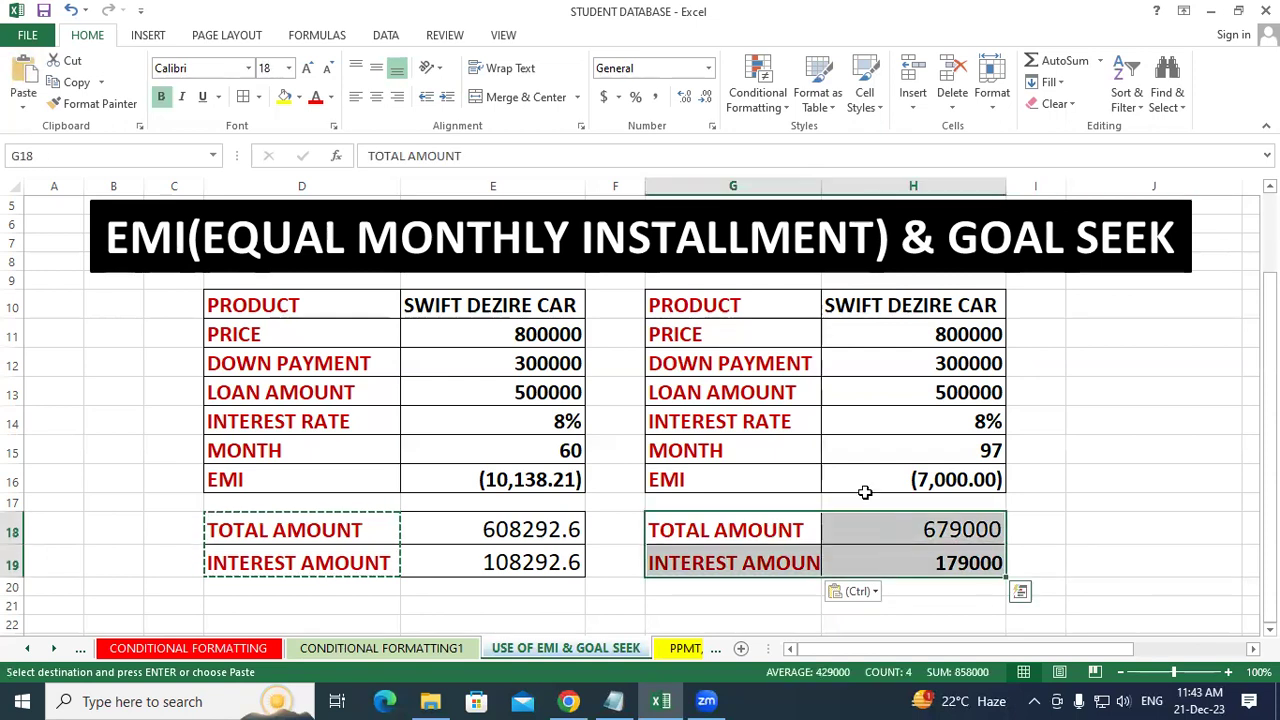
{"action": "key", "text": "Escape"}
{"action": "left_click", "coordinate": [1163, 550]}
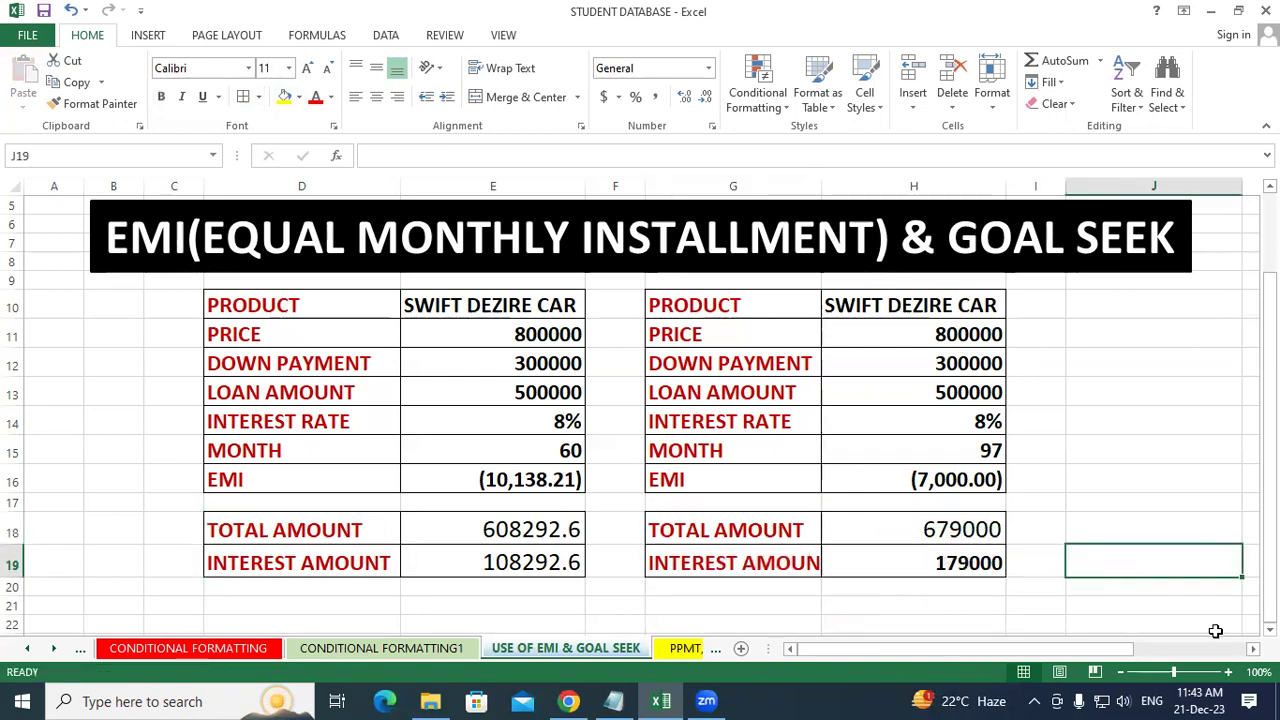
Duplicate the loan table G10:H16 into J10 and autofit column K
{"action": "scroll", "coordinate": [1163, 550], "scroll_direction": "right", "scroll_amount": 2}
{"action": "scroll", "coordinate": [1114, 514], "scroll_direction": "right", "scroll_amount": 3}
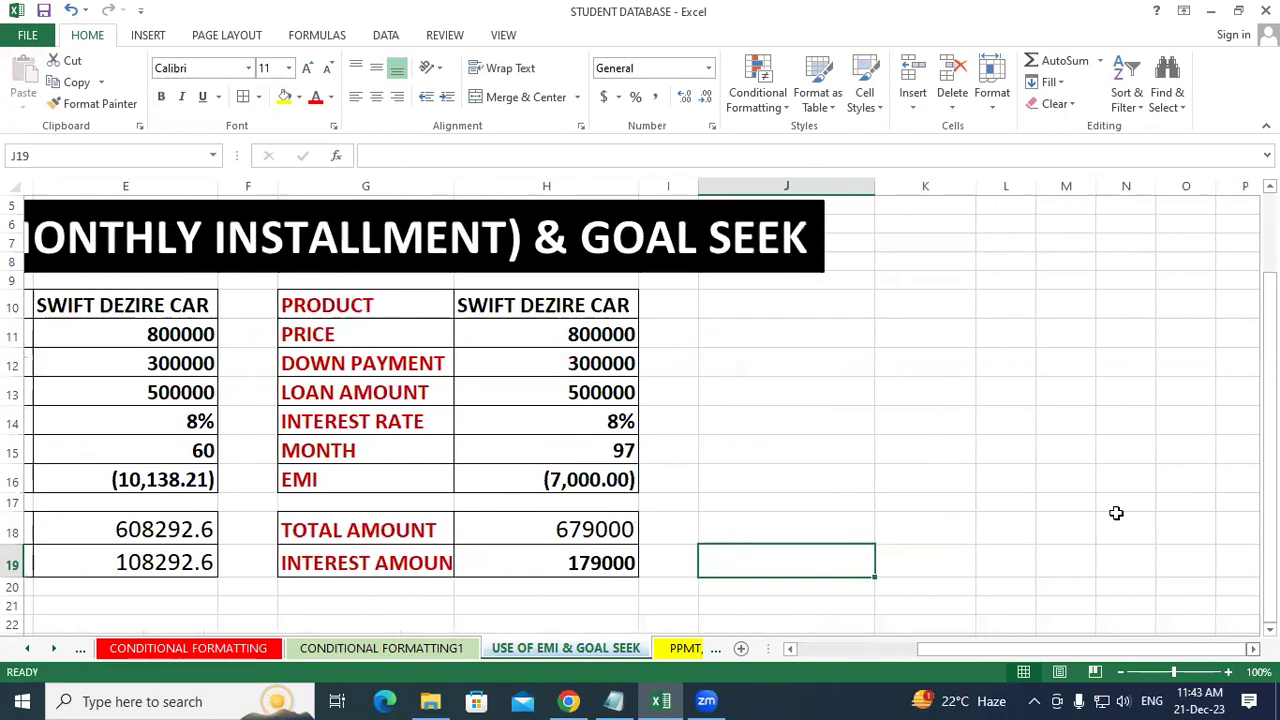
{"action": "mouse_move", "coordinate": [377, 296]}
{"action": "left_mouse_down"}
{"action": "mouse_move", "coordinate": [578, 456]}
{"action": "mouse_move", "coordinate": [572, 482]}
{"action": "left_mouse_up"}
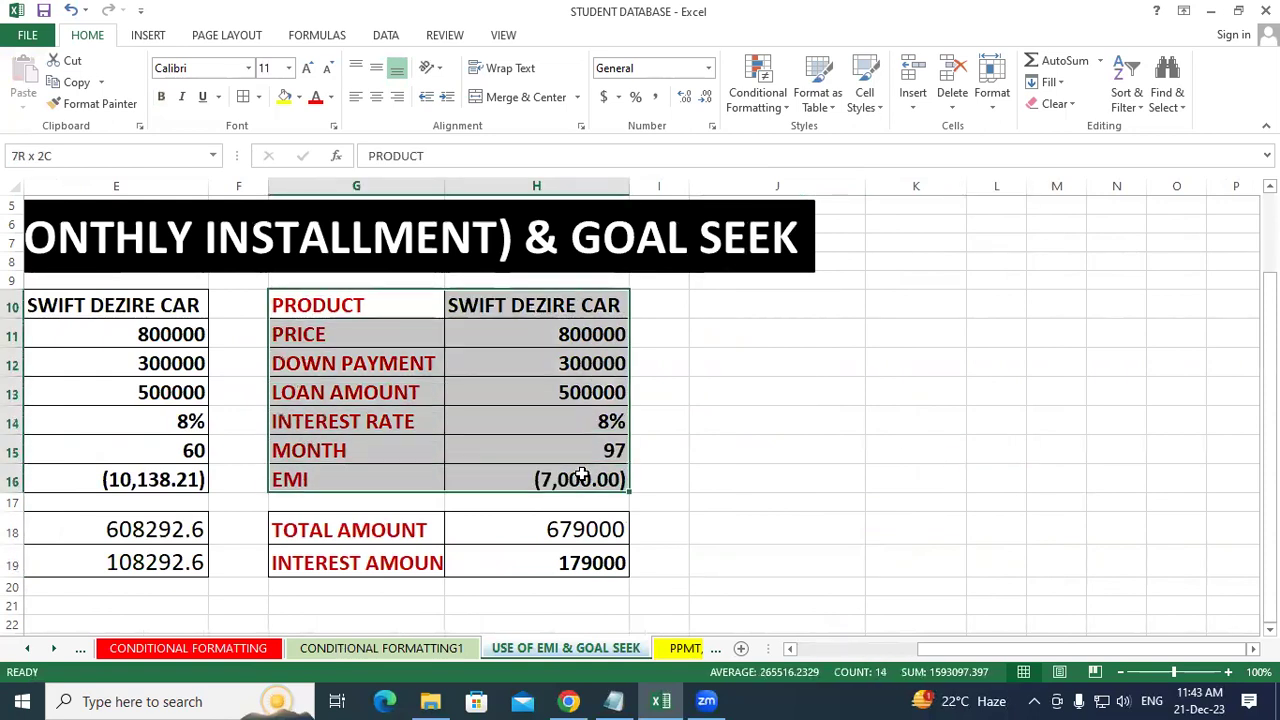
{"action": "right_click", "coordinate": [566, 445]}
{"action": "left_click", "coordinate": [610, 103]}
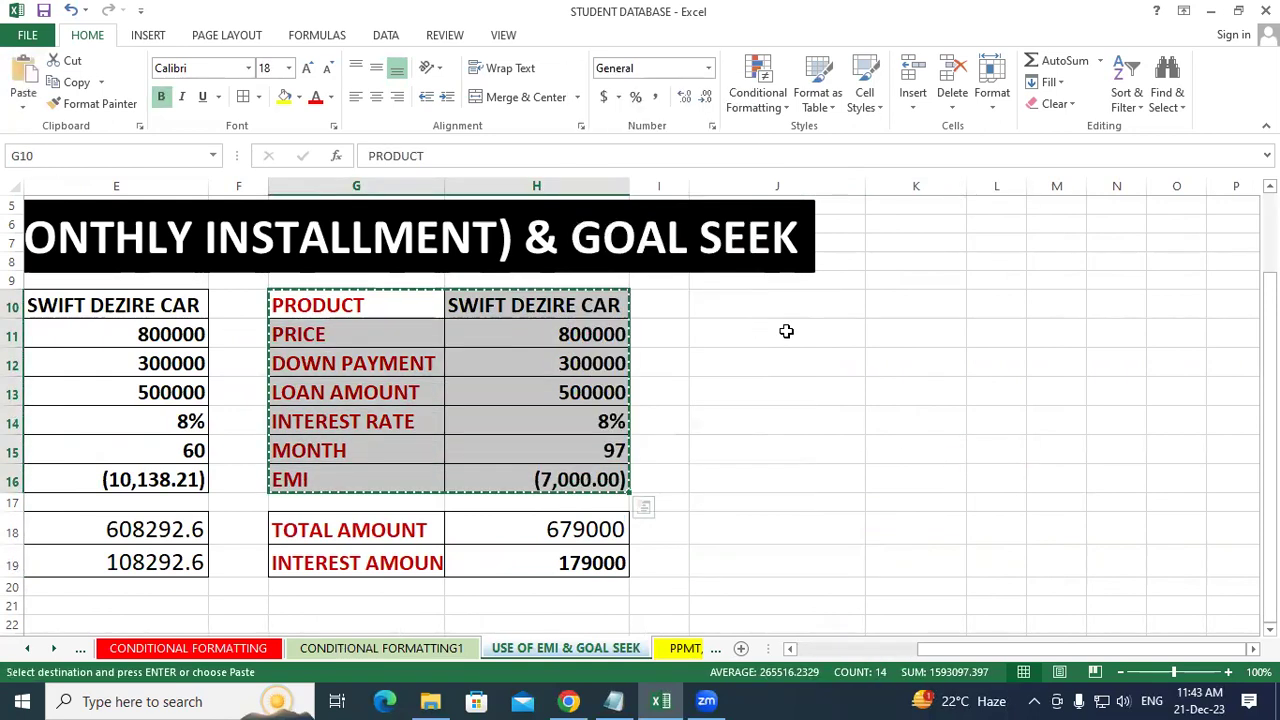
{"action": "left_click", "coordinate": [763, 300]}
{"action": "right_click", "coordinate": [763, 302]}
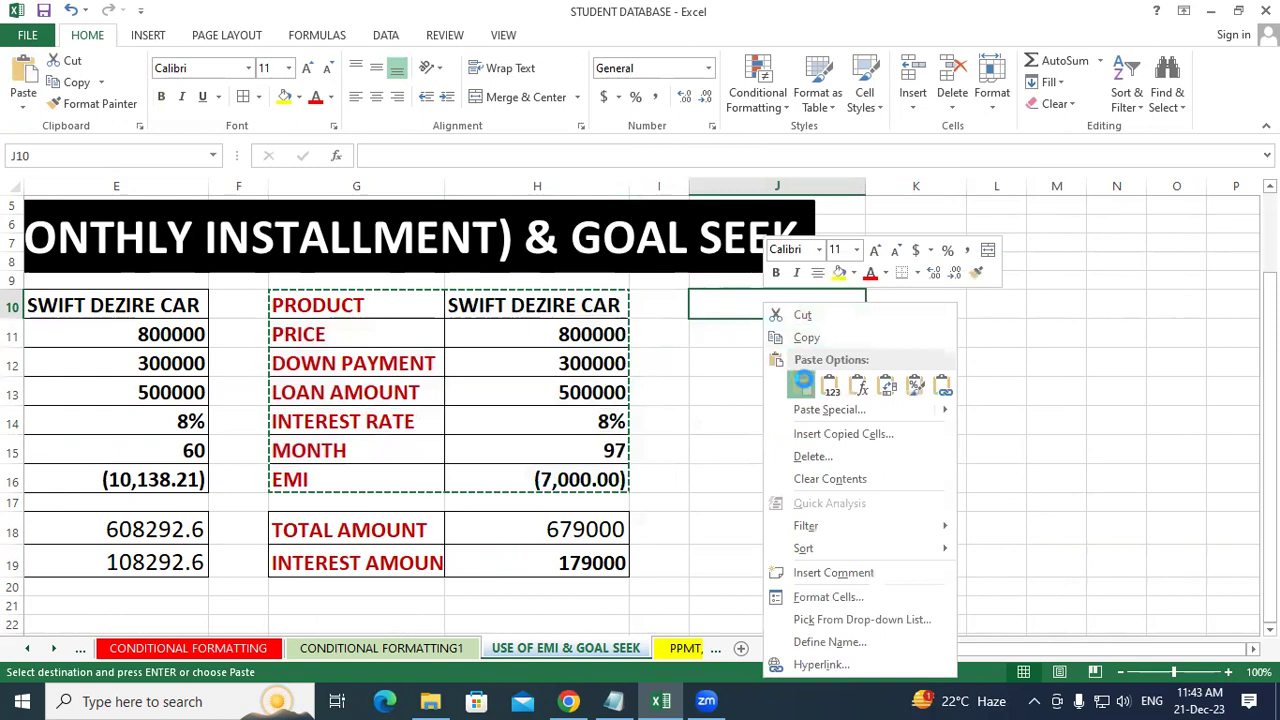
{"action": "left_click", "coordinate": [803, 386]}
{"action": "double_click", "coordinate": [965, 185]}
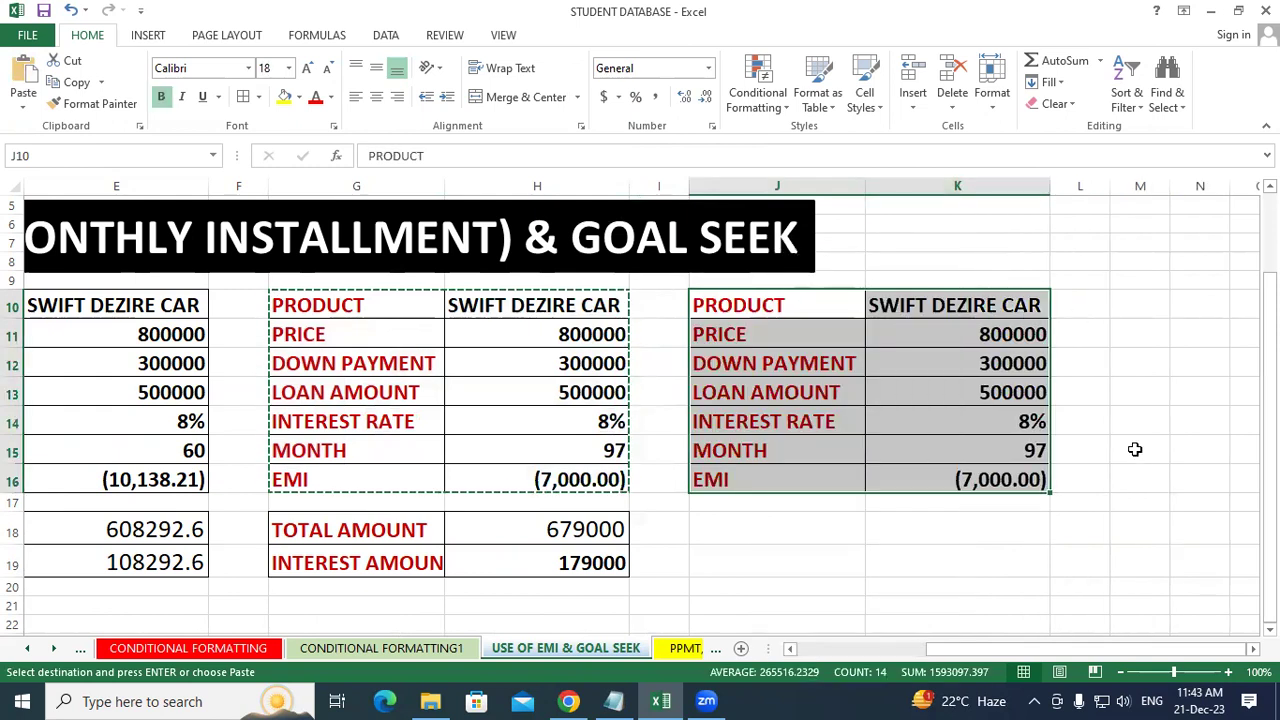
{"action": "left_click", "coordinate": [1138, 452]}
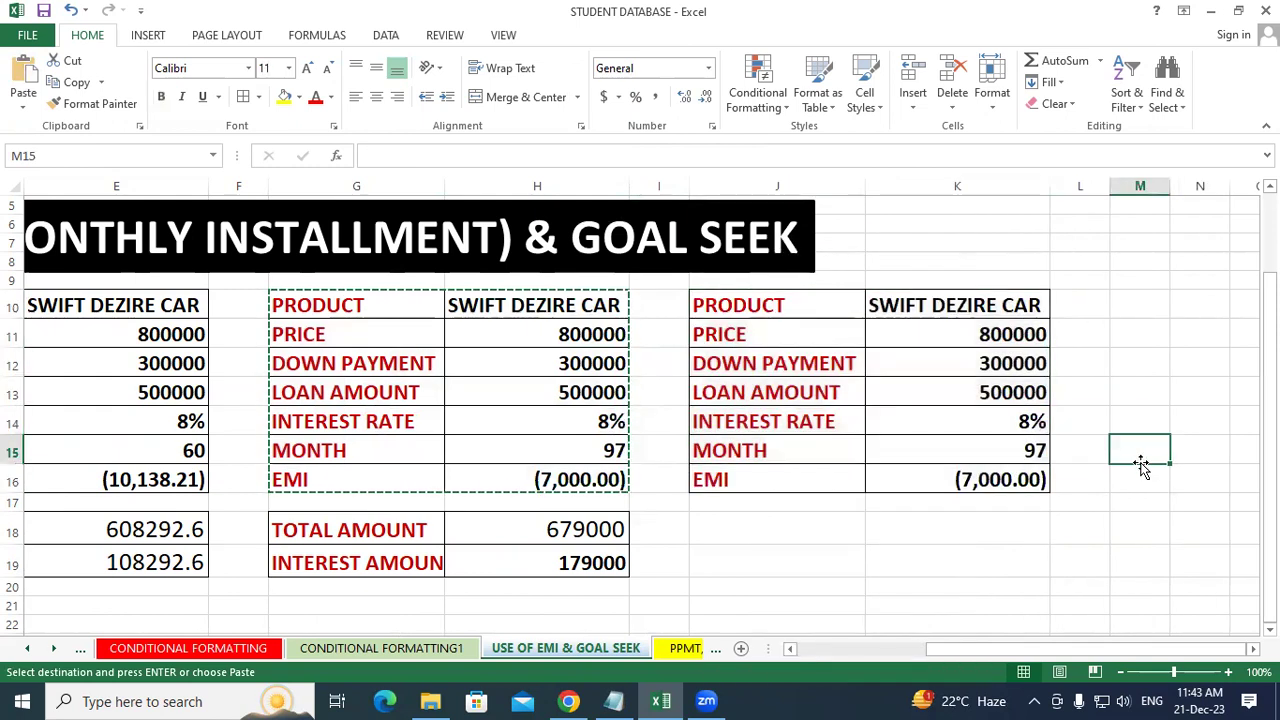
Open Goal Seek with the third table's EMI cell K16 selected
{"action": "left_click", "coordinate": [988, 482]}
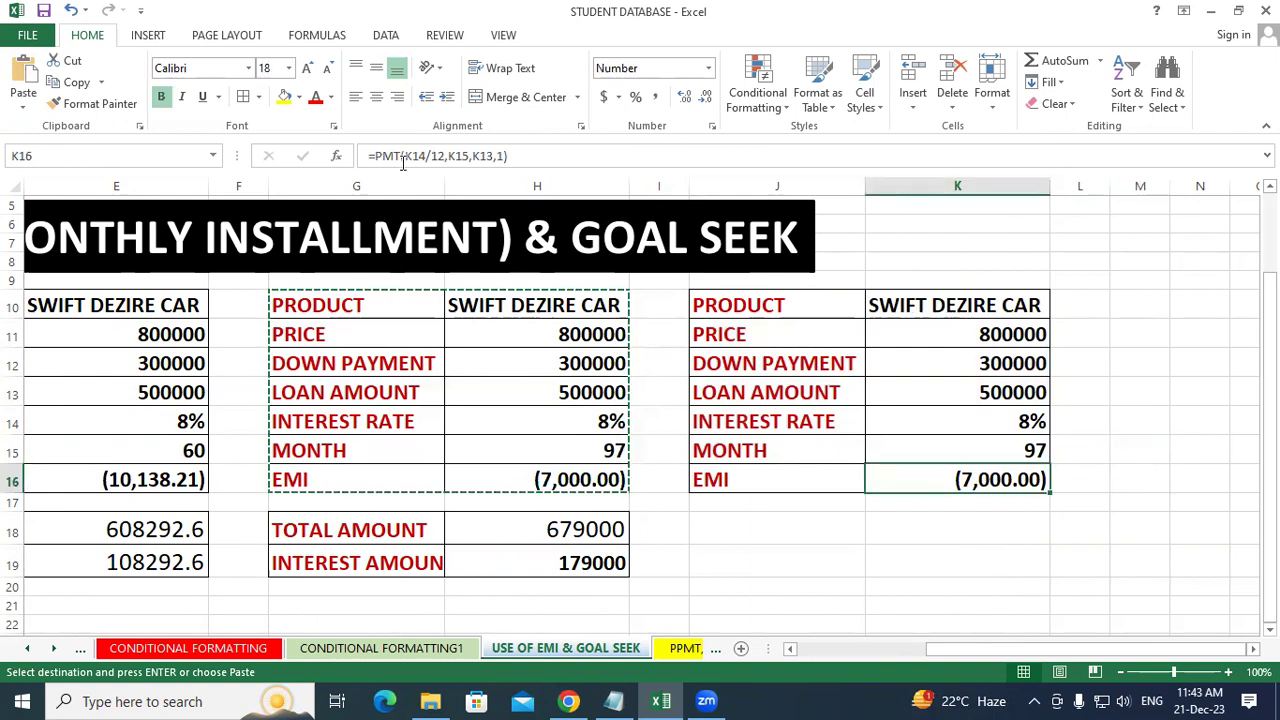
{"action": "left_click", "coordinate": [388, 38]}
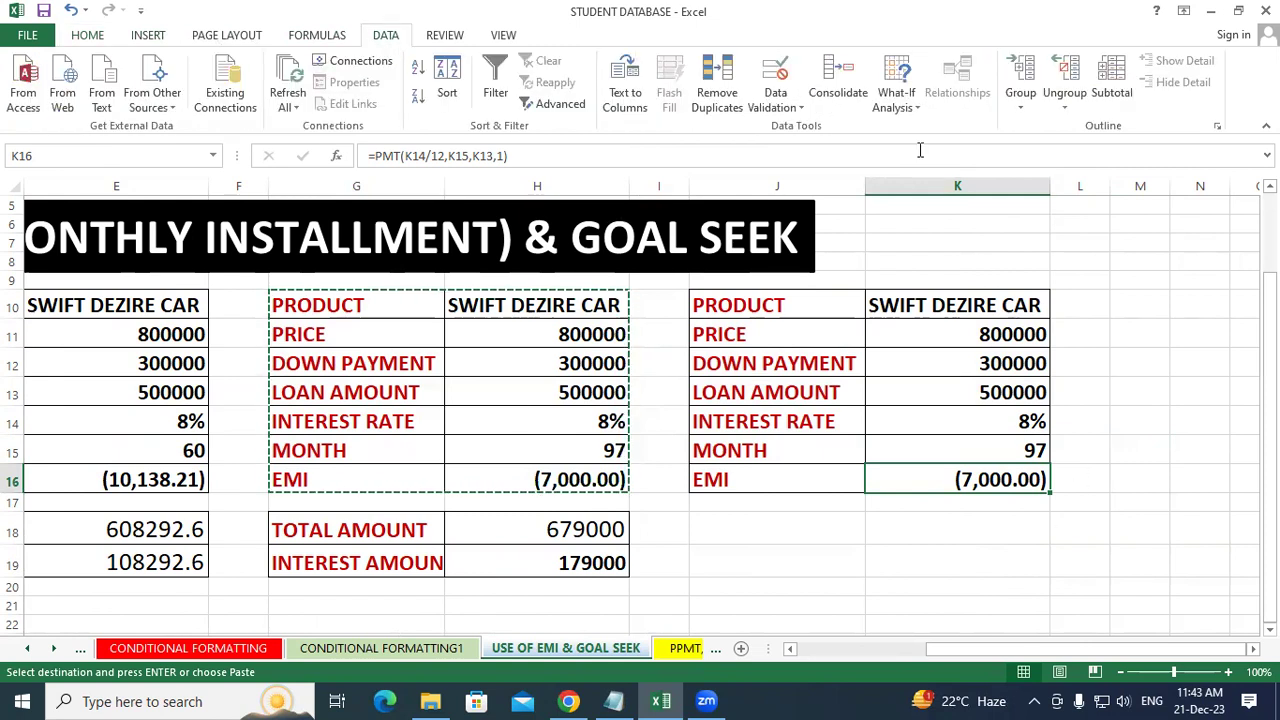
{"action": "left_click", "coordinate": [897, 98]}
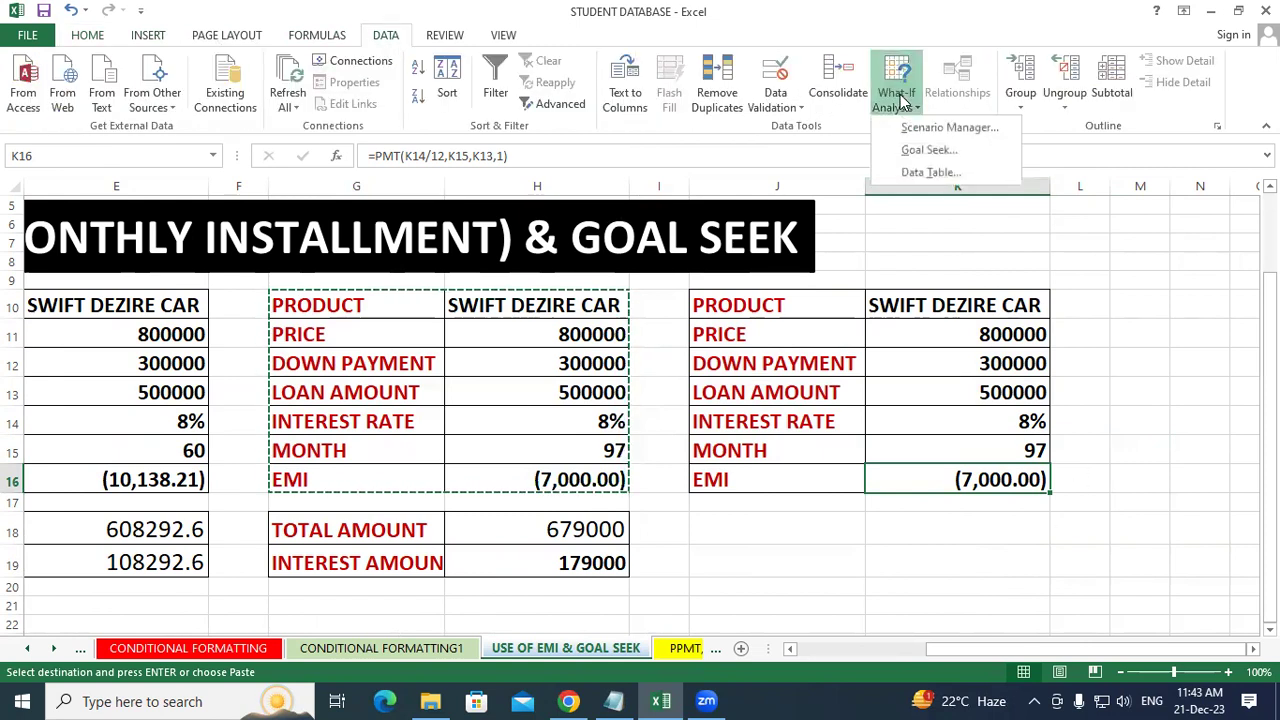
{"action": "left_click", "coordinate": [930, 150]}
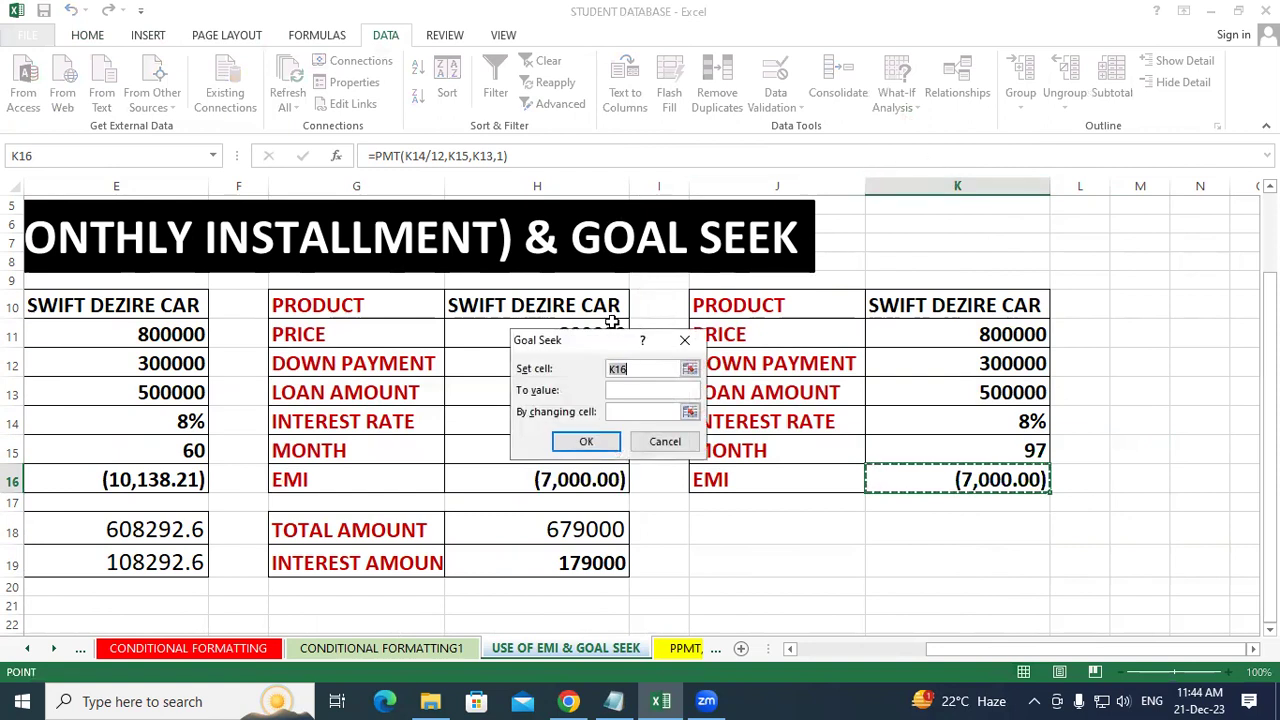
Goal Seek K16 to (30000) by changing K15, giving 18 months
{"action": "left_click_drag", "start_coordinate": [608, 345], "coordinate": [767, 359]}
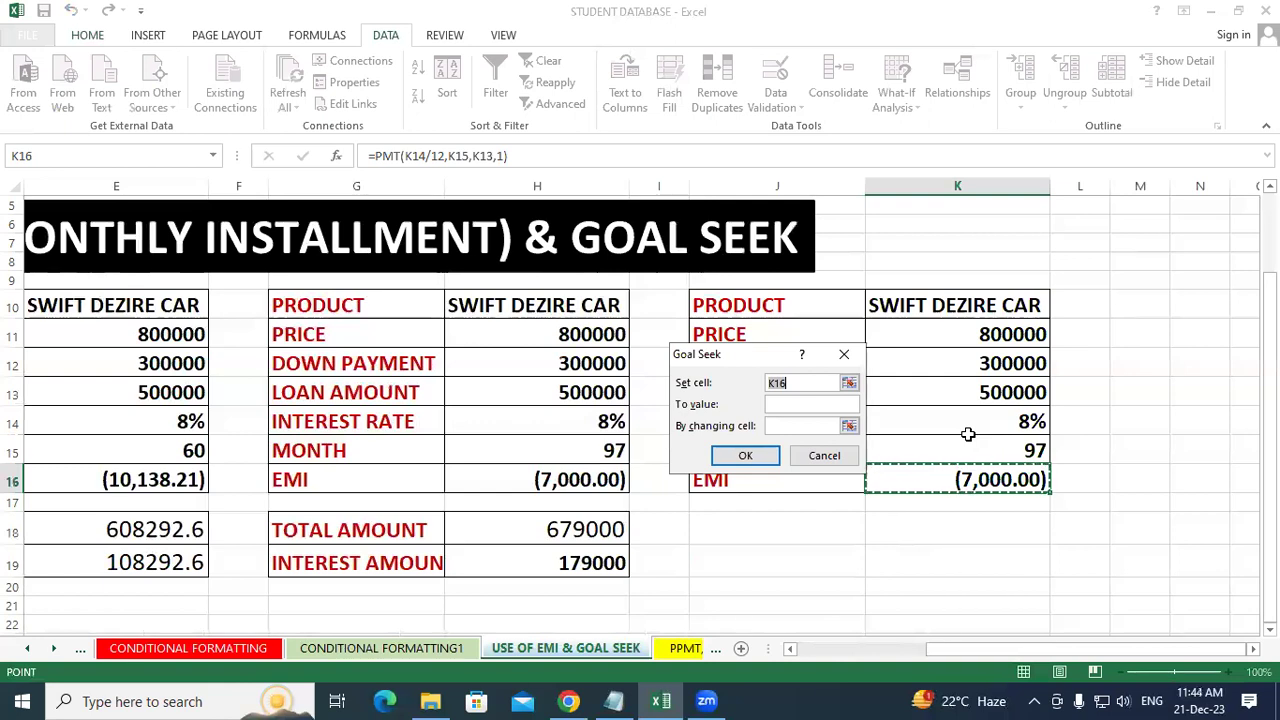
{"action": "left_click", "coordinate": [810, 405]}
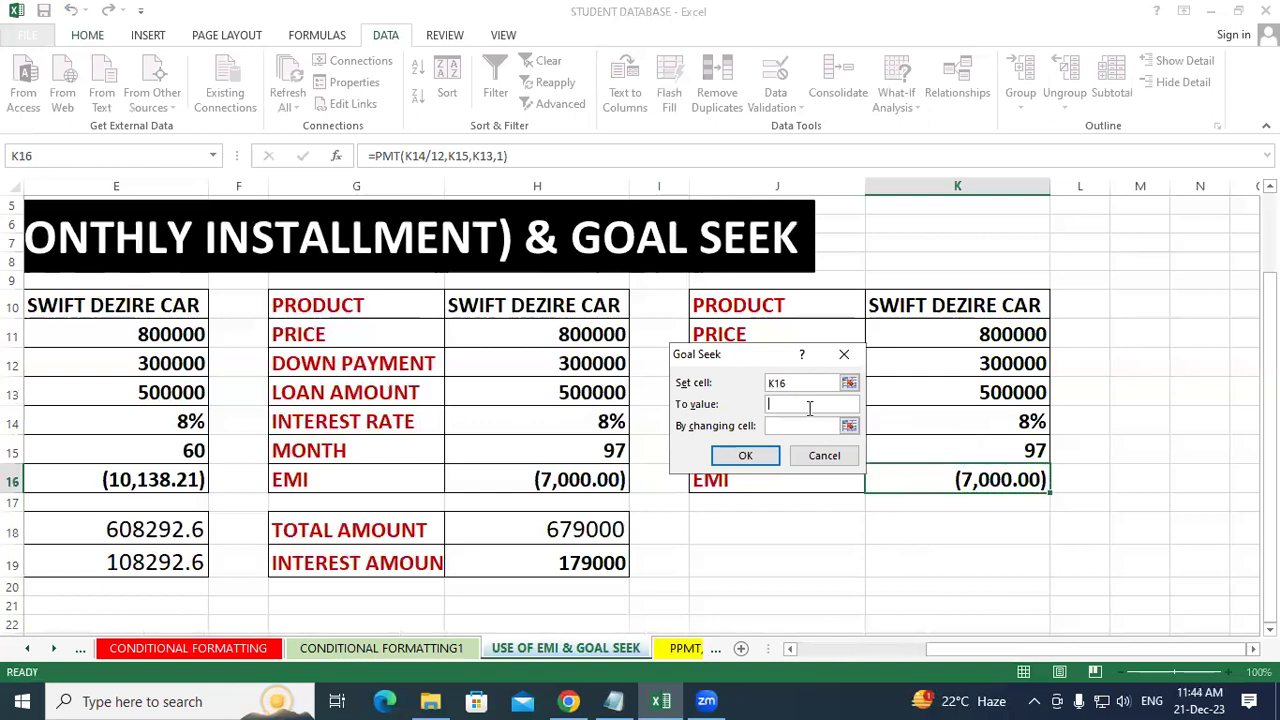
{"action": "type", "text": "("}
{"action": "type", "text": "30000"}
{"action": "left_click", "coordinate": [790, 427]}
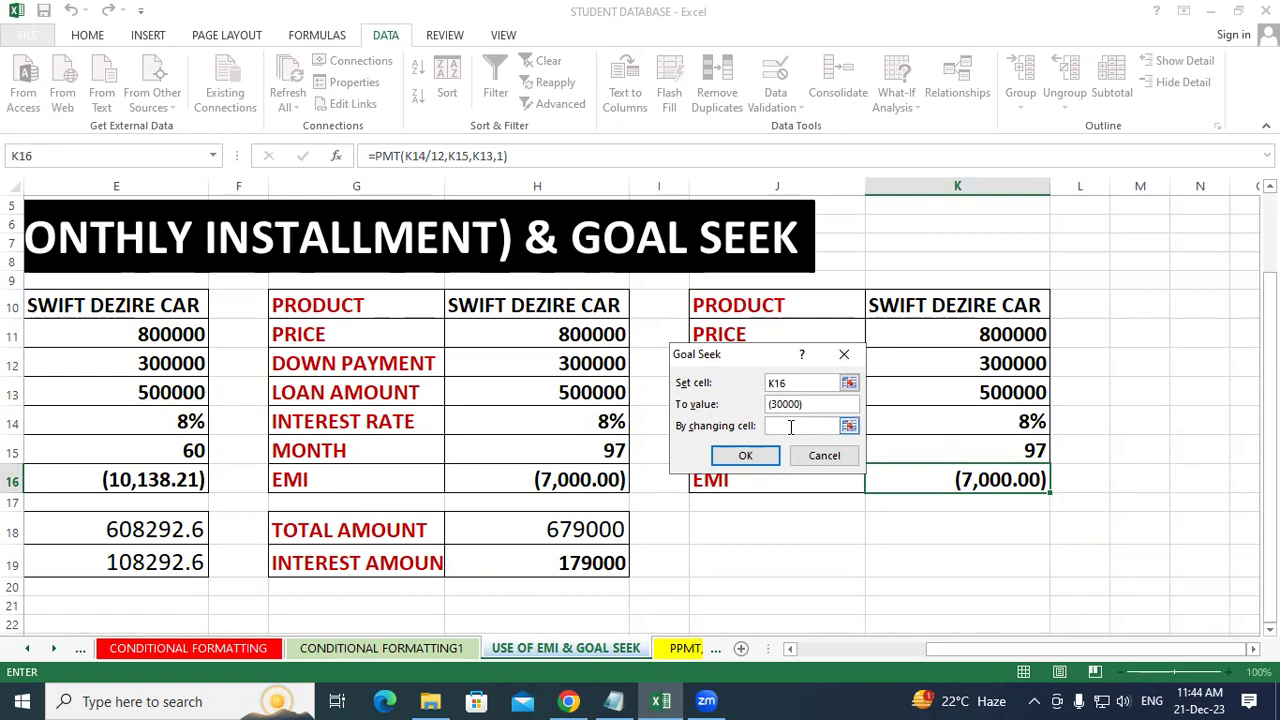
{"action": "left_click", "coordinate": [962, 449]}
{"action": "left_click", "coordinate": [750, 456]}
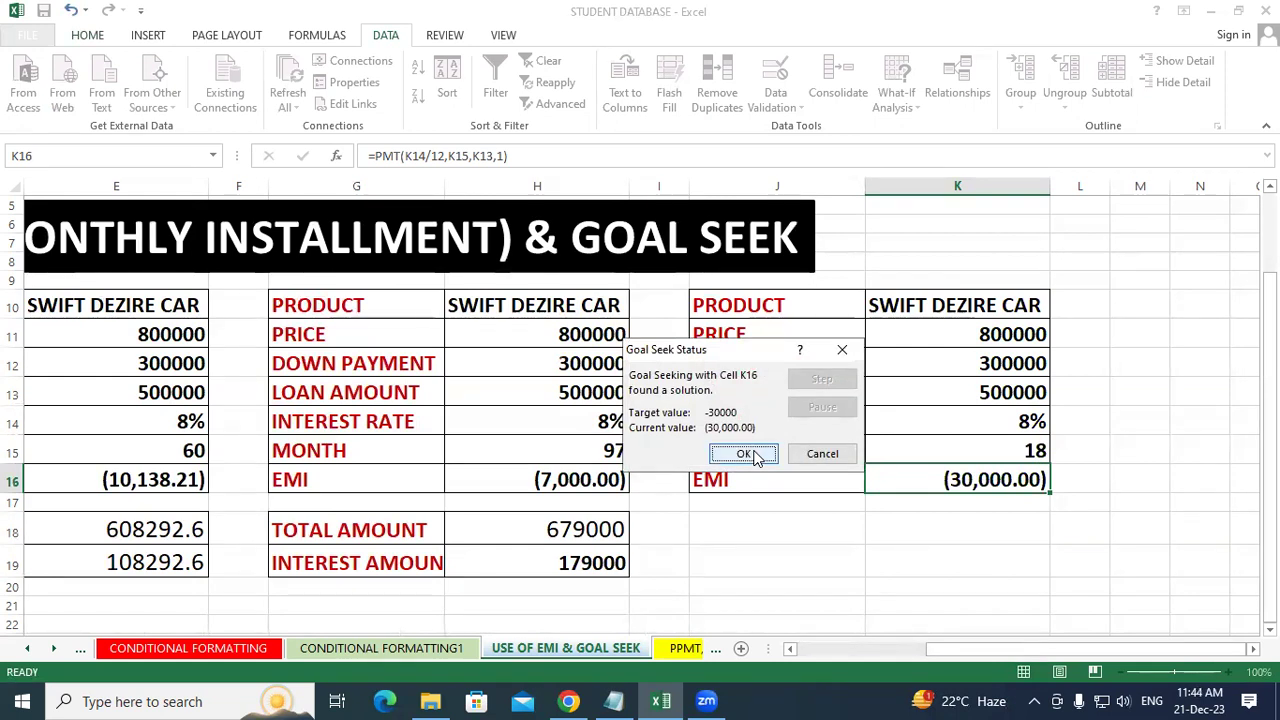
{"action": "left_click", "coordinate": [755, 456]}
{"action": "left_click", "coordinate": [765, 521]}
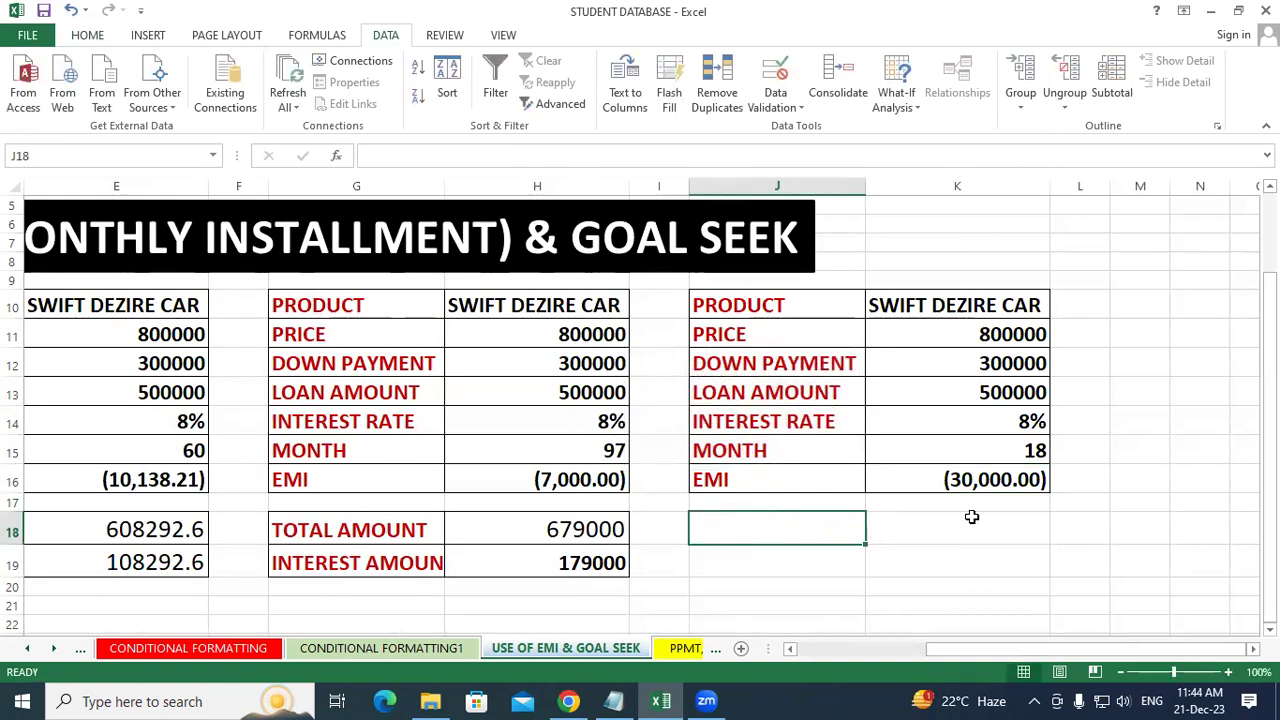
{"action": "left_click", "coordinate": [995, 452]}
{"action": "left_click", "coordinate": [955, 480]}
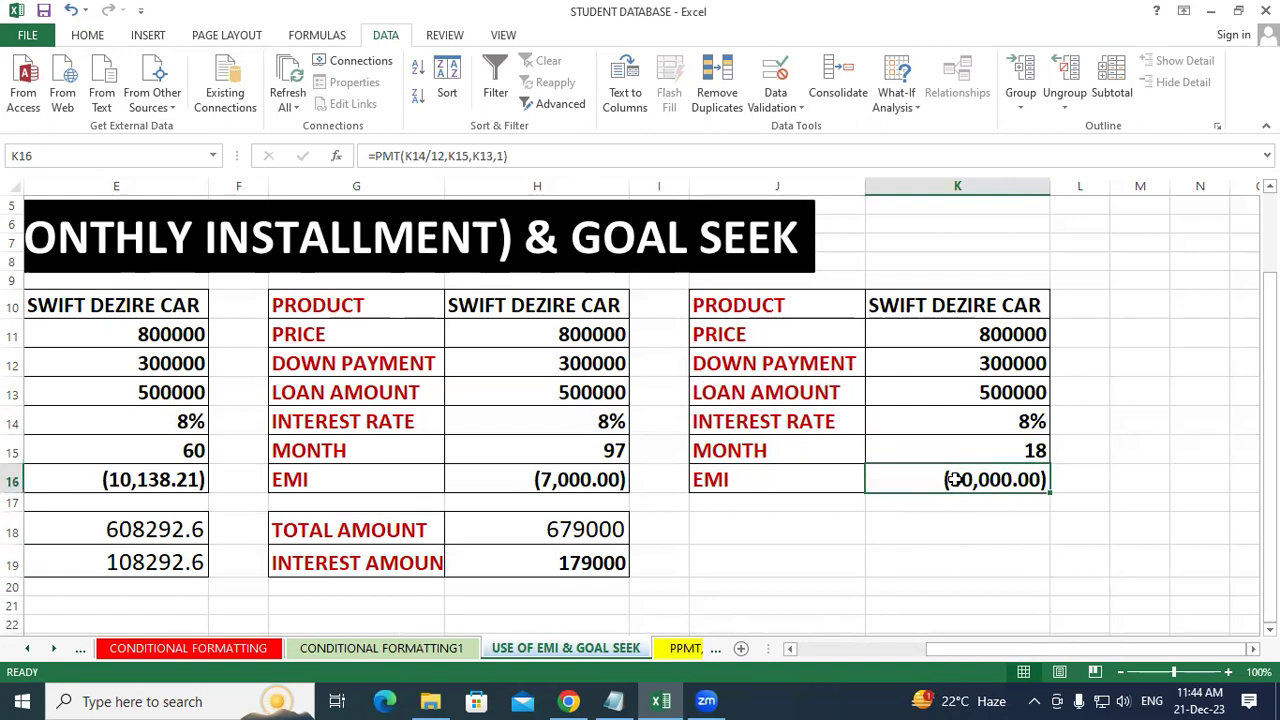
{"action": "left_click", "coordinate": [595, 450]}
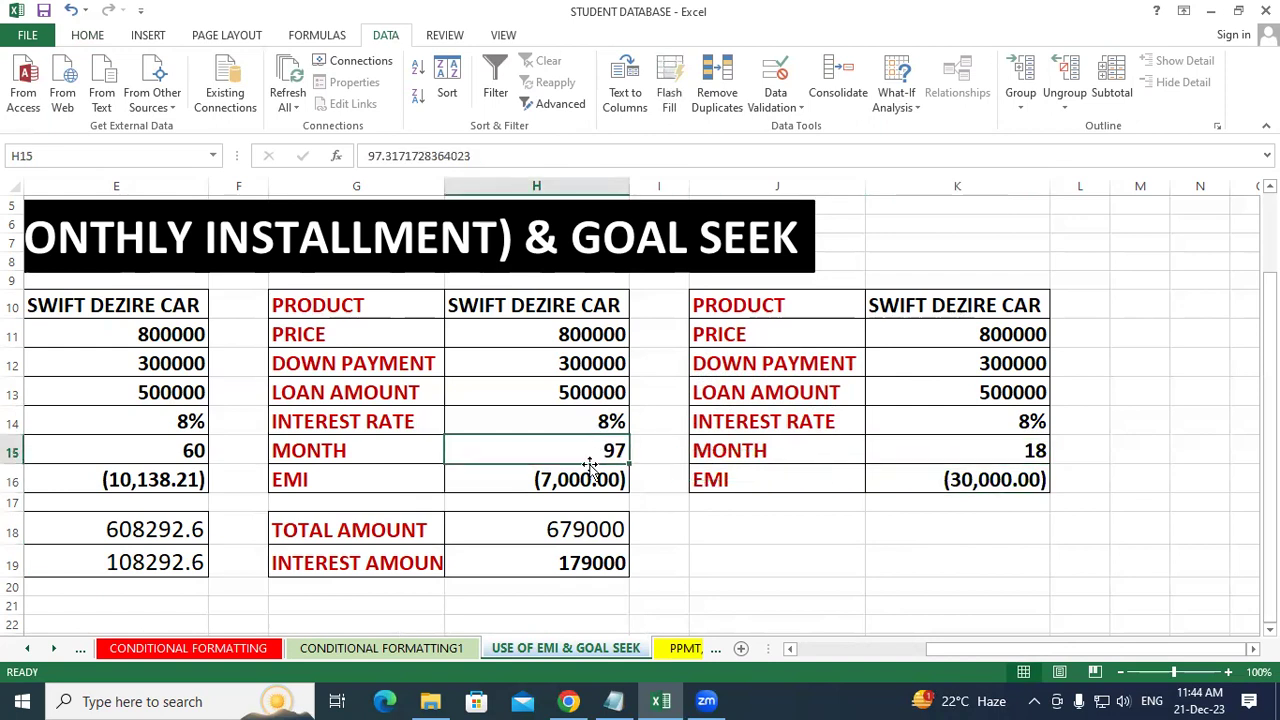
{"action": "left_click", "coordinate": [576, 480]}
{"action": "left_click_drag", "start_coordinate": [176, 334], "coordinate": [157, 540]}
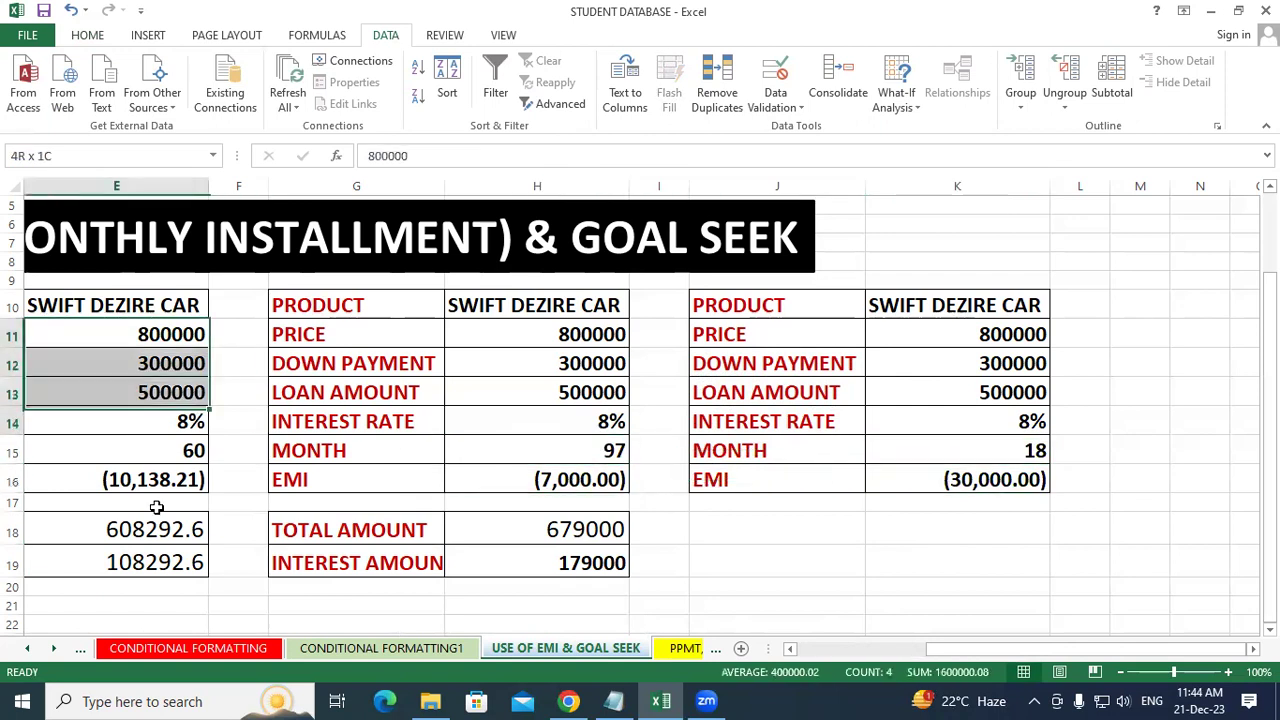
{"action": "left_click", "coordinate": [1053, 541]}
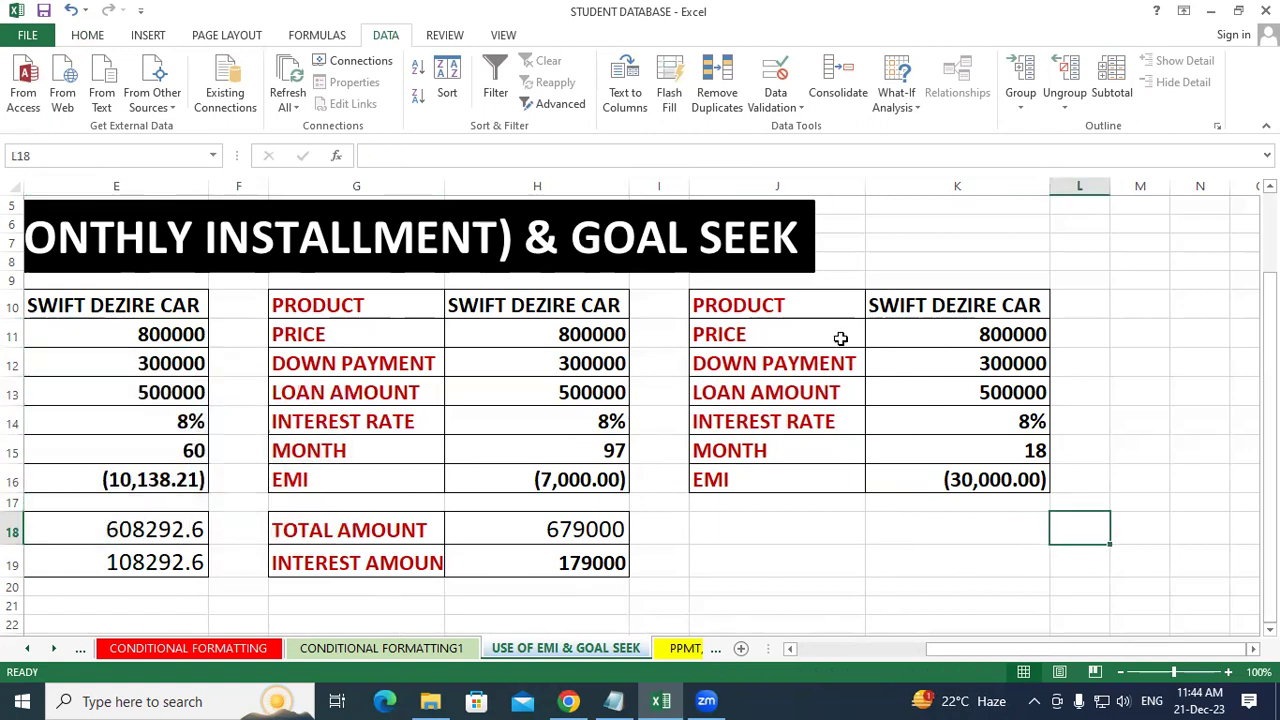
{"action": "mouse_move", "coordinate": [794, 298]}
{"action": "left_mouse_down"}
{"action": "mouse_move", "coordinate": [986, 450]}
{"action": "mouse_move", "coordinate": [973, 558]}
{"action": "left_mouse_up"}
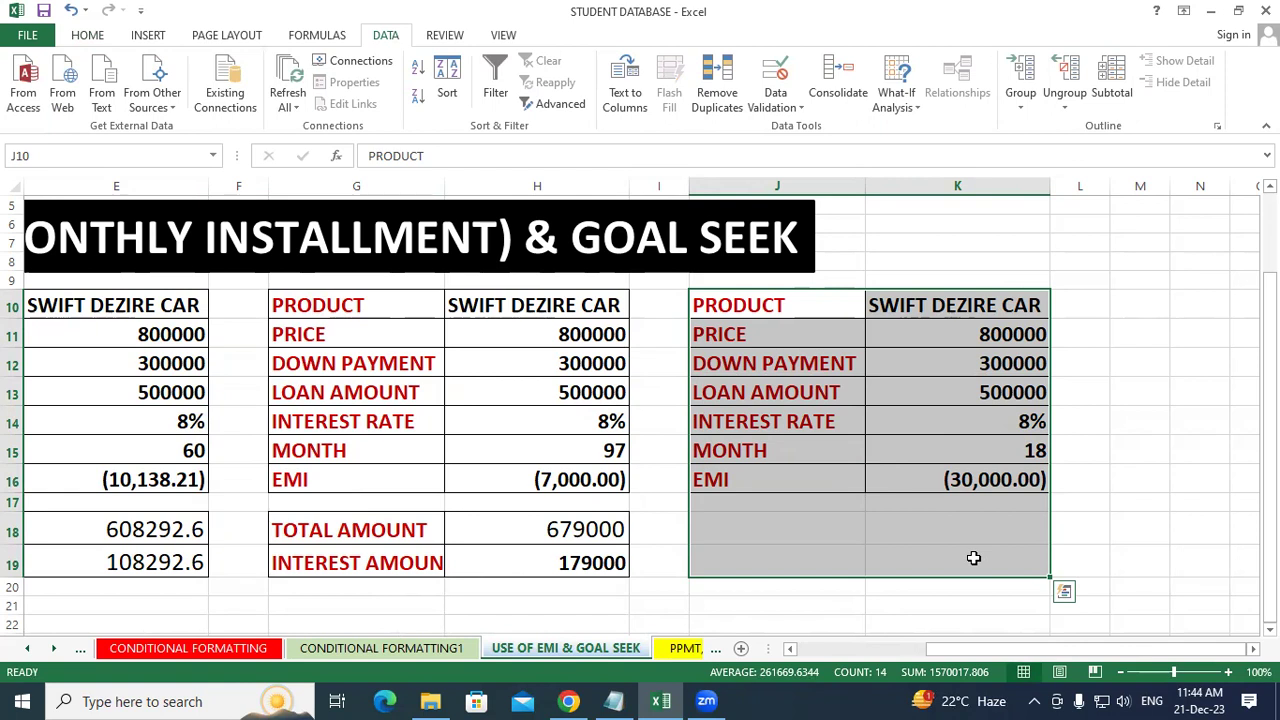
{"action": "left_click", "coordinate": [973, 558]}
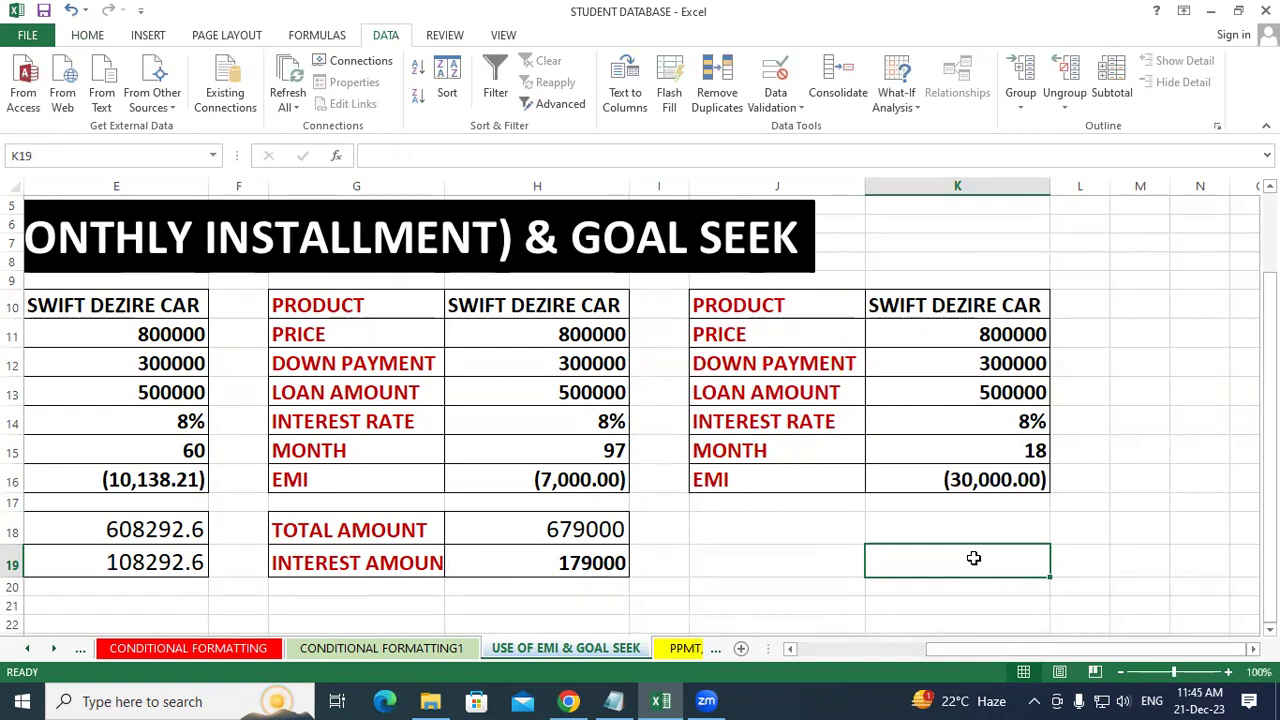
{"action": "left_click", "coordinate": [597, 443]}
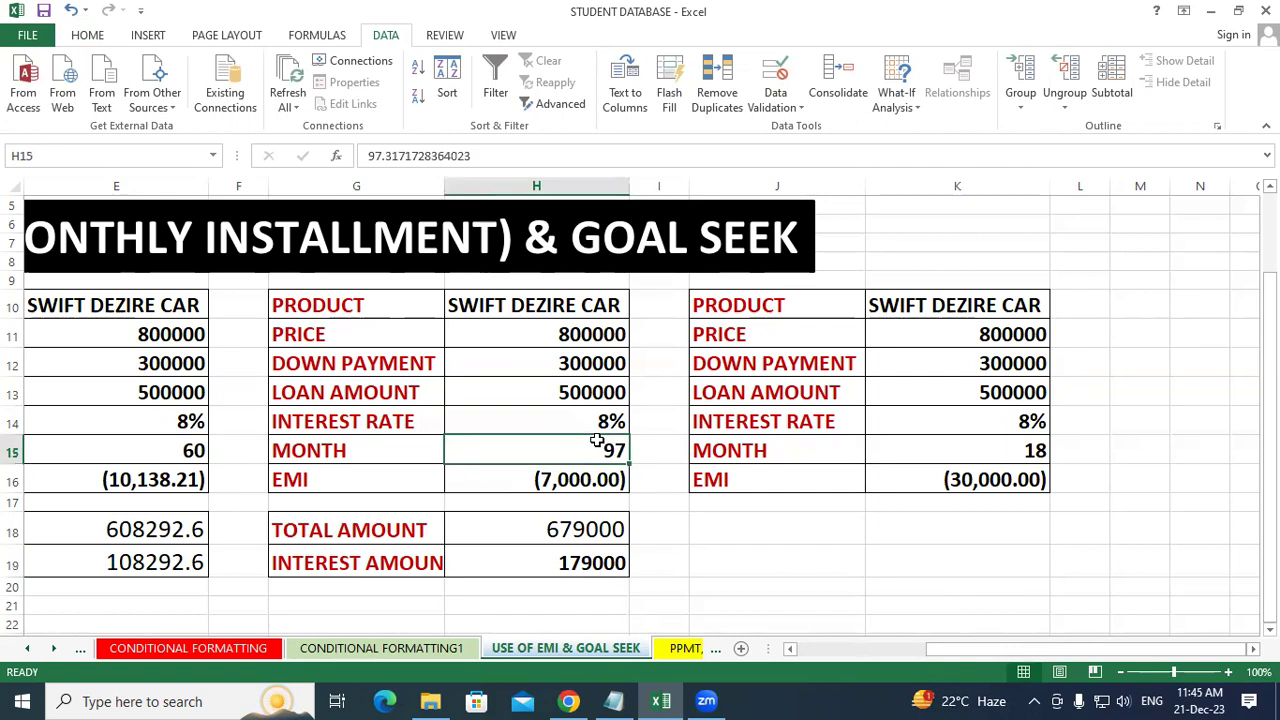
{"action": "left_click", "coordinate": [971, 453]}
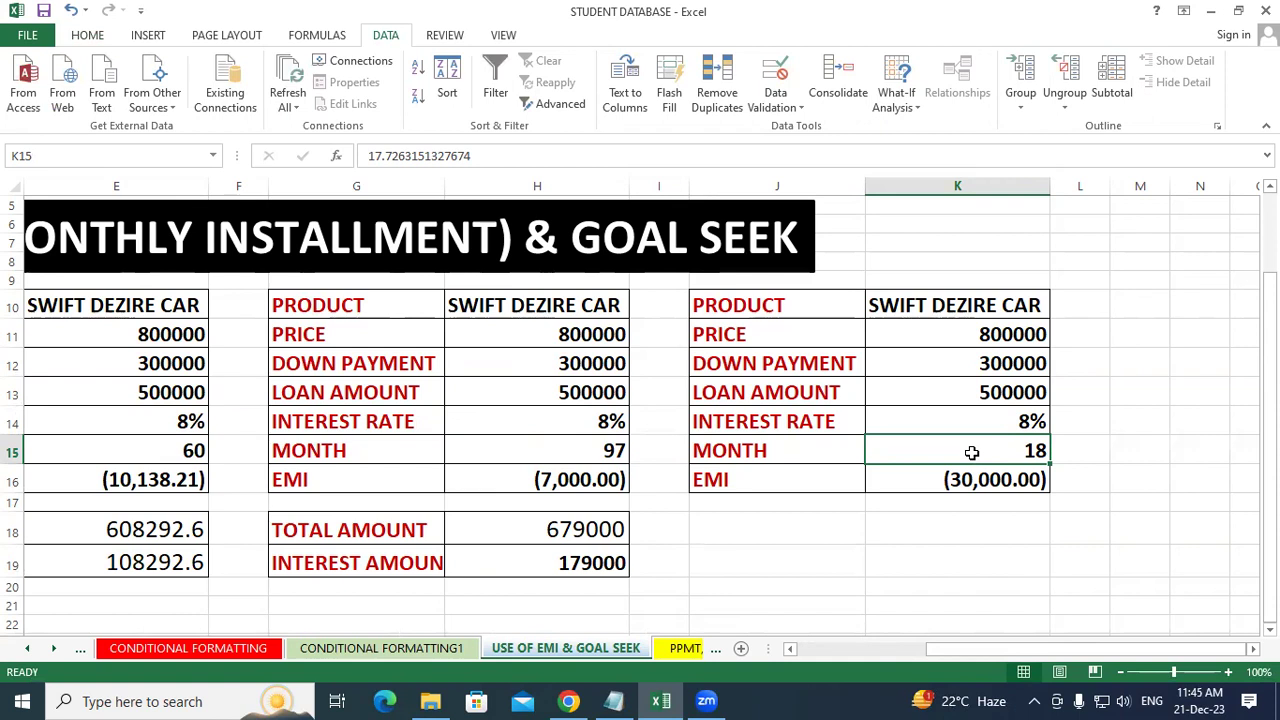
{"action": "left_click", "coordinate": [977, 526]}
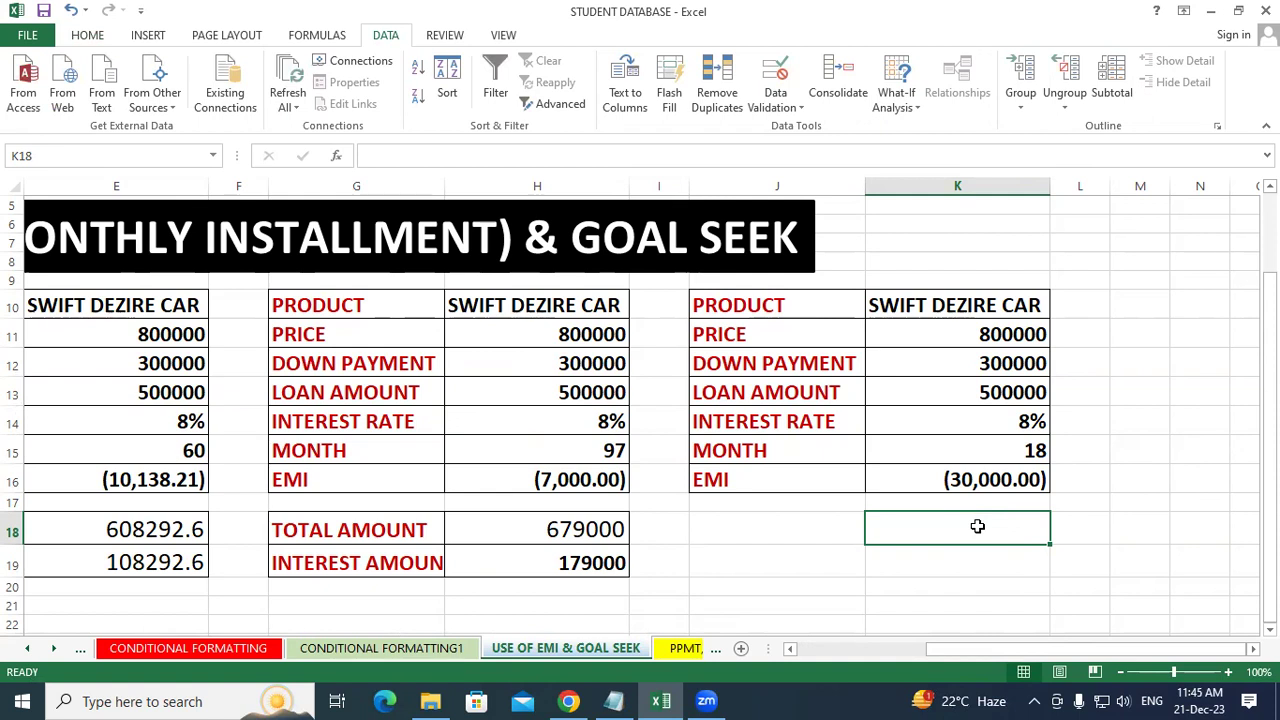
Enter =30000*18 in K18 and enlarge the 540000 total to size 20
{"action": "type", "text": "=30000"}
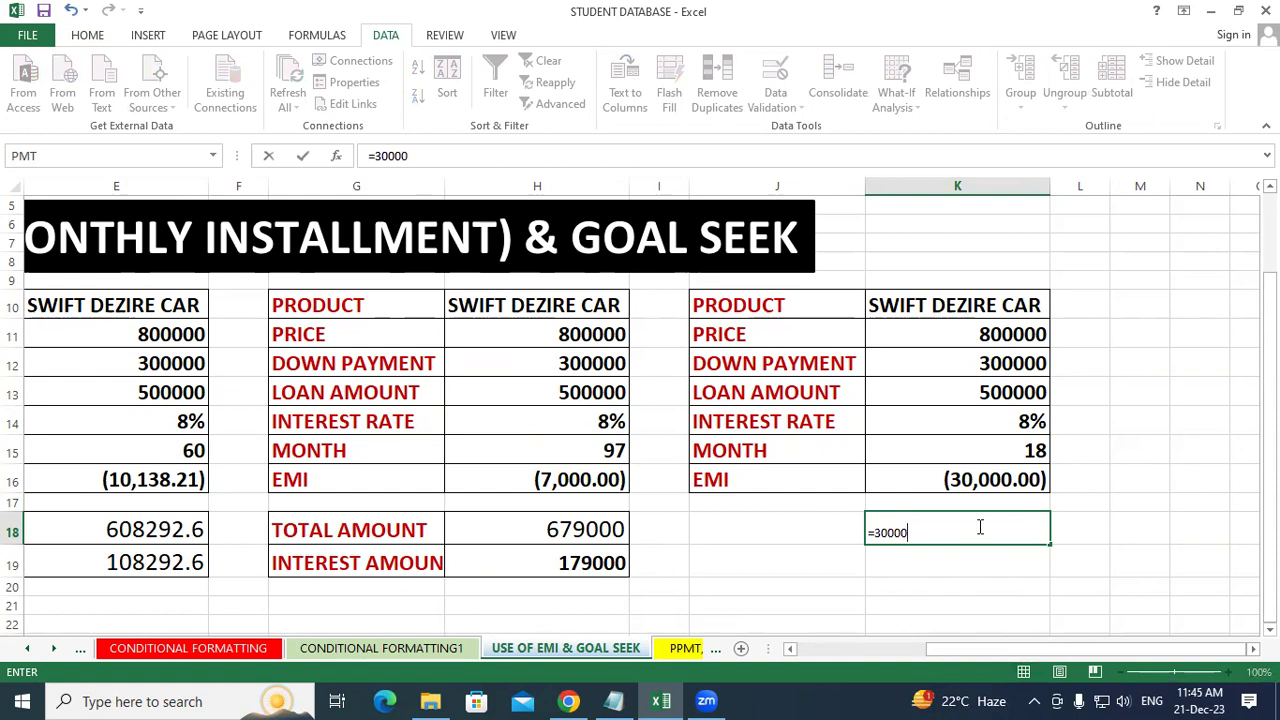
{"action": "type", "text": "*18"}
{"action": "key", "text": "Return"}
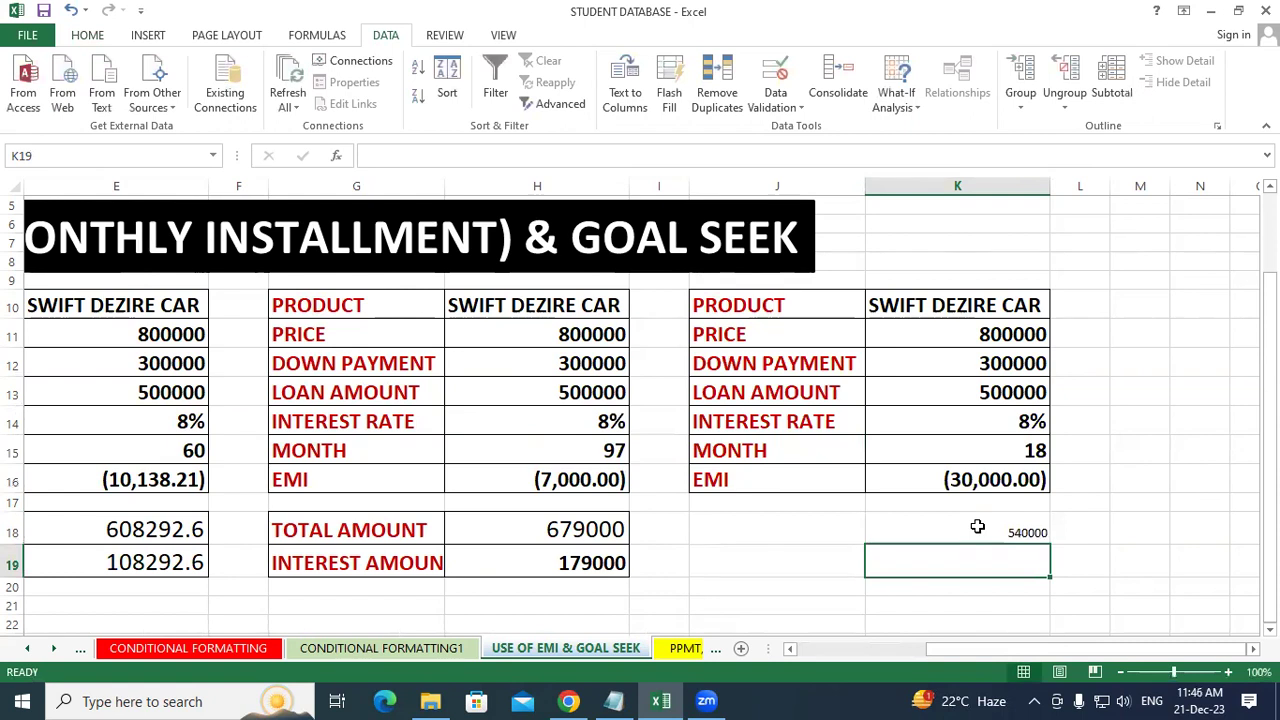
{"action": "left_click", "coordinate": [977, 527]}
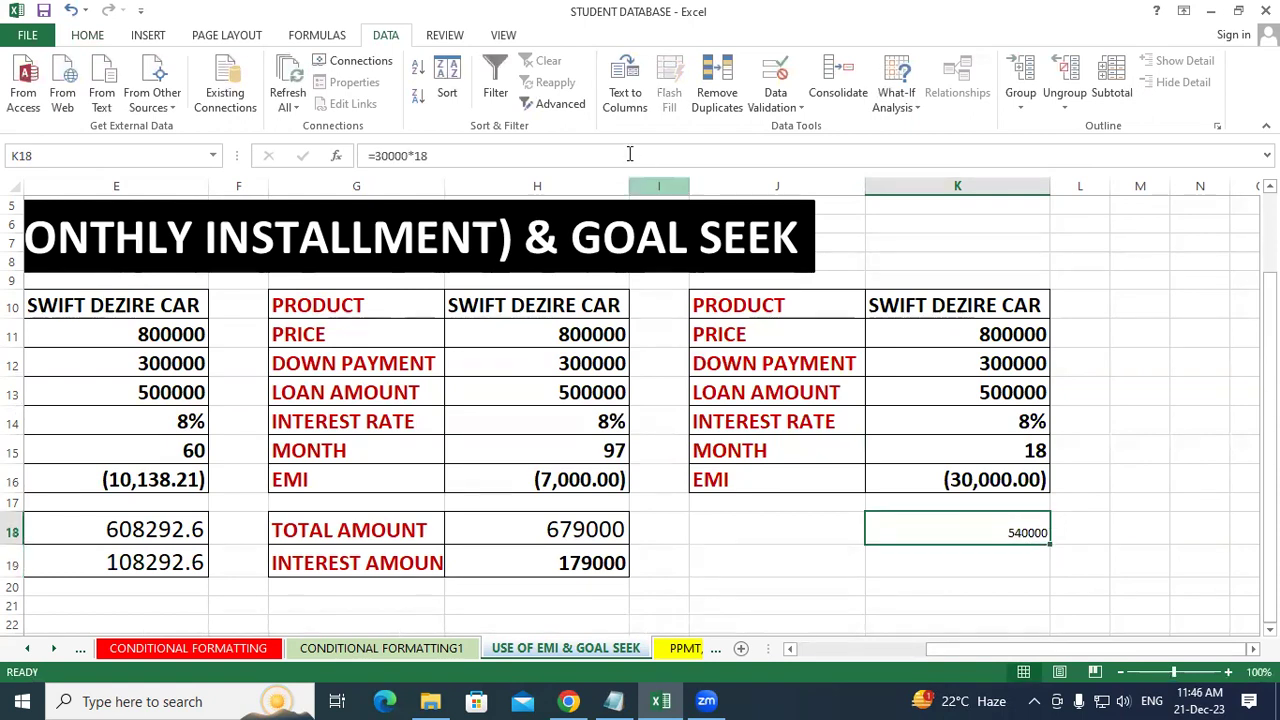
{"action": "left_click", "coordinate": [87, 35]}
{"action": "left_click", "coordinate": [308, 68]}
{"action": "left_click", "coordinate": [308, 68]}
{"action": "left_click", "coordinate": [309, 74]}
{"action": "left_click", "coordinate": [309, 74]}
{"action": "left_click", "coordinate": [309, 74]}
{"action": "left_click", "coordinate": [309, 74]}
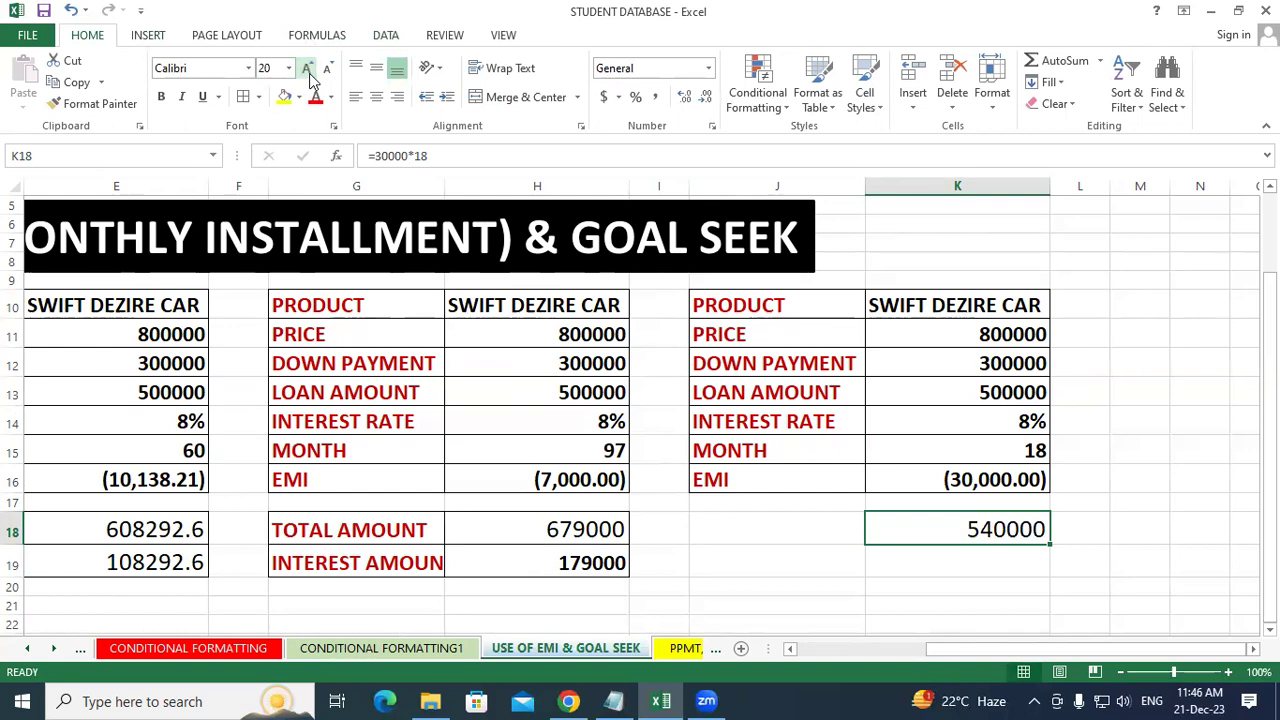
{"action": "left_click", "coordinate": [1113, 435]}
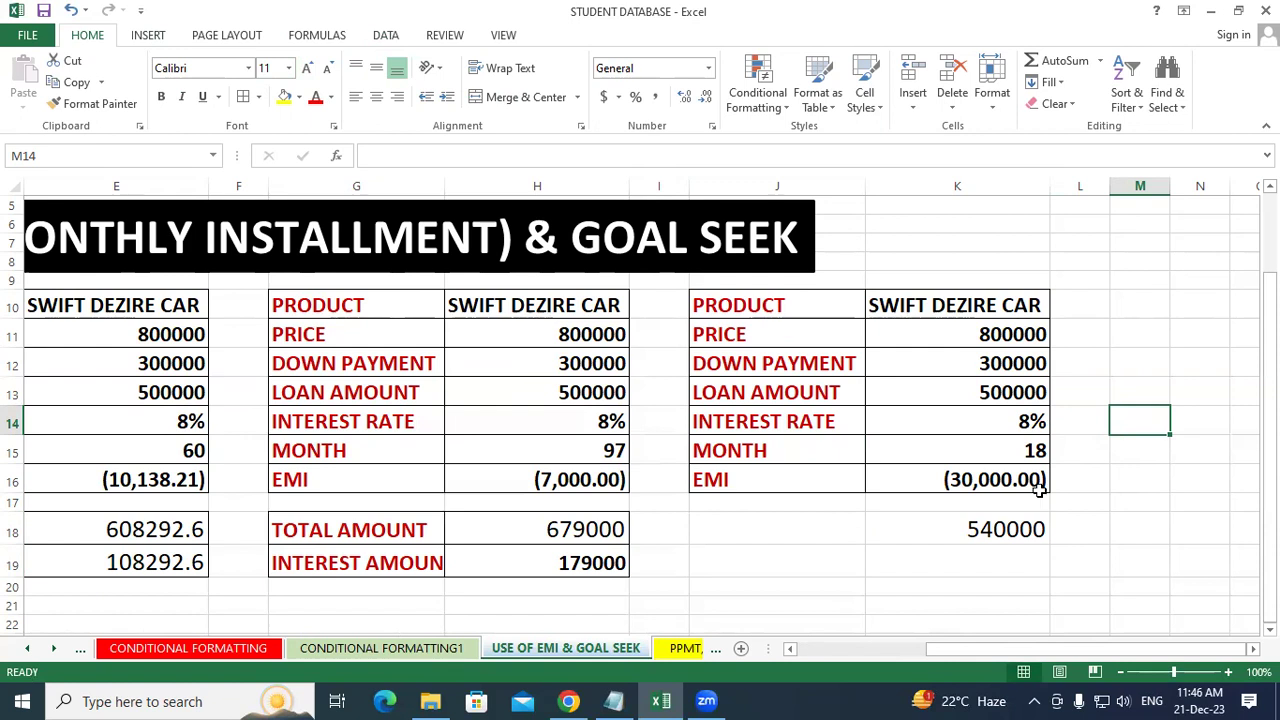
Compare the month values and total formulas across the three tables
{"action": "left_click", "coordinate": [588, 449]}
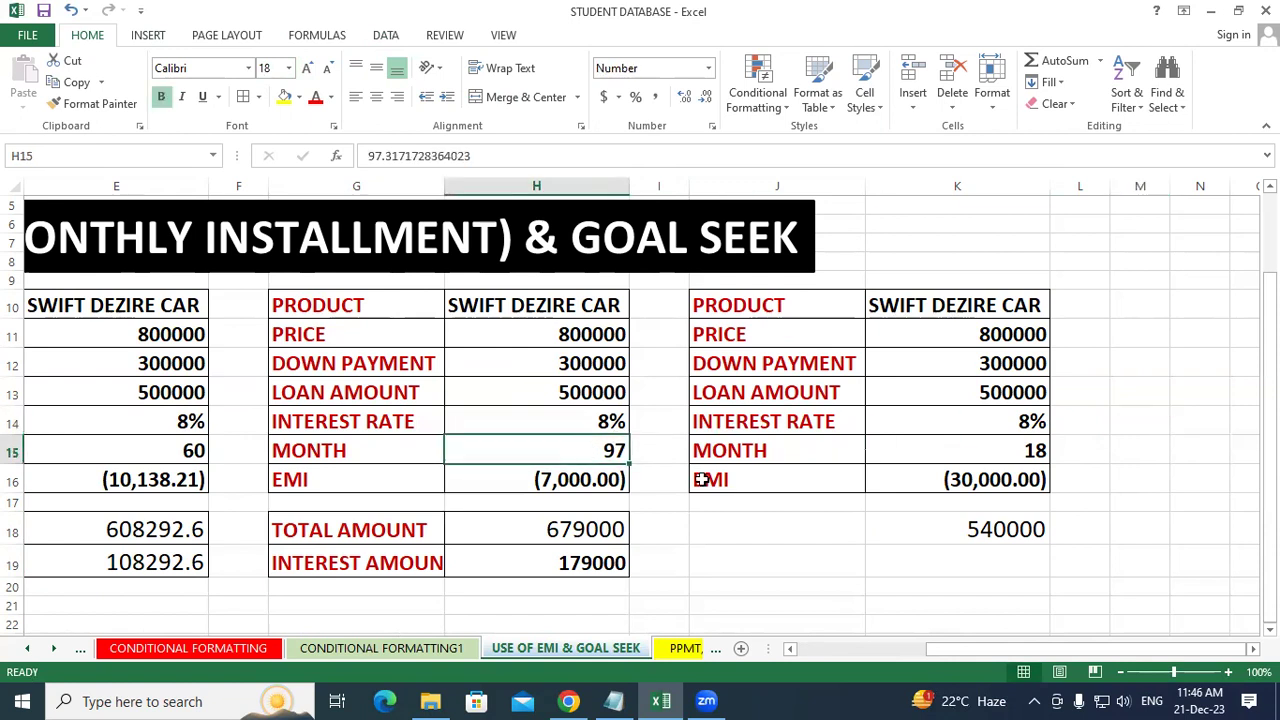
{"action": "left_click", "coordinate": [966, 448]}
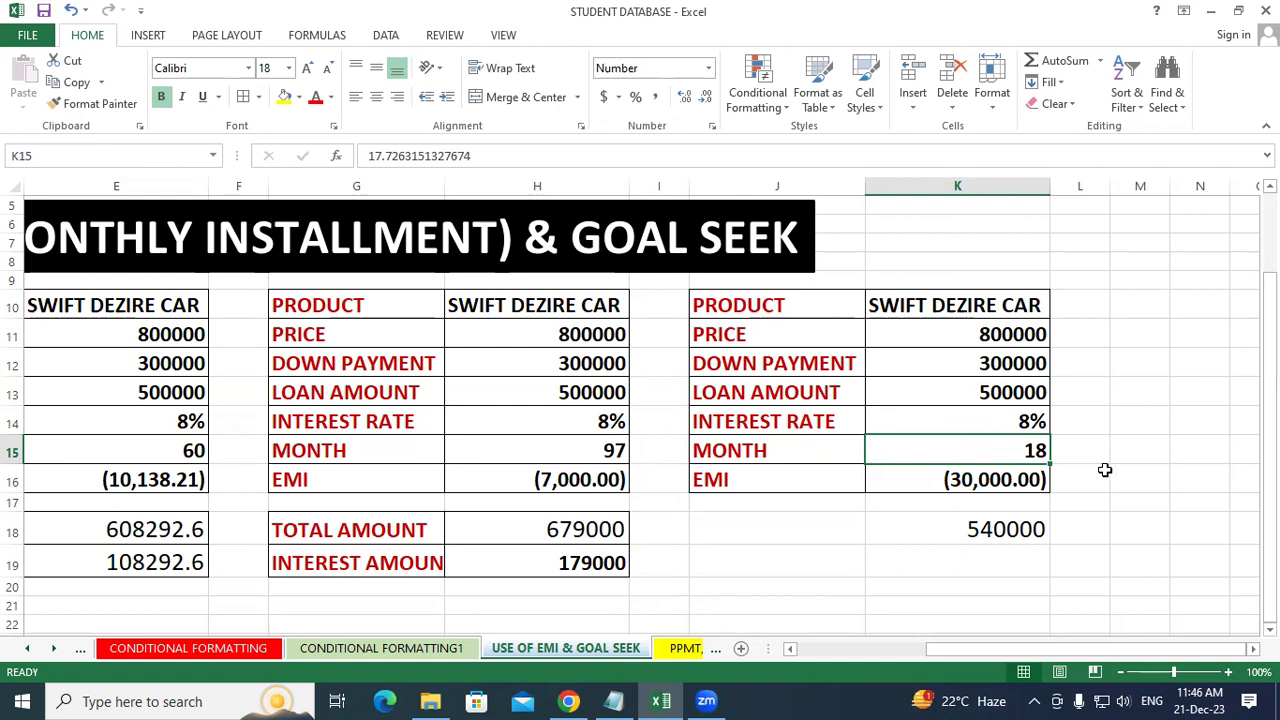
{"action": "left_click", "coordinate": [975, 530]}
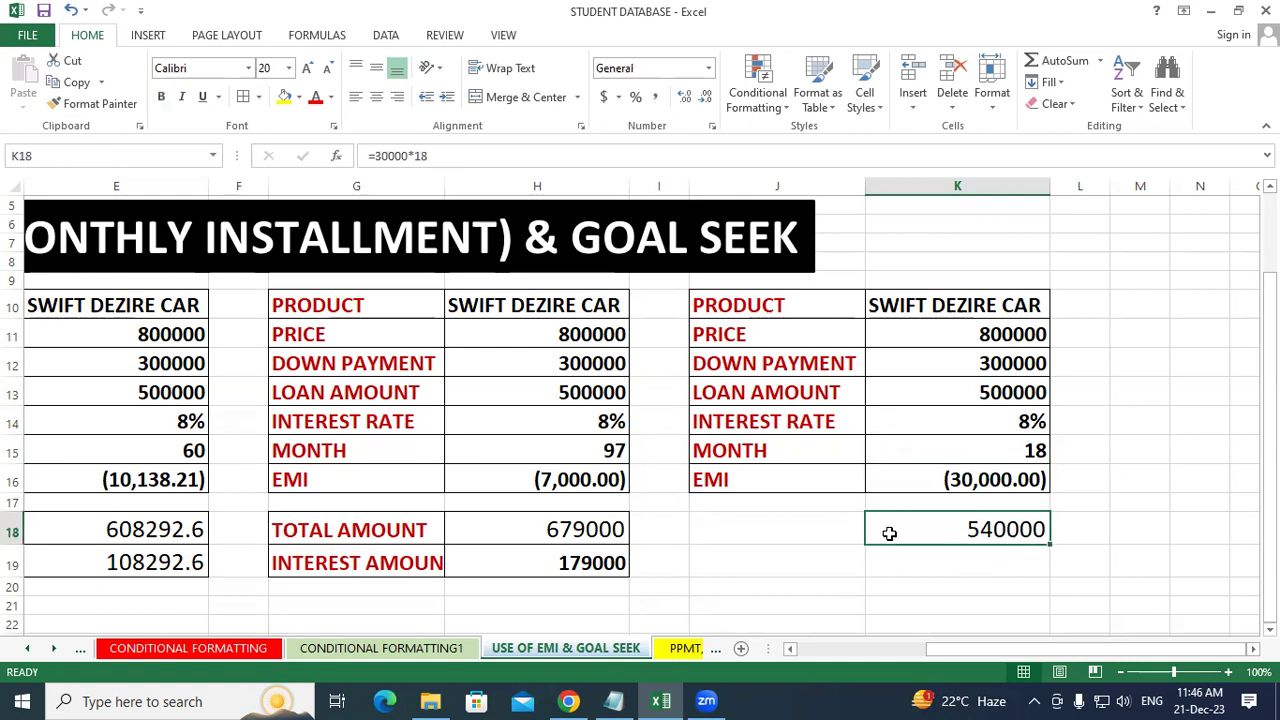
{"action": "left_click", "coordinate": [585, 530]}
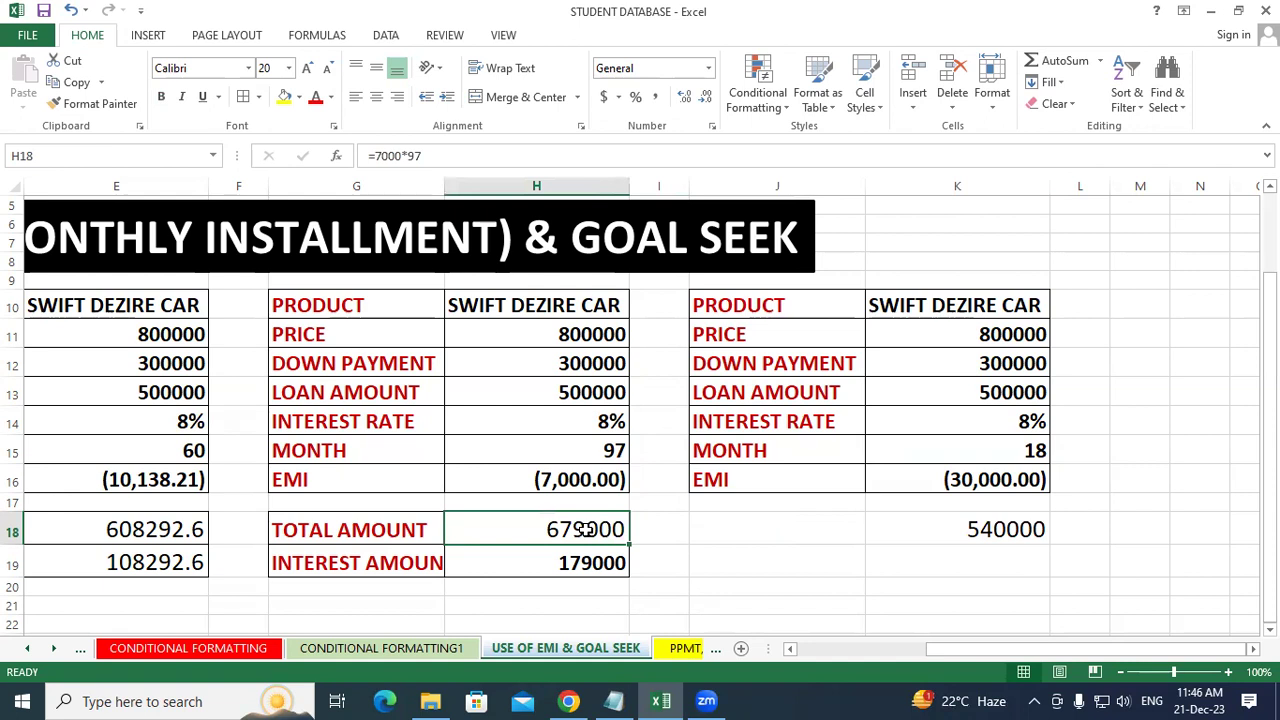
{"action": "left_click", "coordinate": [158, 531]}
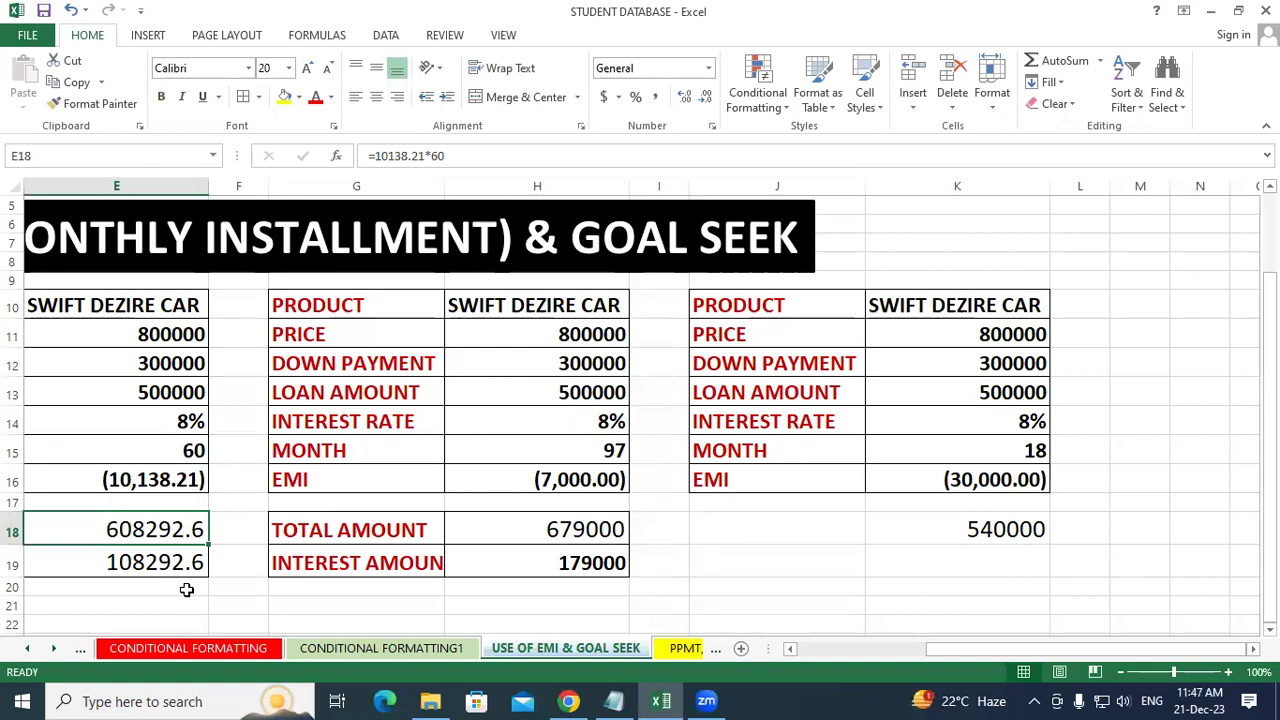
Enter 40000 in K19 and enlarge it to font size 20
{"action": "left_click", "coordinate": [979, 558]}
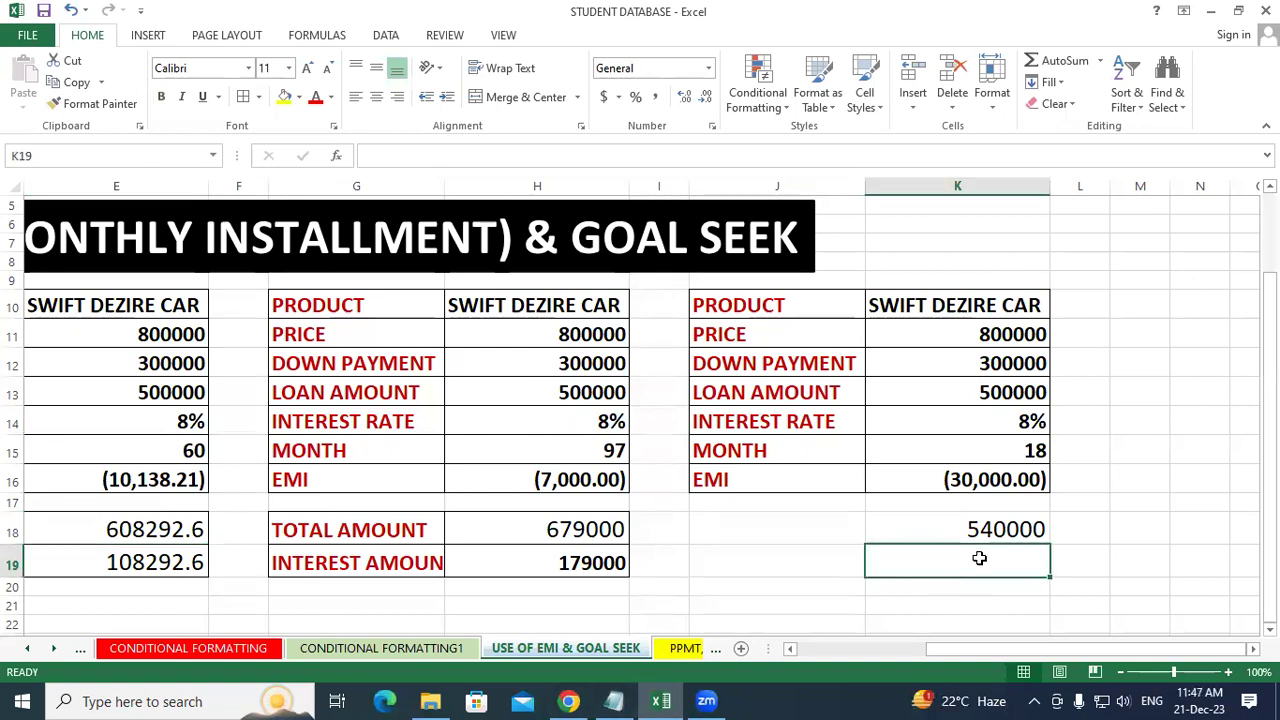
{"action": "type", "text": "40000"}
{"action": "left_click", "coordinate": [1117, 562]}
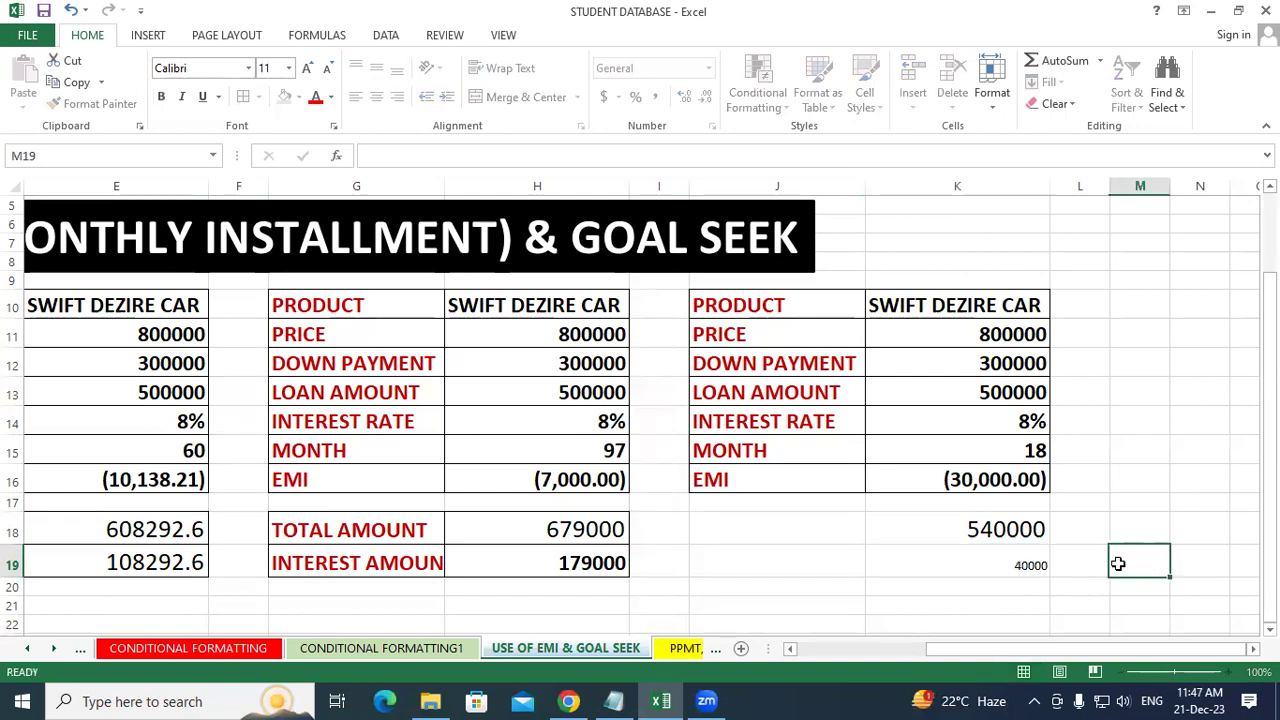
{"action": "left_click", "coordinate": [966, 556]}
{"action": "left_click", "coordinate": [308, 68]}
{"action": "left_click", "coordinate": [308, 68]}
{"action": "left_click", "coordinate": [308, 68]}
{"action": "left_click", "coordinate": [308, 68]}
{"action": "left_click", "coordinate": [312, 71]}
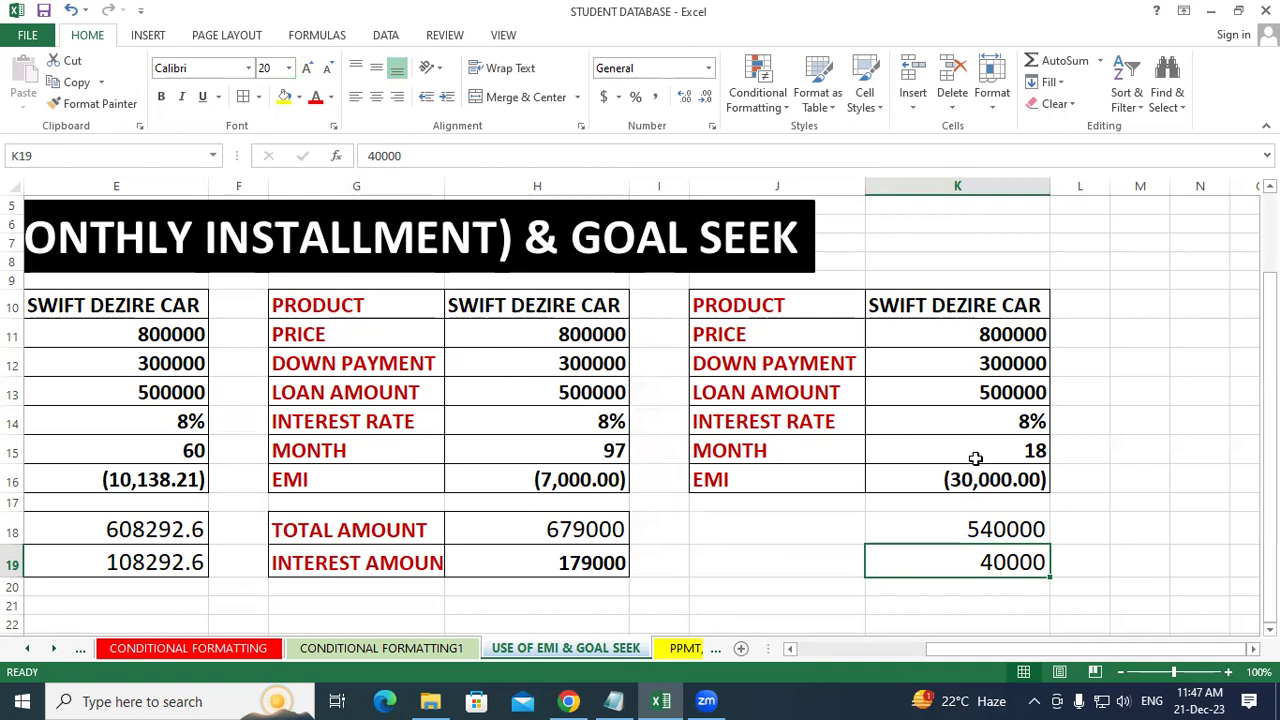
{"action": "left_click", "coordinate": [1140, 535]}
{"action": "left_click", "coordinate": [378, 530]}
Copy the TOTAL AMOUNT and INTEREST AMOUNT labels from G18:G19 to J18:J19
{"action": "left_click_drag", "start_coordinate": [378, 530], "coordinate": [372, 558]}
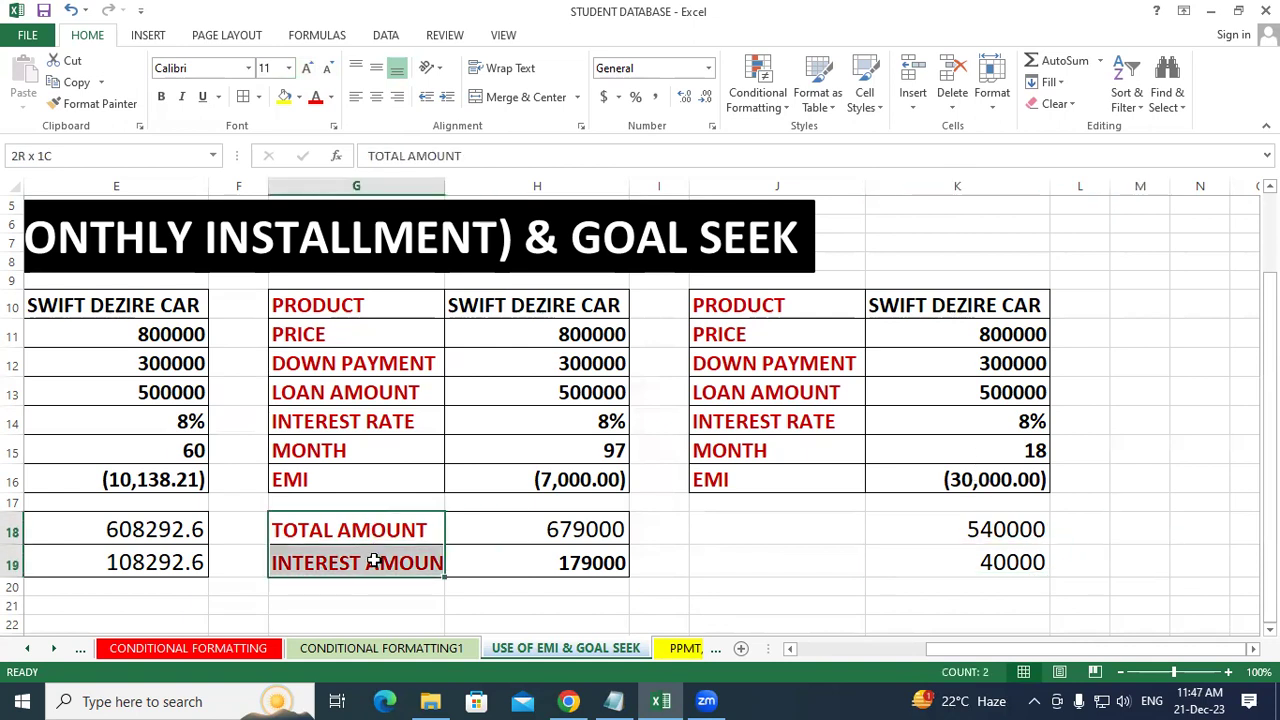
{"action": "right_click", "coordinate": [372, 558]}
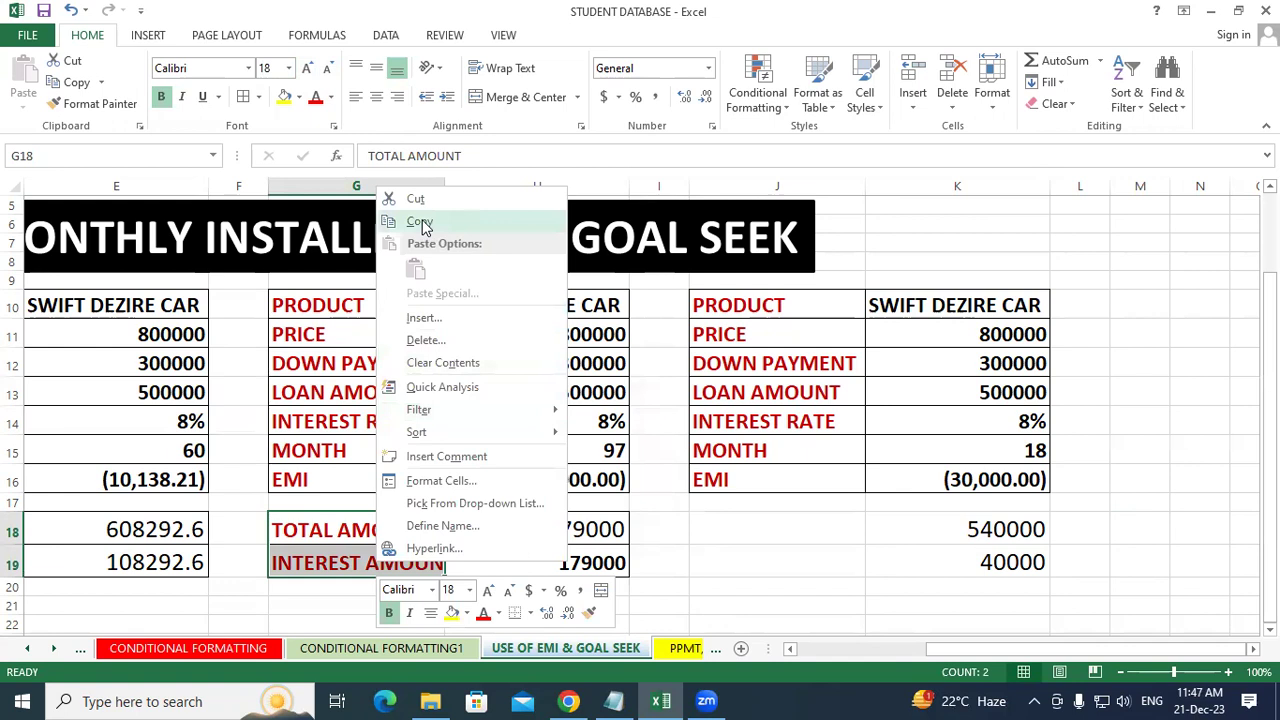
{"action": "left_click", "coordinate": [421, 224]}
{"action": "left_click", "coordinate": [782, 523]}
{"action": "right_click", "coordinate": [782, 527]}
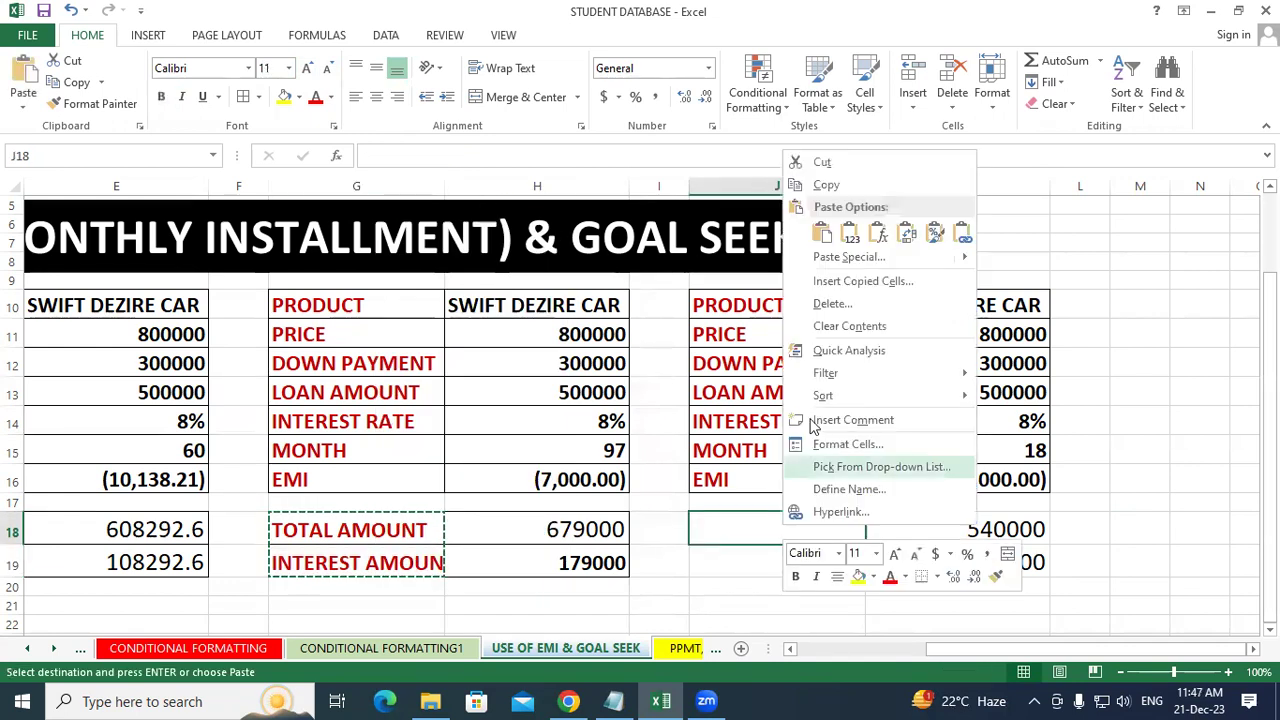
{"action": "left_click", "coordinate": [819, 236]}
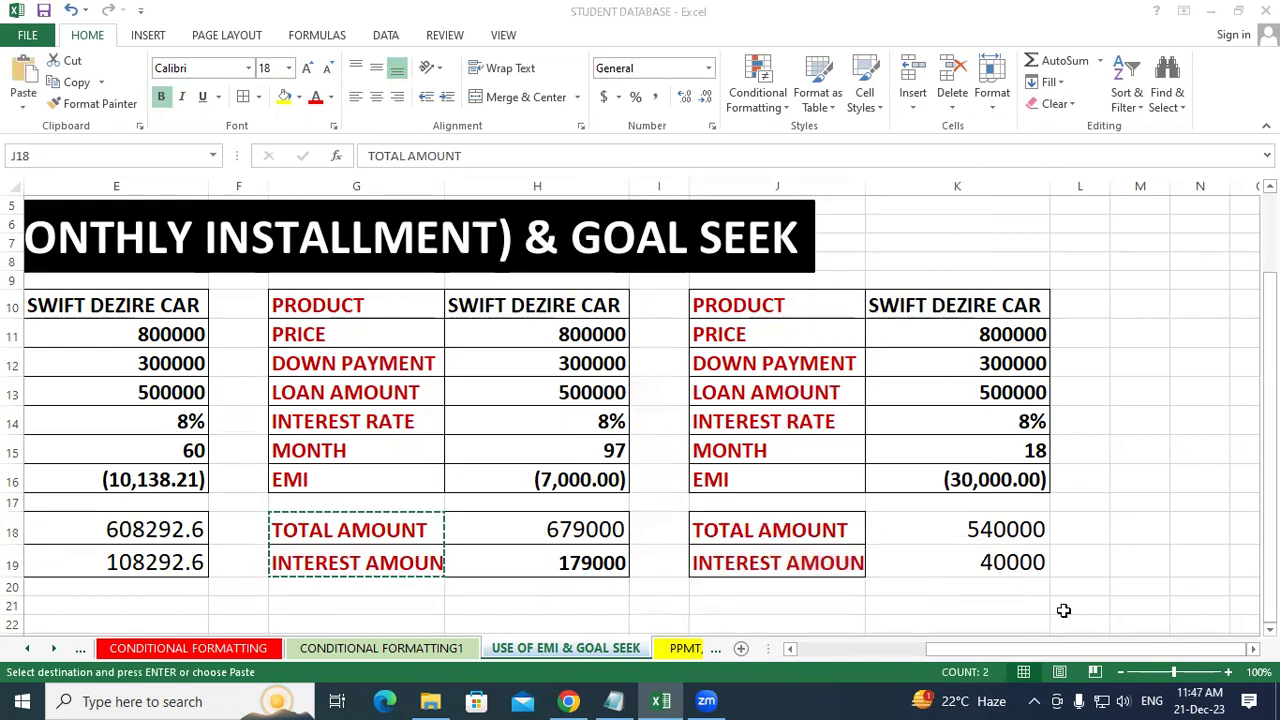